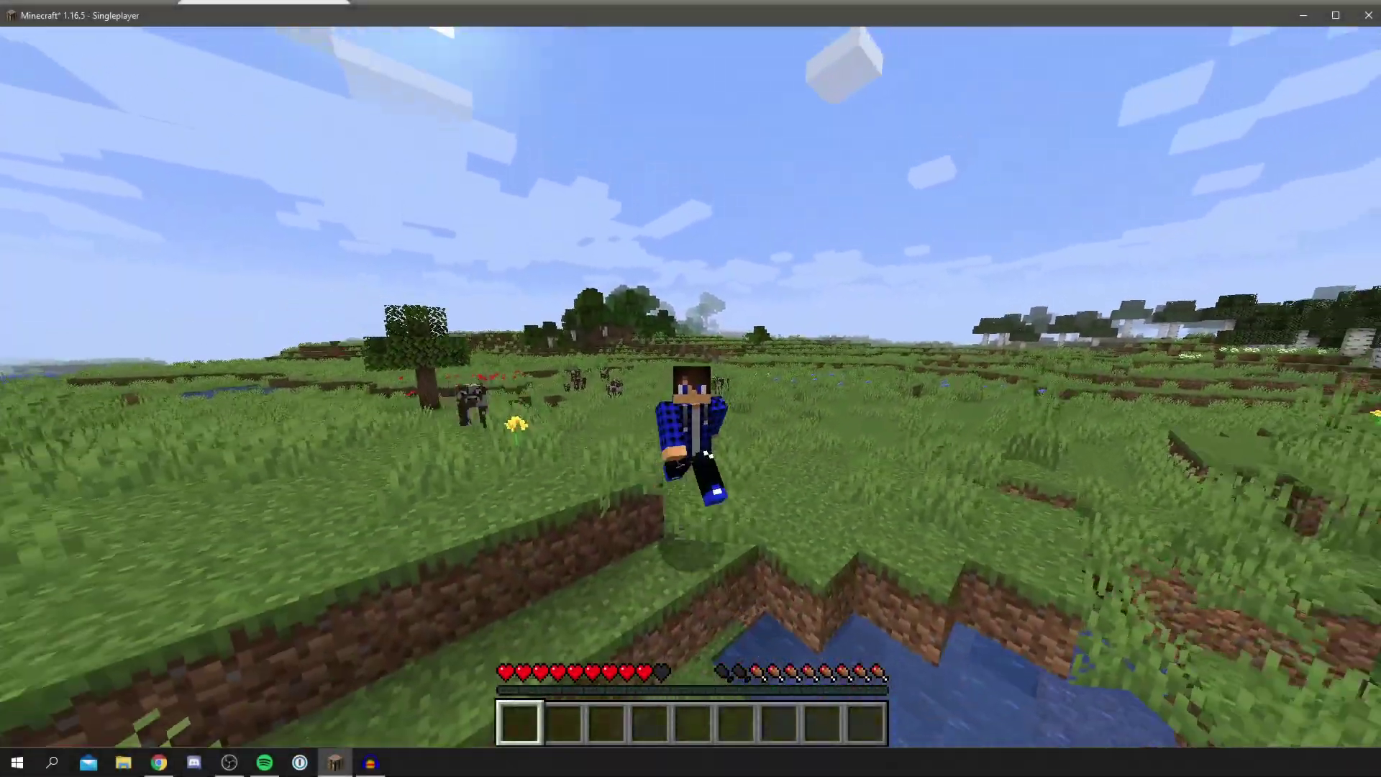
pyautogui.press('F5')
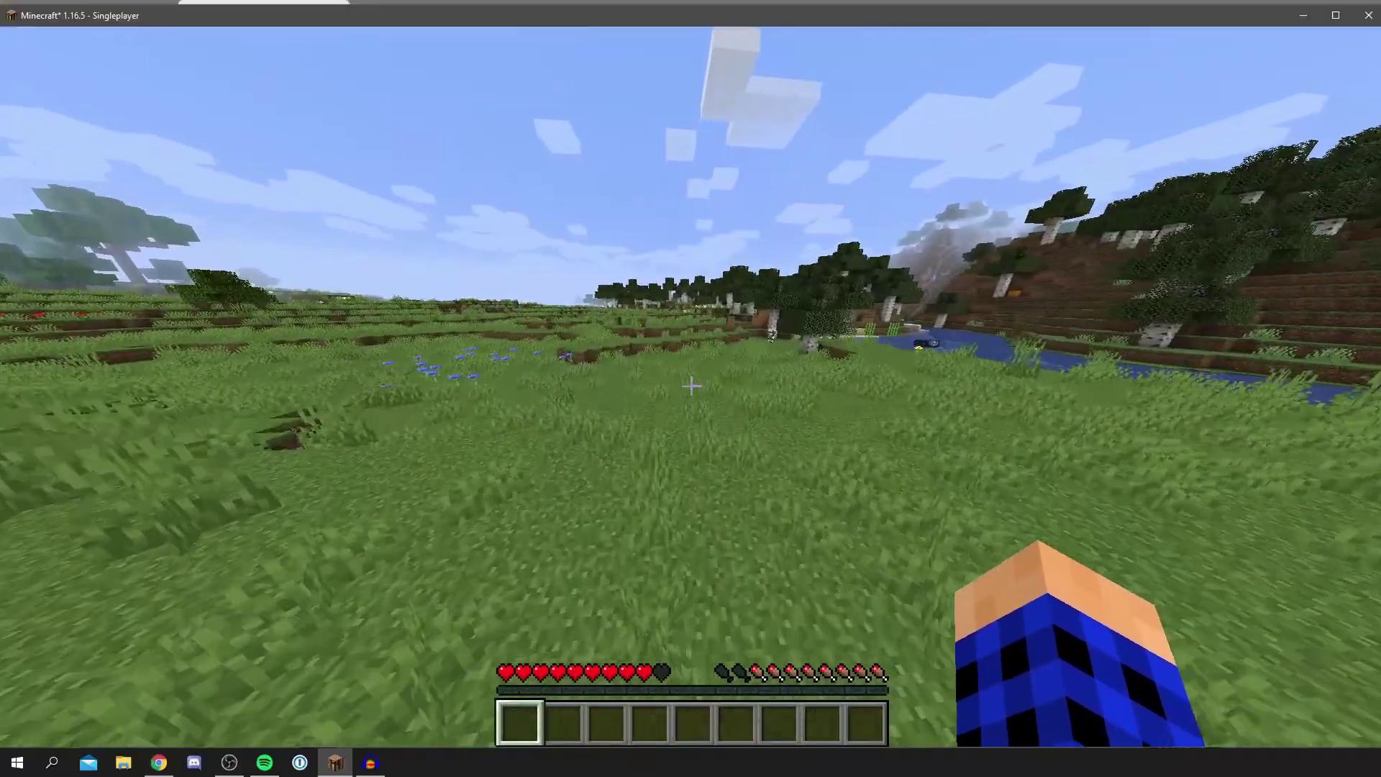
pyautogui.press('w')
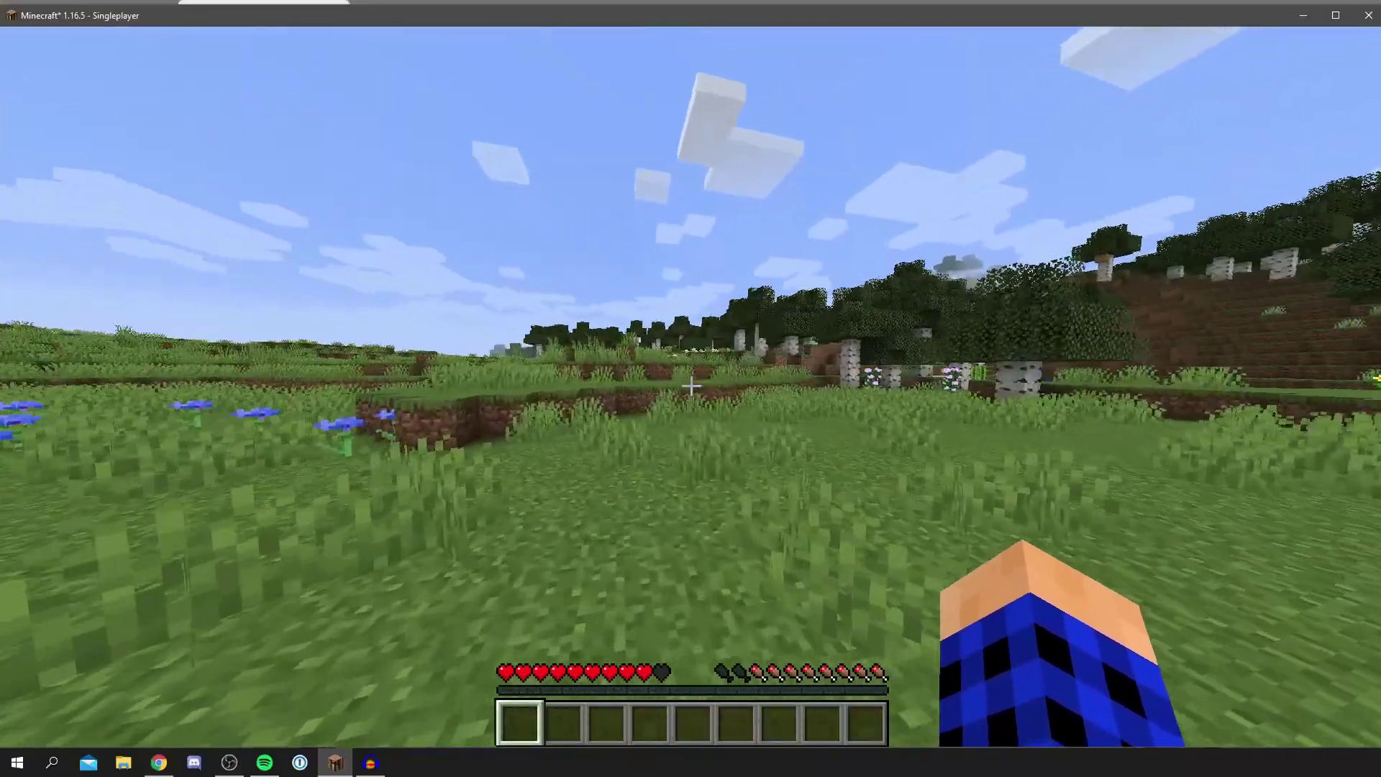
pyautogui.press('w')
pyautogui.press('w')
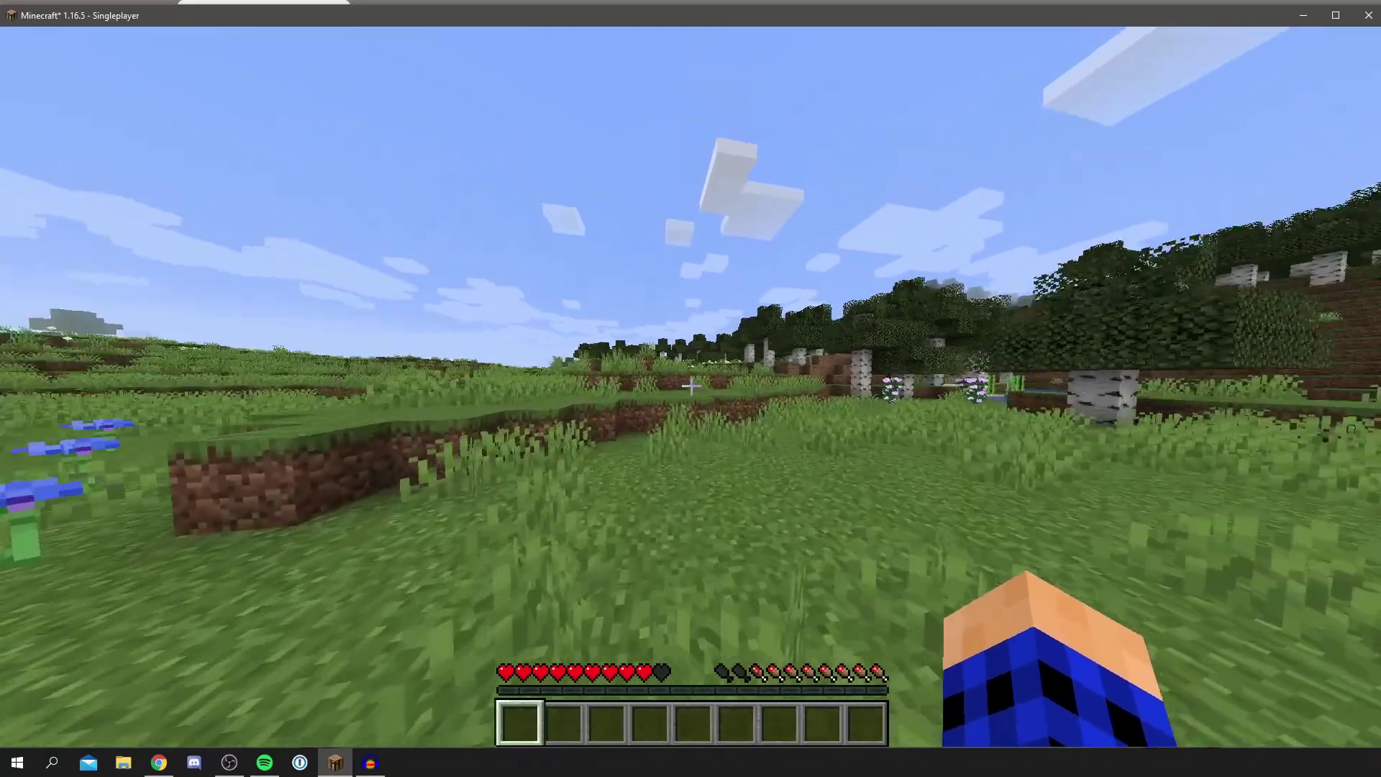
pyautogui.press('w')
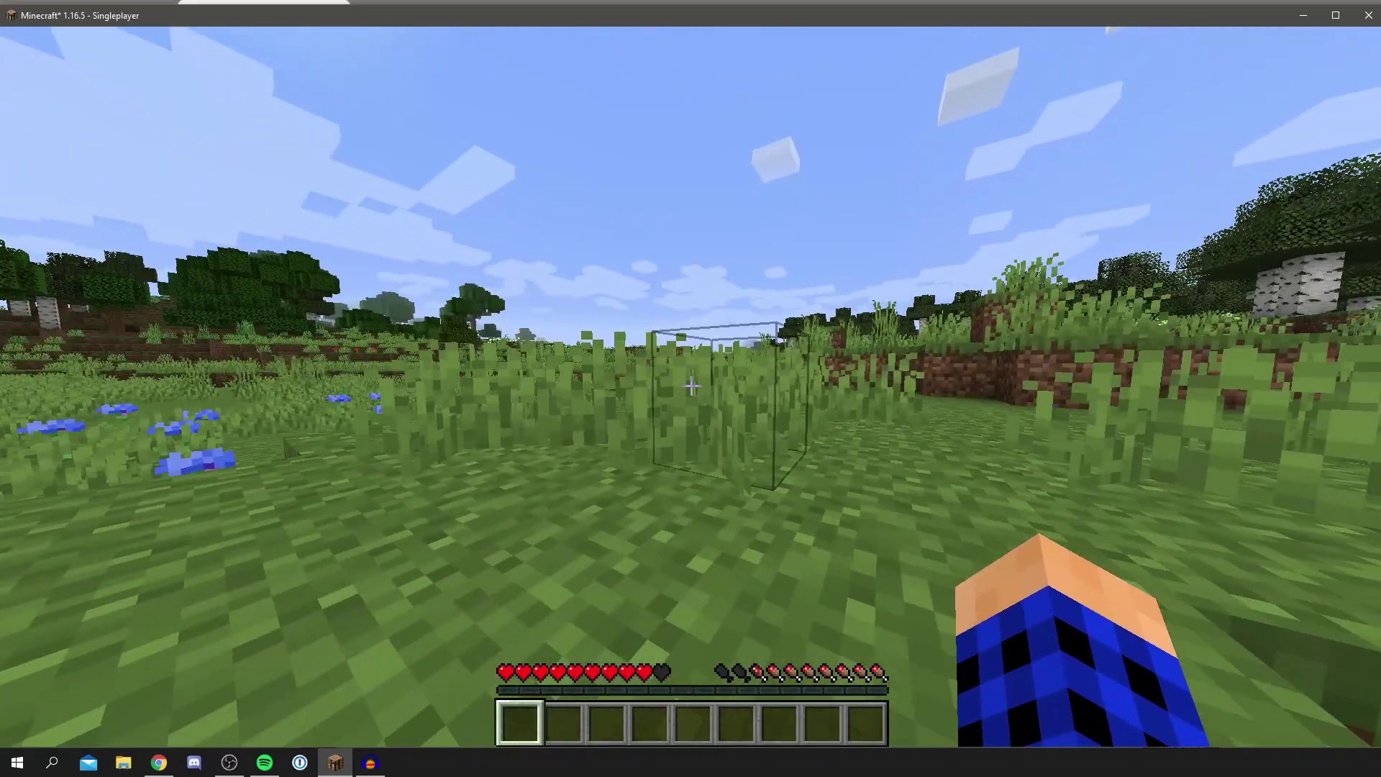
pyautogui.press('F3')
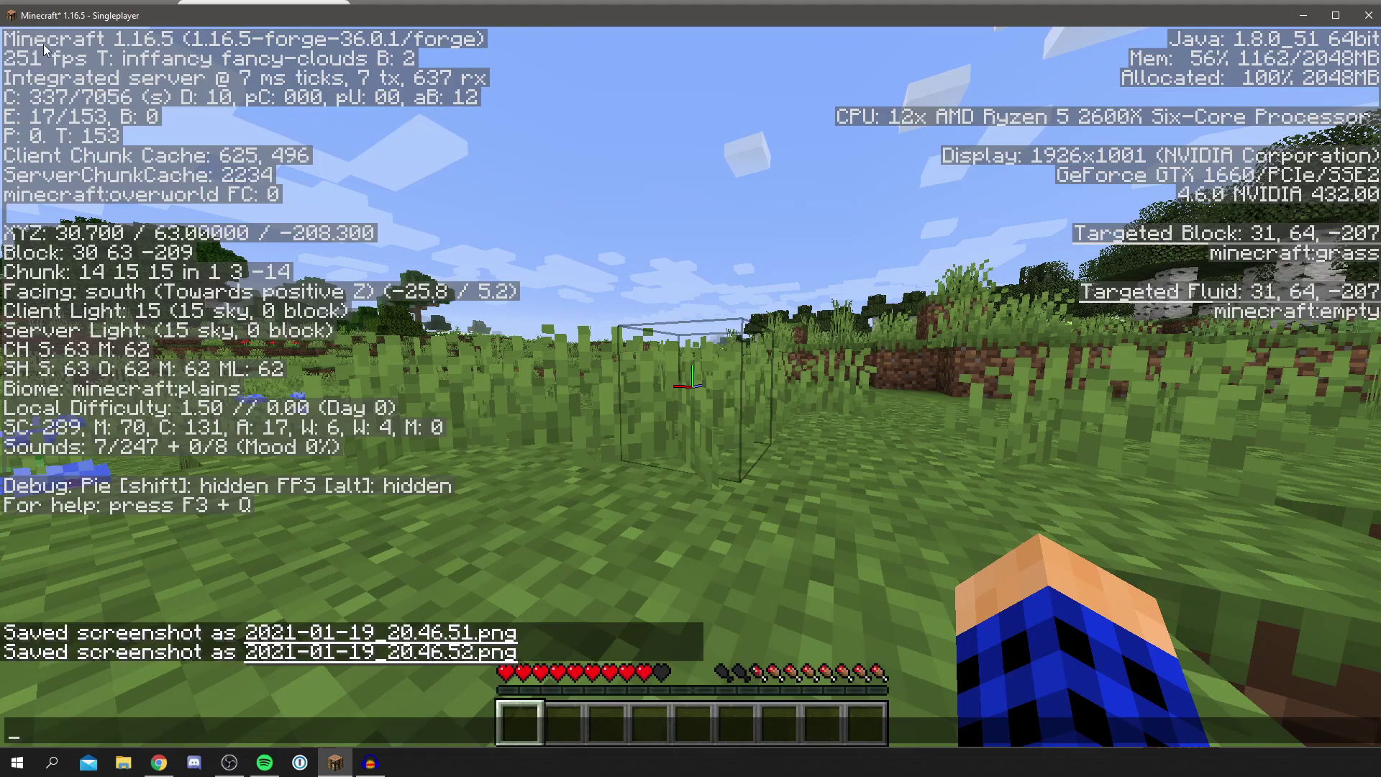
pyautogui.press('Escape')
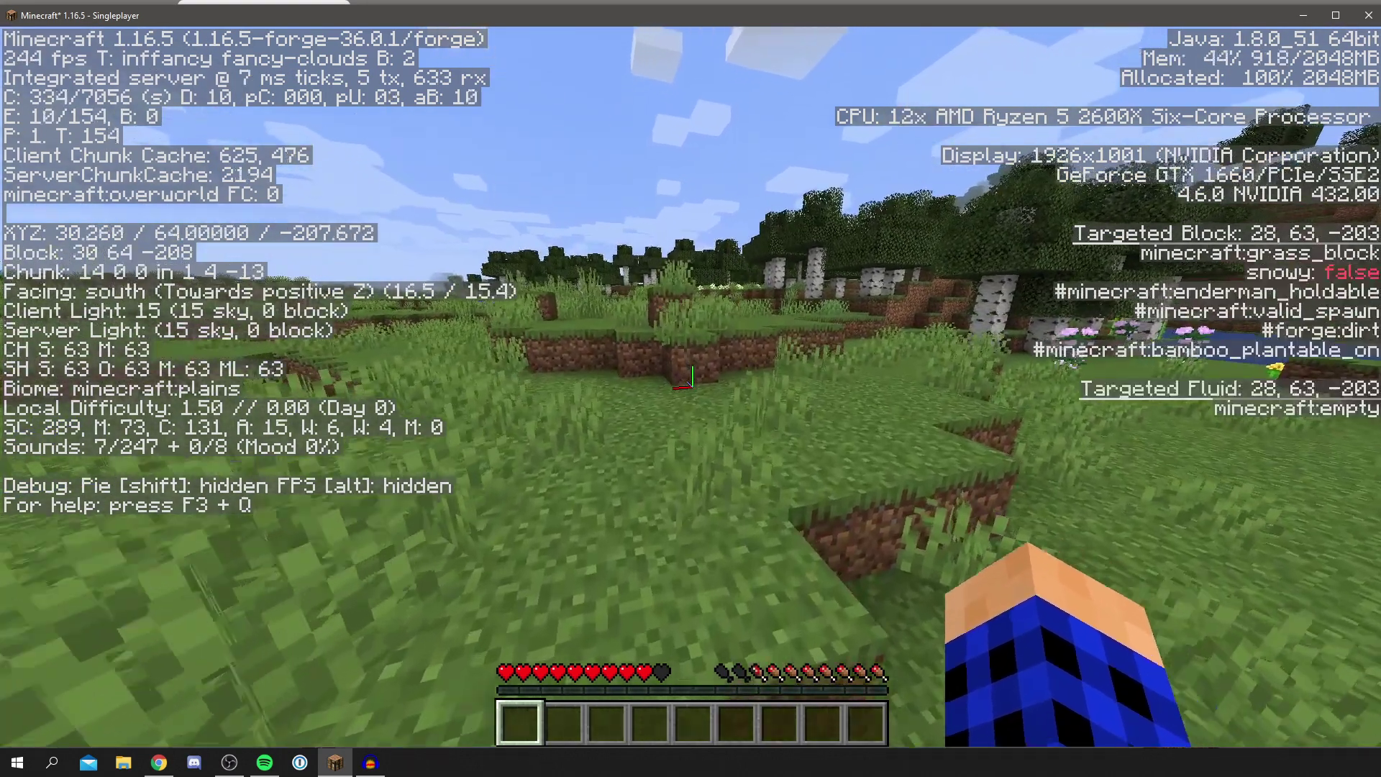
pyautogui.press('F3')
pyautogui.press('w')
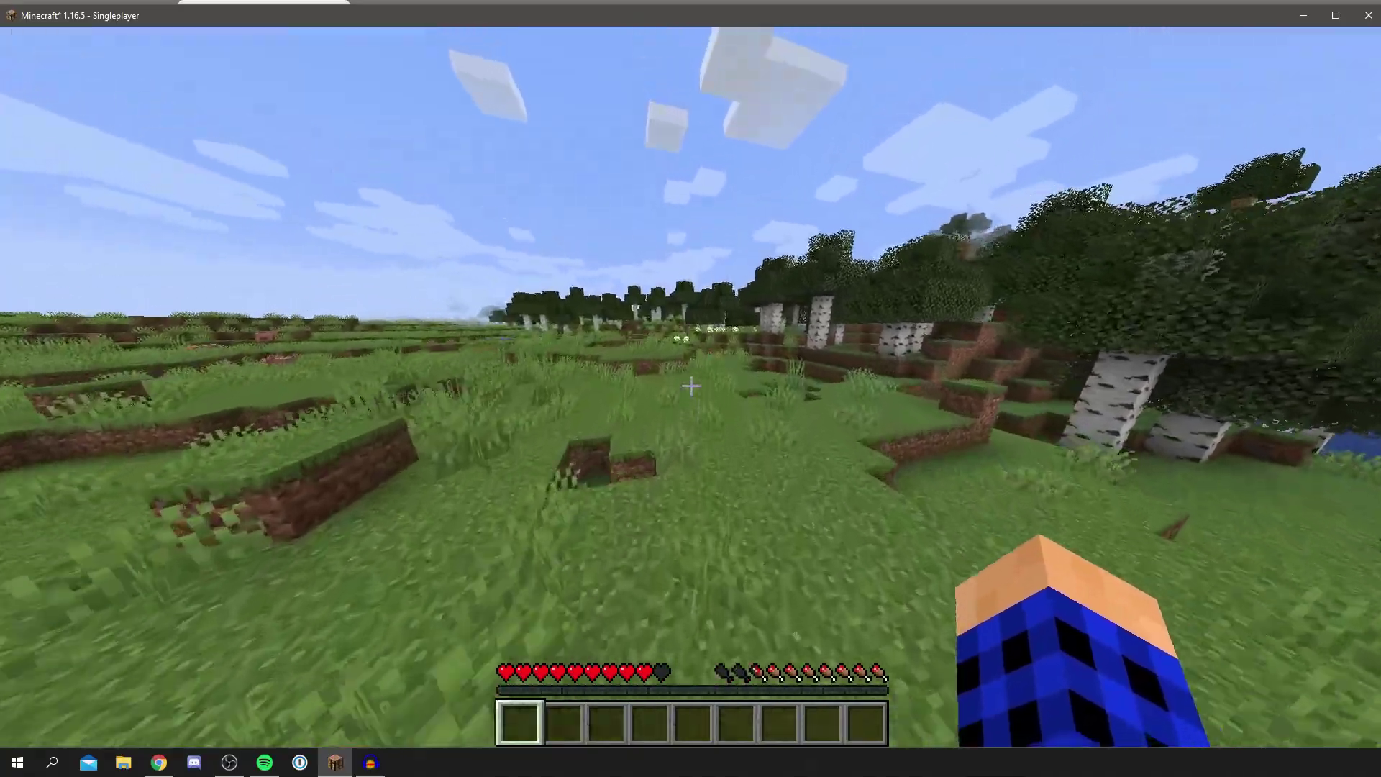
pyautogui.press('w')
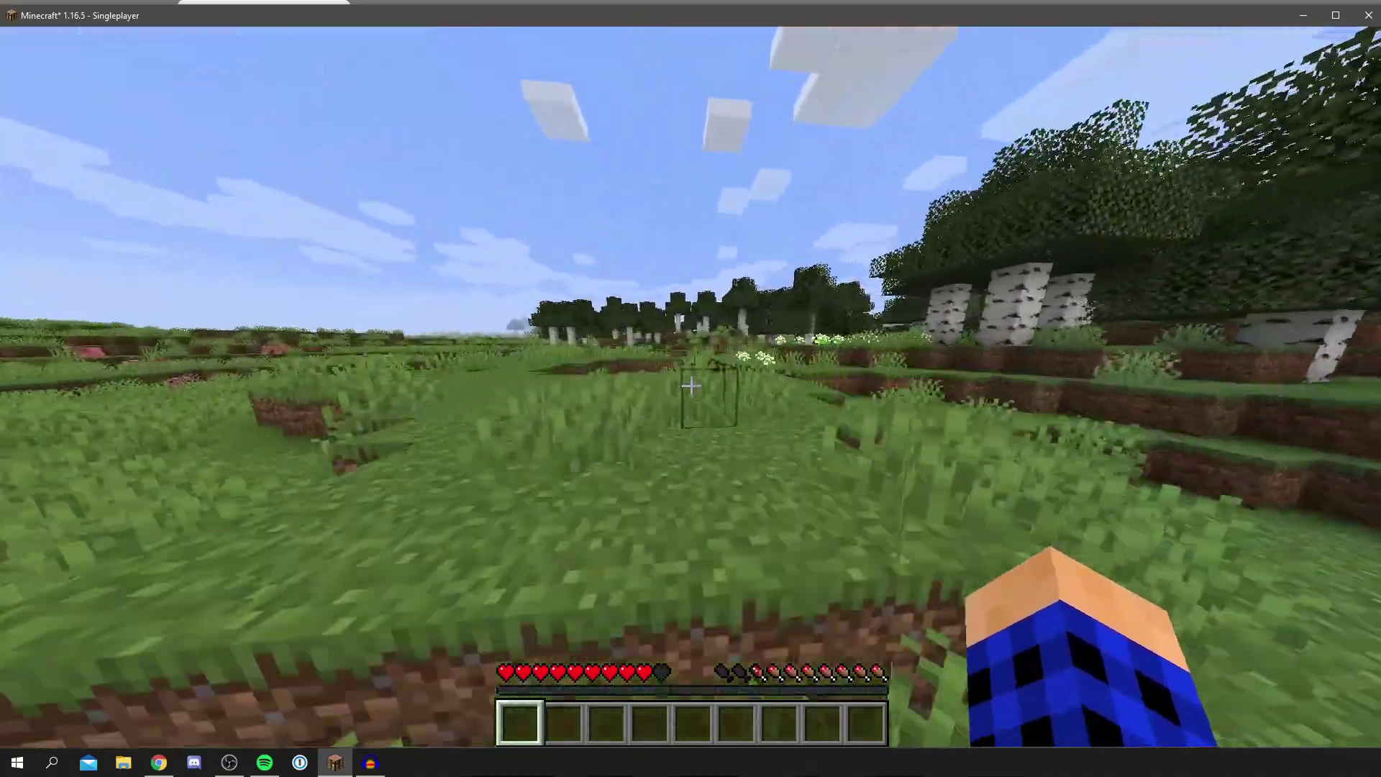
pyautogui.press('w')
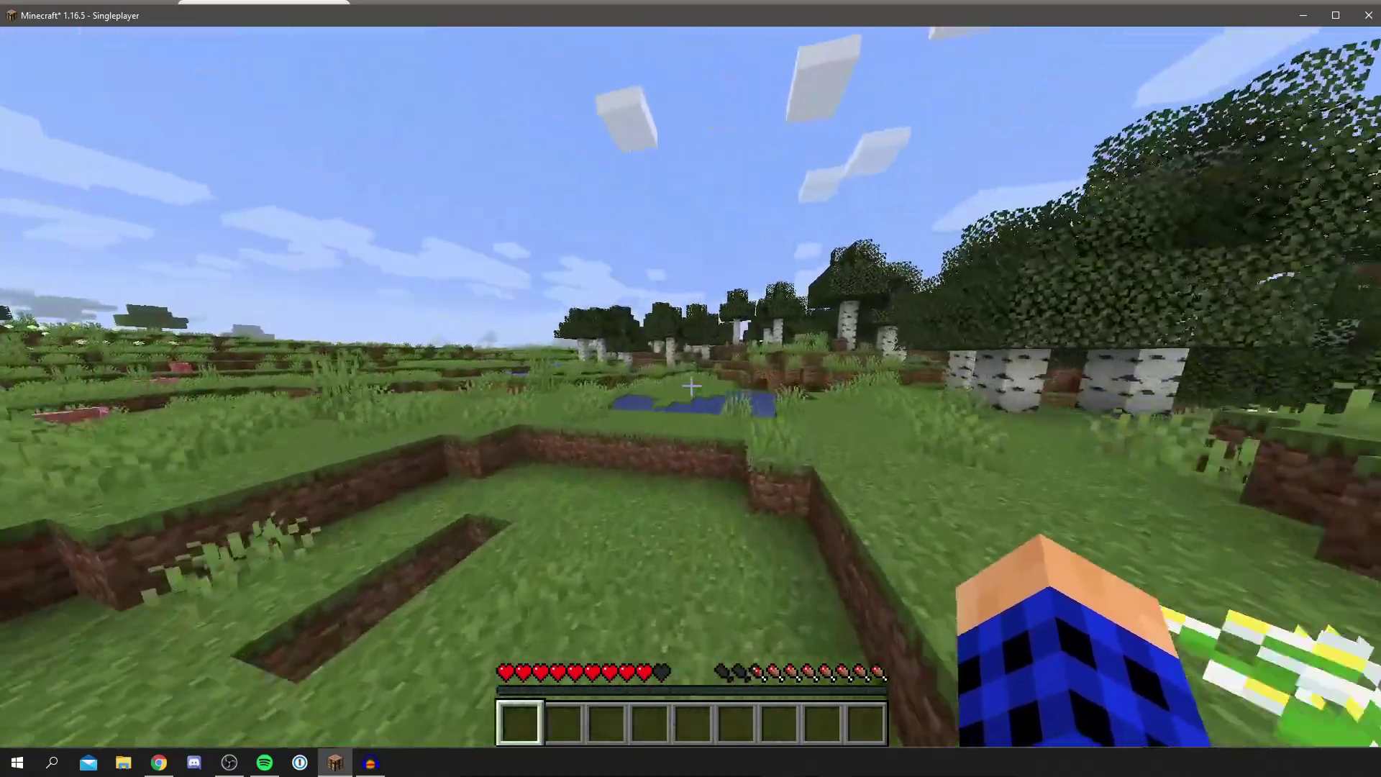
pyautogui.press('w')
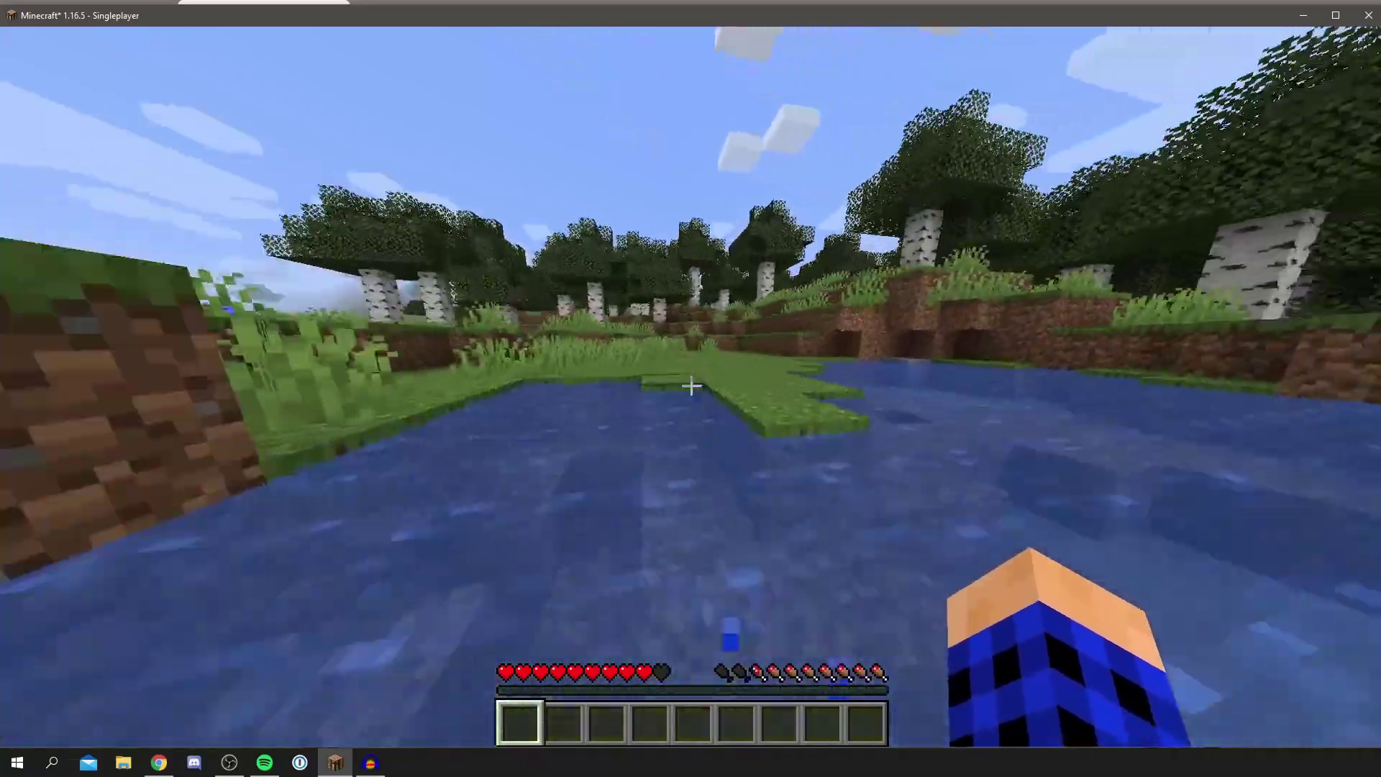
pyautogui.press('w')
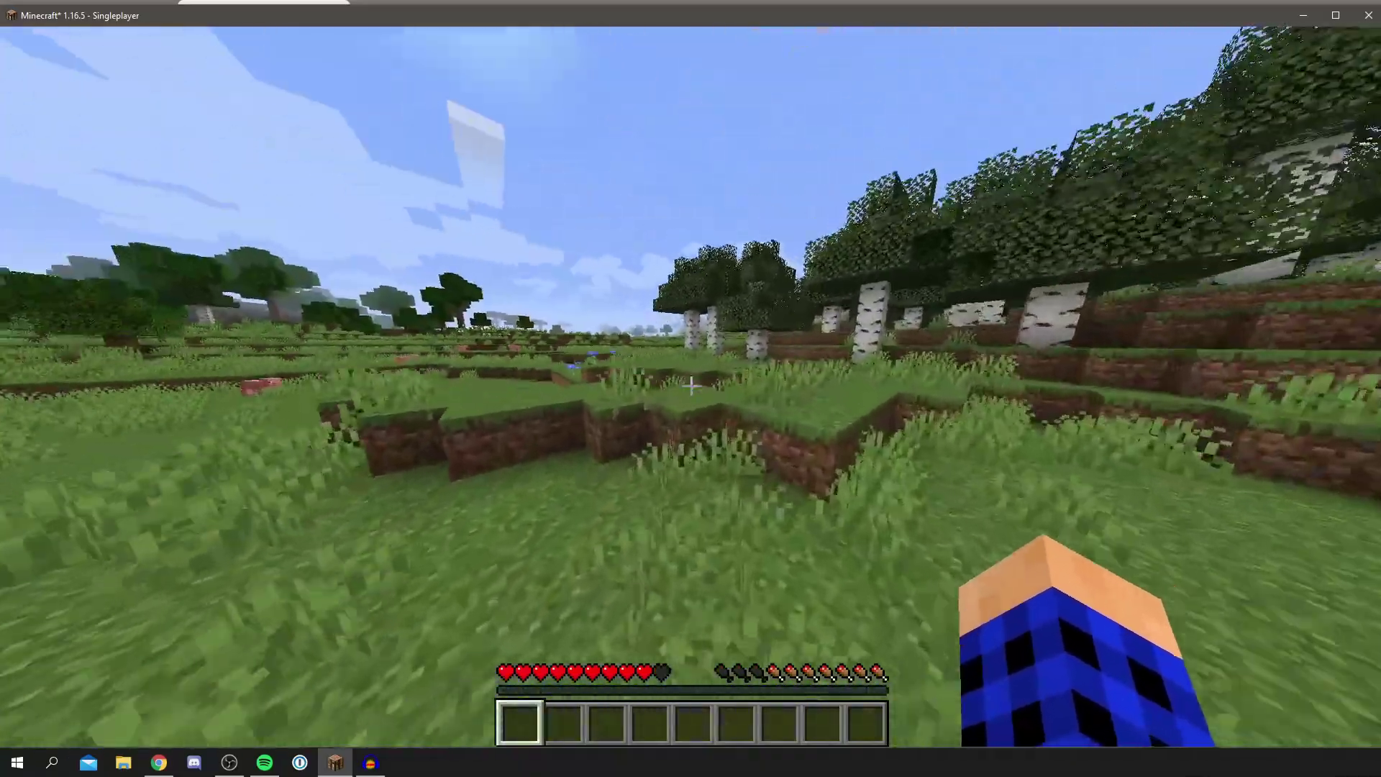
pyautogui.press('w')
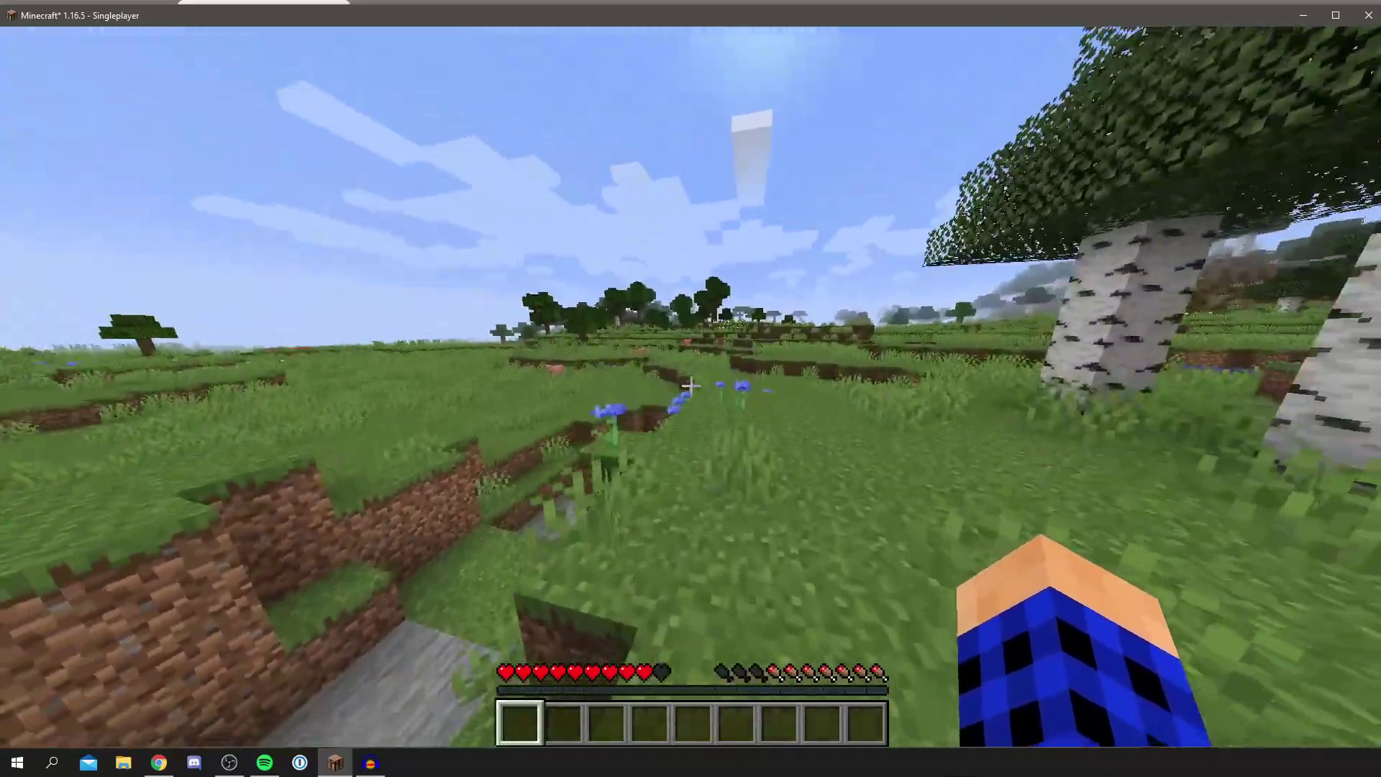
pyautogui.press('w')
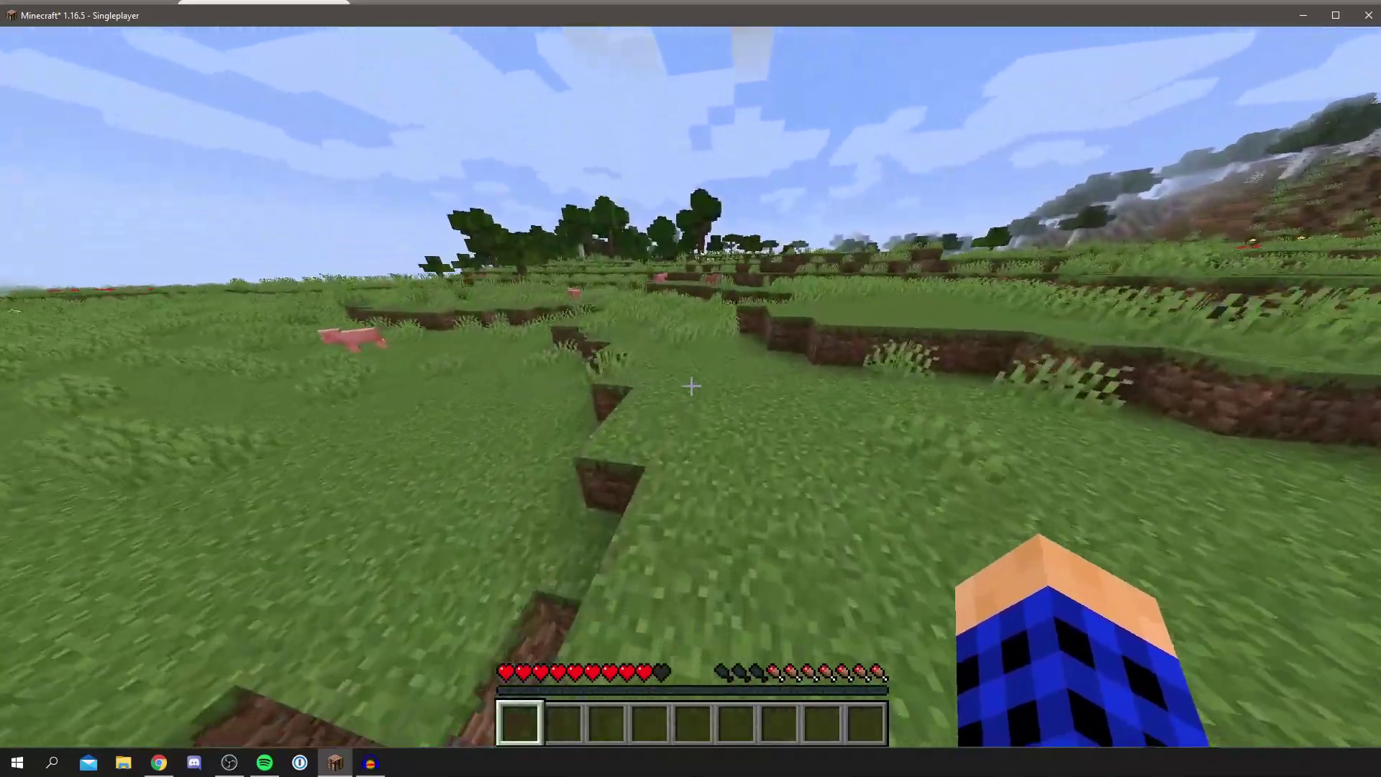
pyautogui.press('w')
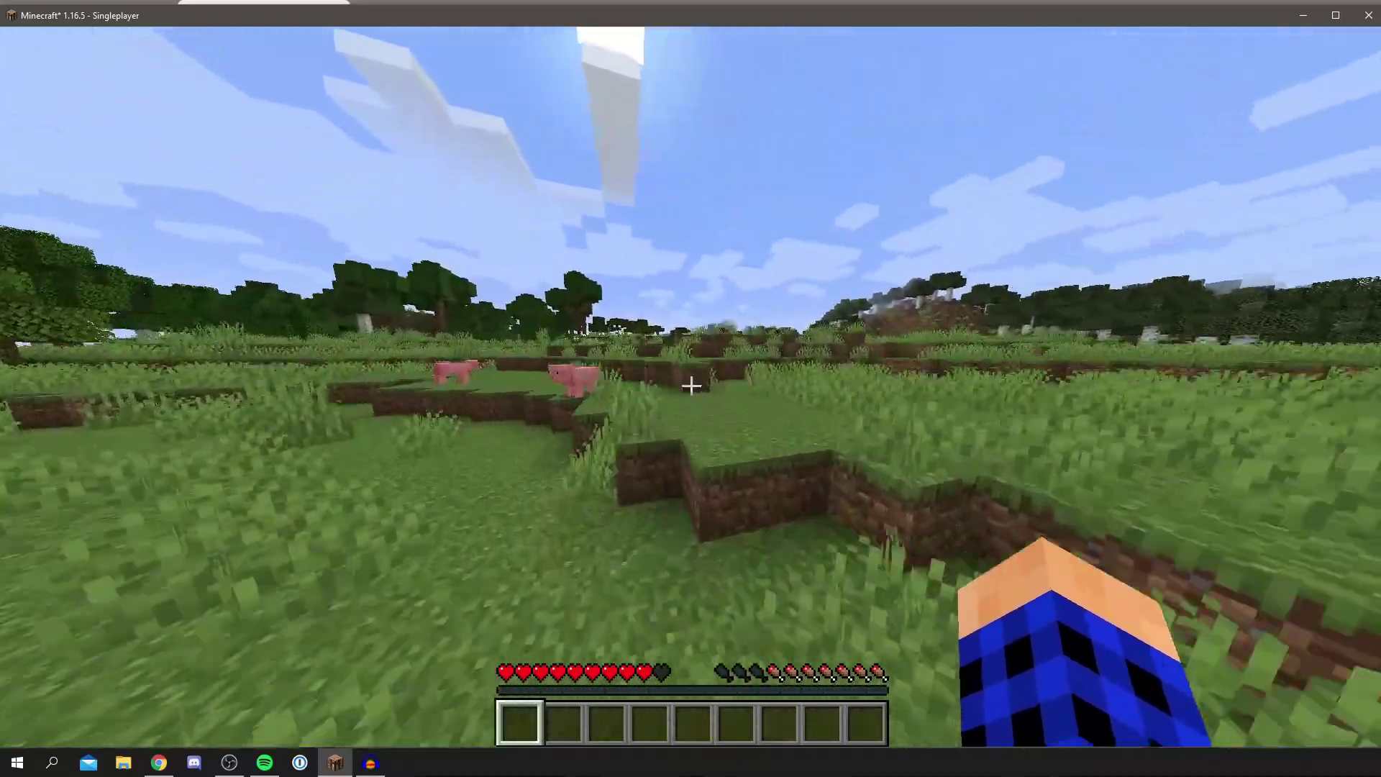
pyautogui.press('F5')
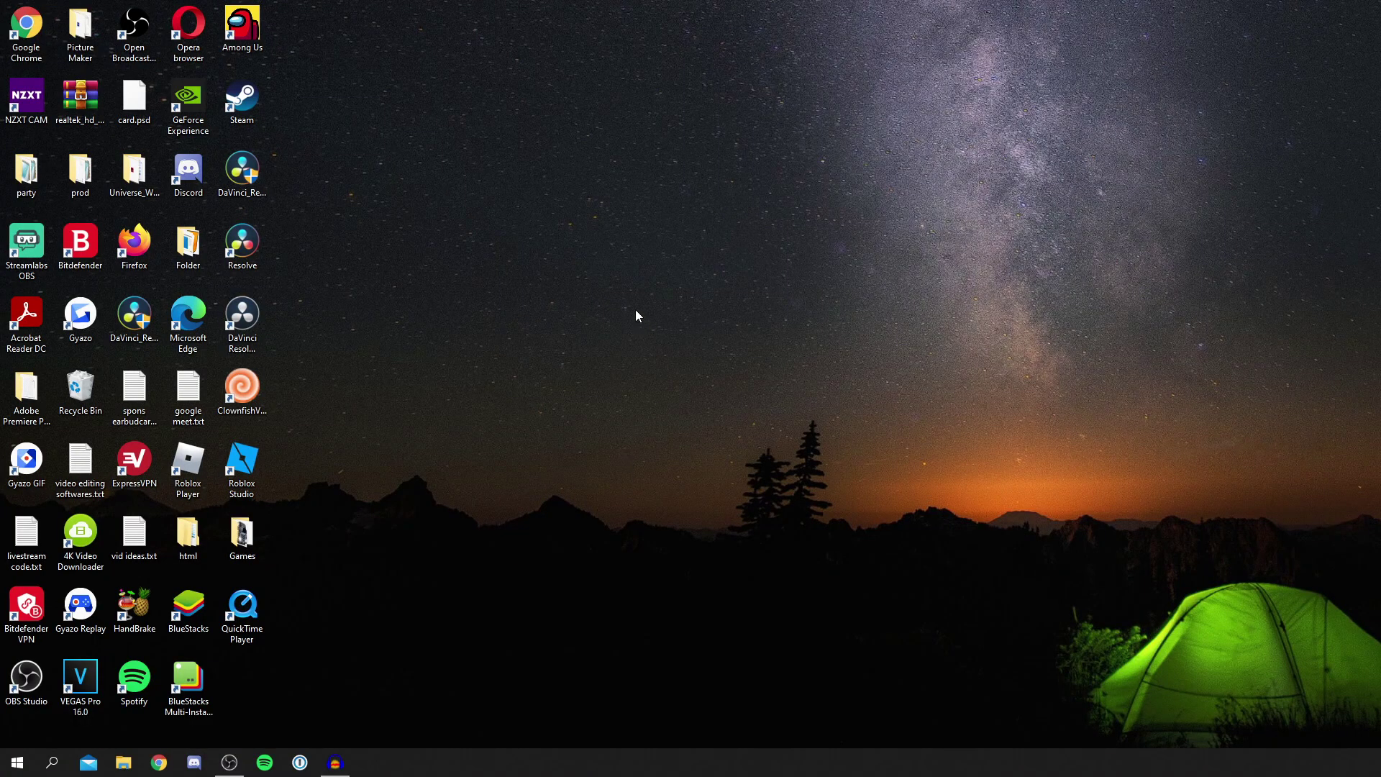
pyautogui.press('XF86AudioMute')
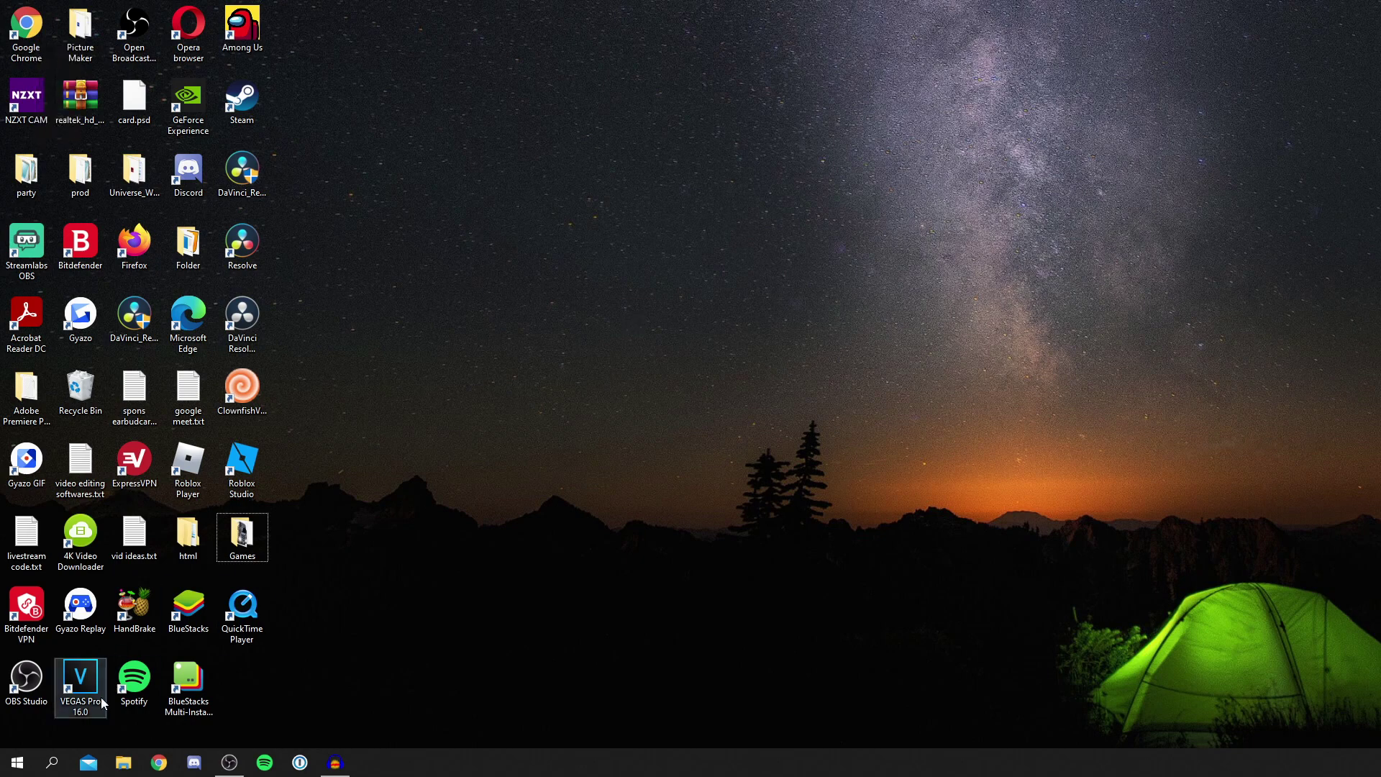
# Find and open the Minecraft Launcher from the desktop, placing its window nearer the middle of the screen
pyautogui.click(57, 763)
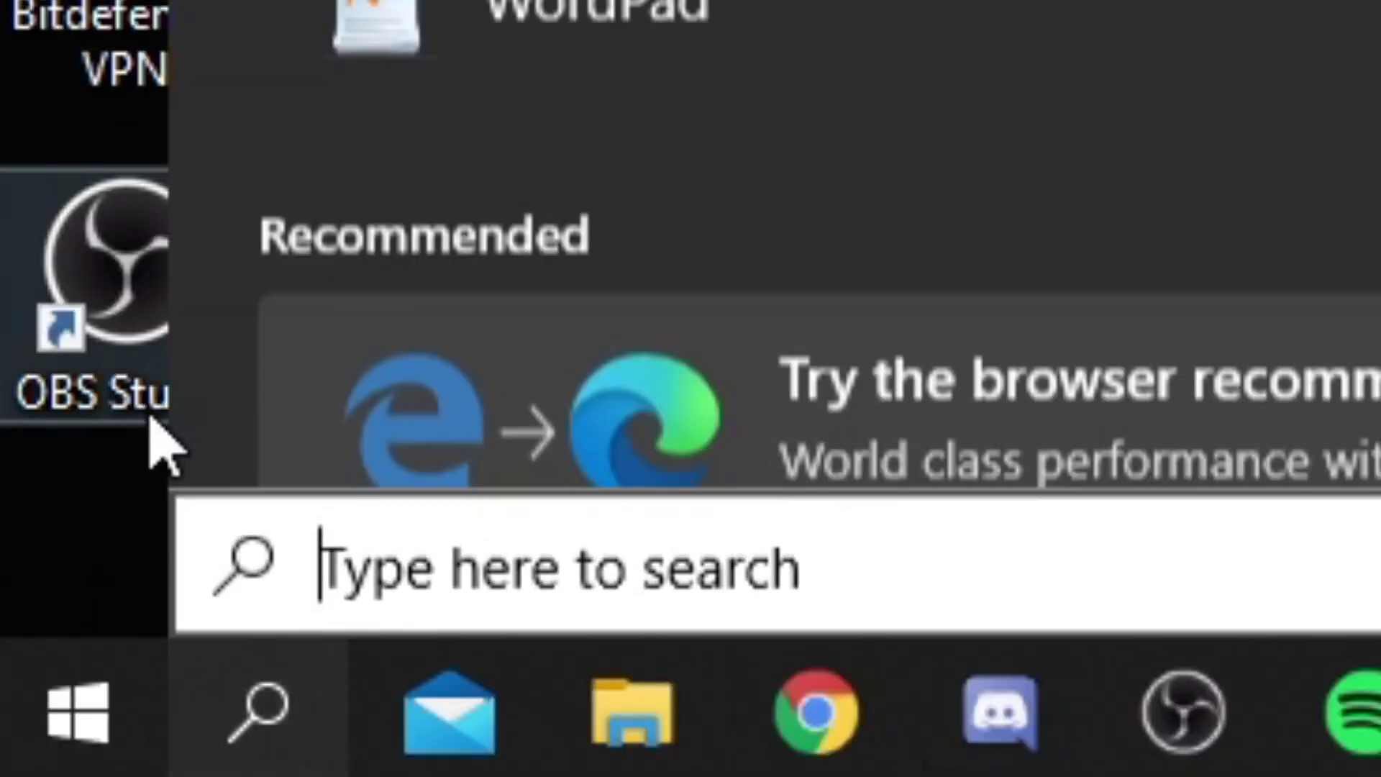
pyautogui.write('minecrafty')
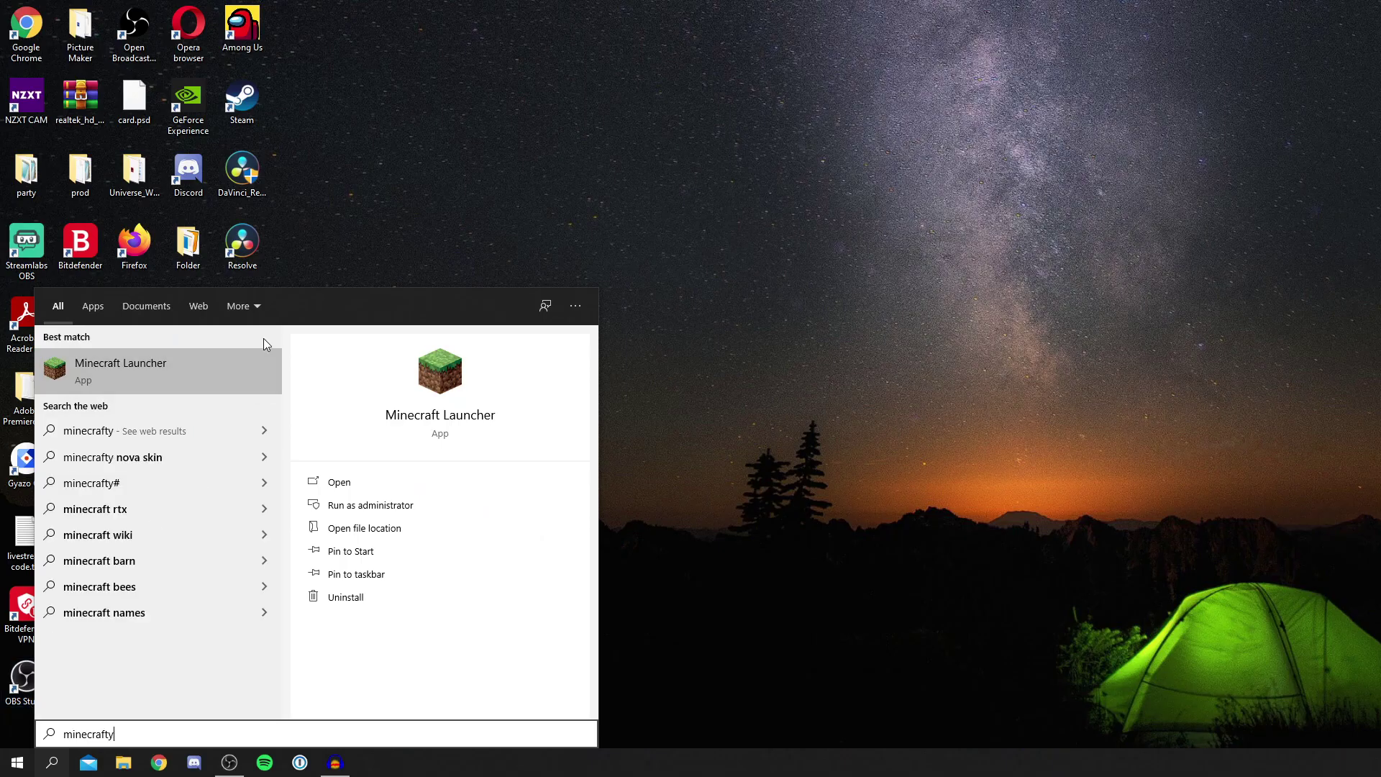
pyautogui.click(229, 368)
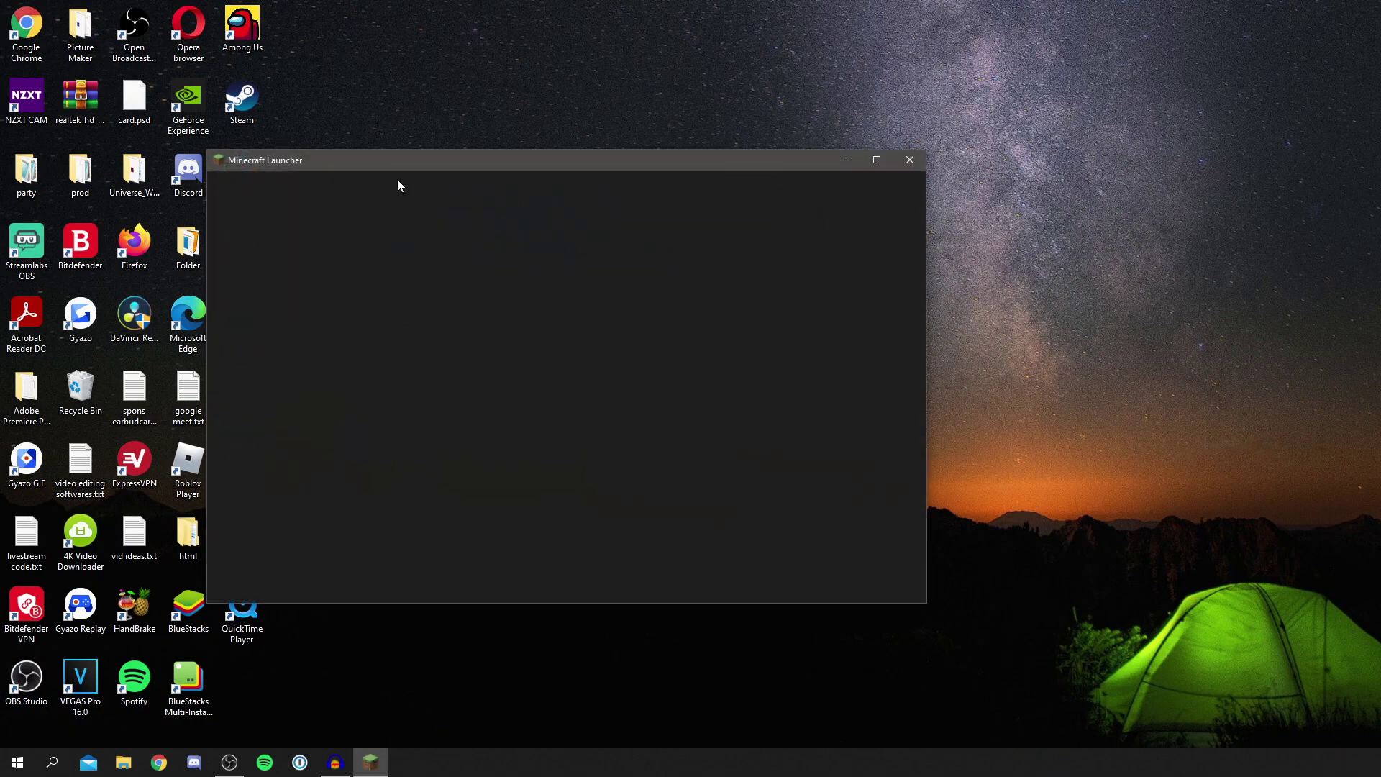
pyautogui.moveTo(382, 163); pyautogui.dragTo(549, 171)
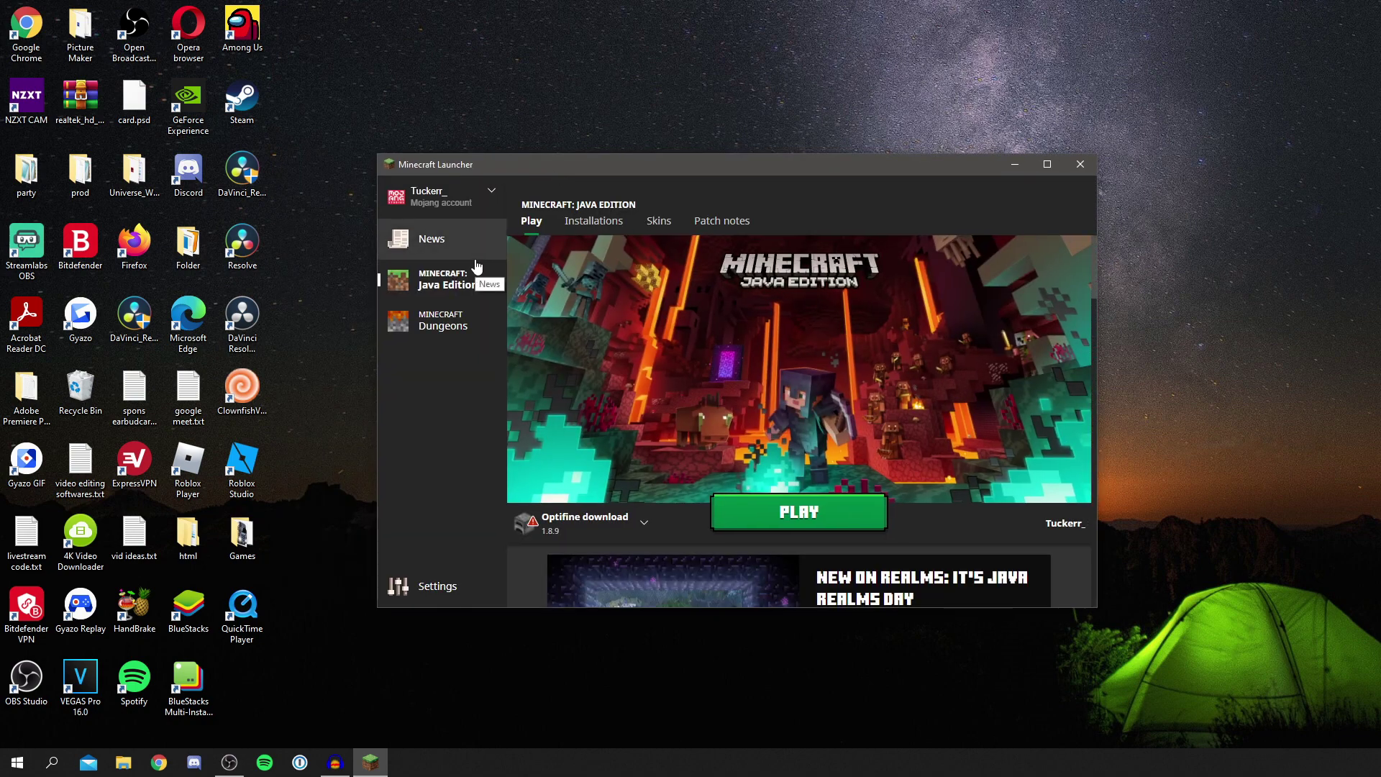
# Choose the Latest release 1.16.5 installation of Minecraft Java Edition and launch the game
pyautogui.click(618, 528)
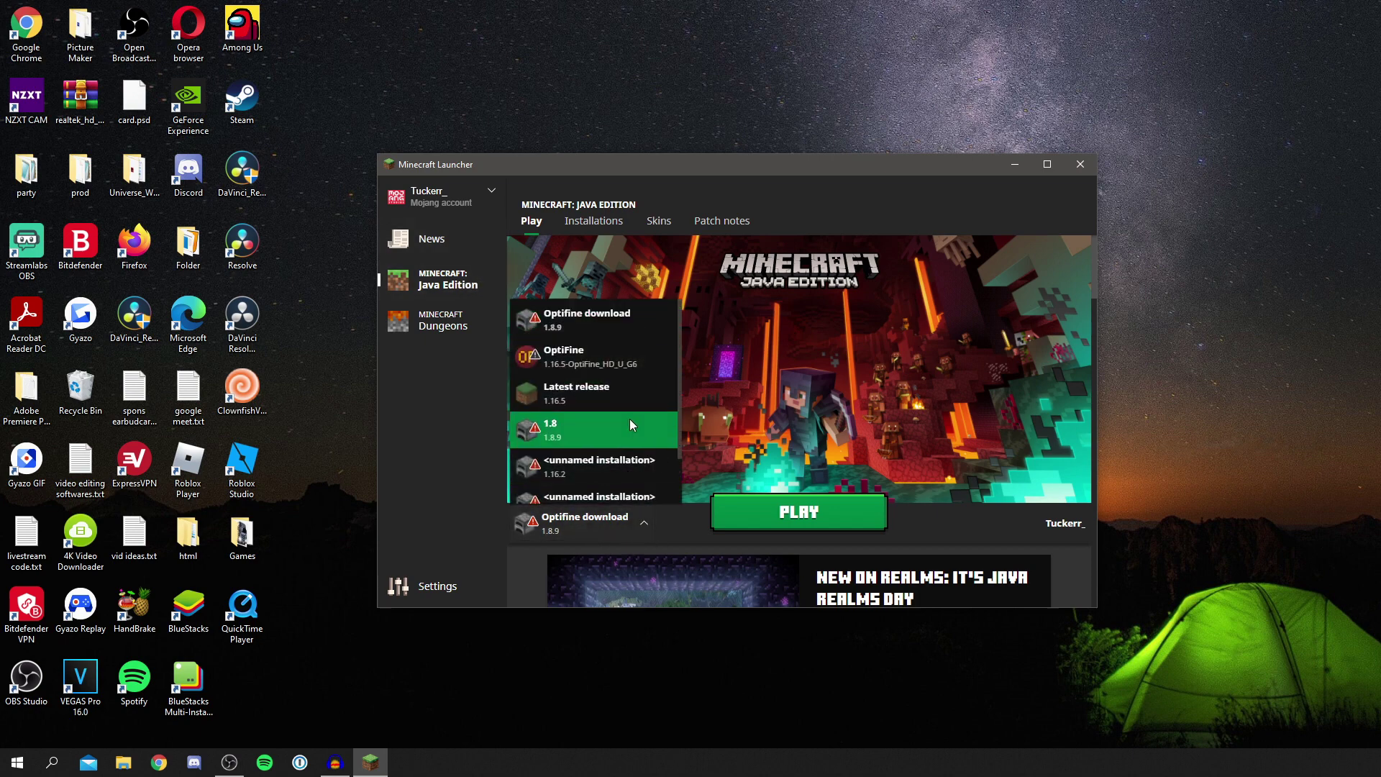
pyautogui.scroll(-1, 629, 418)
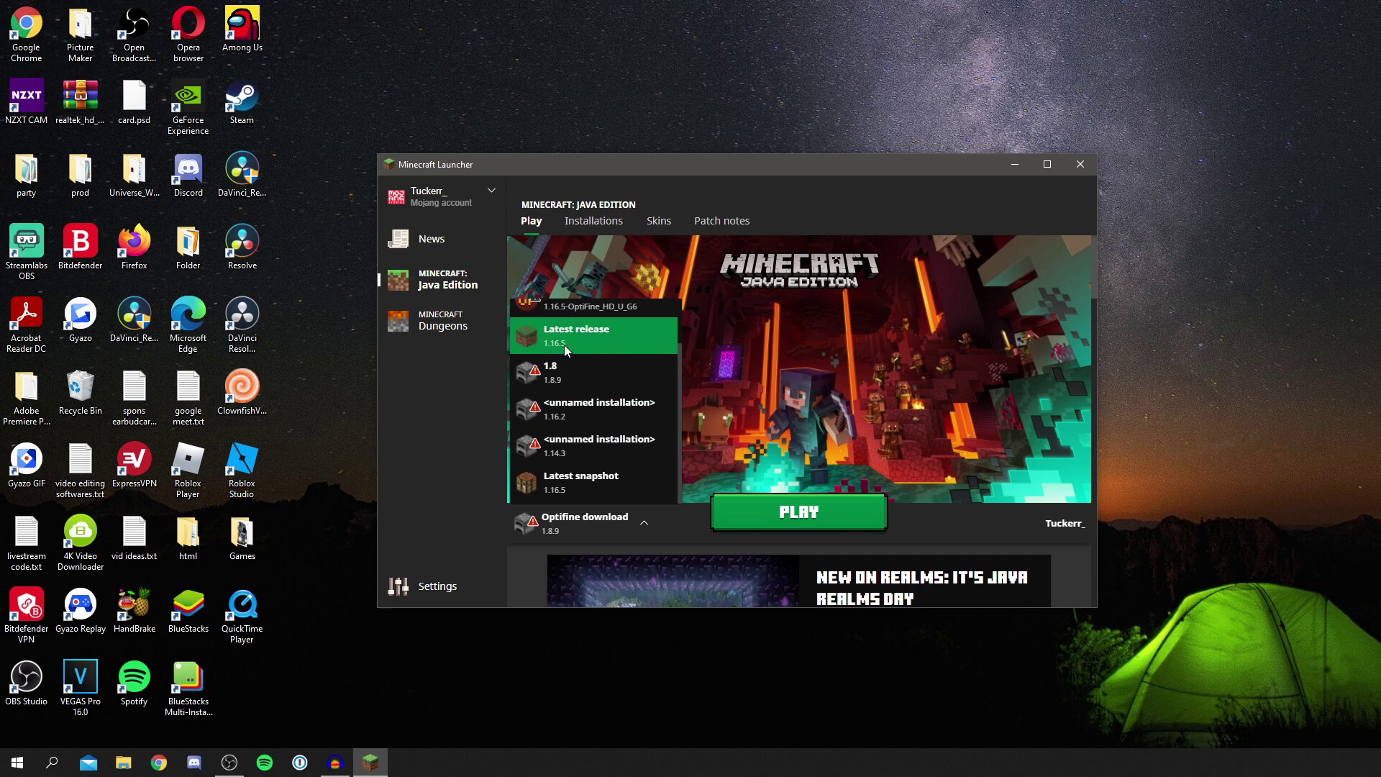
pyautogui.click(589, 344)
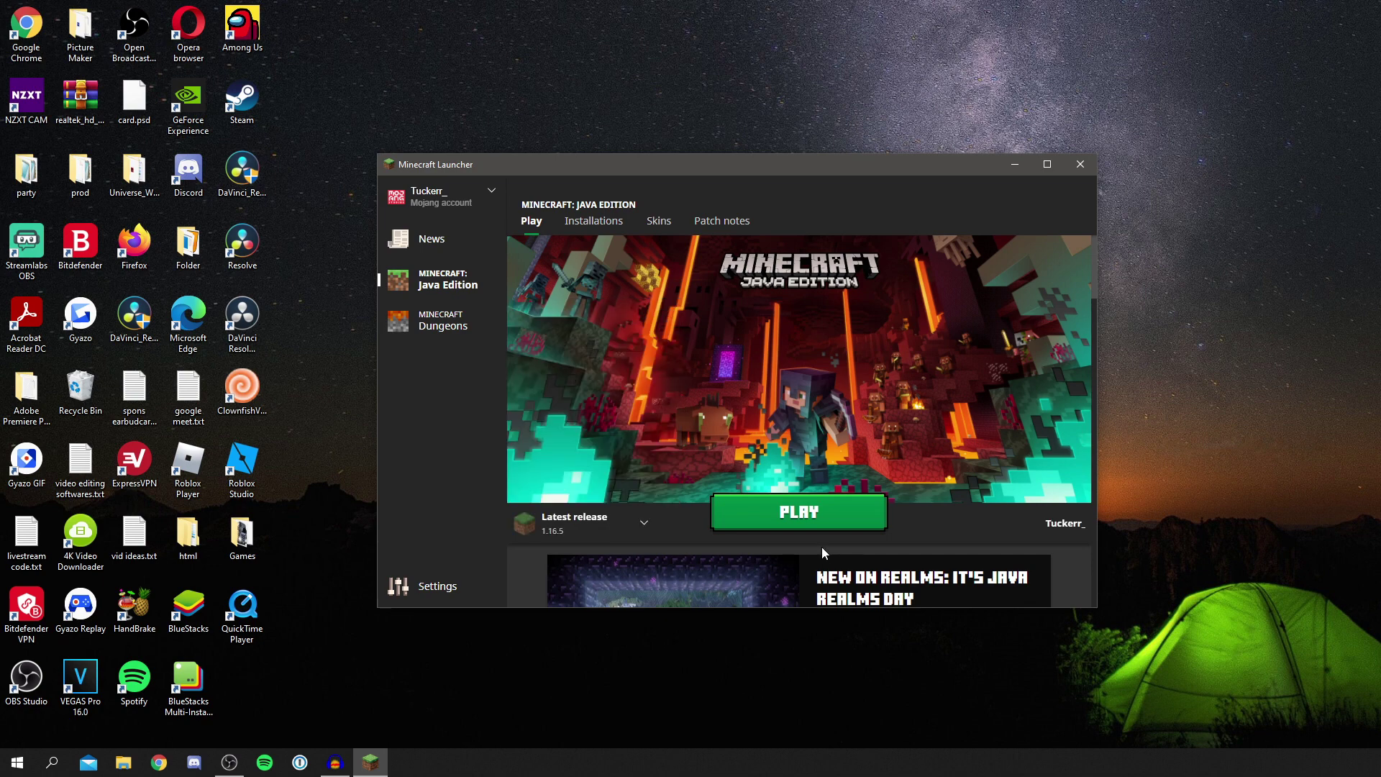
pyautogui.click(795, 513)
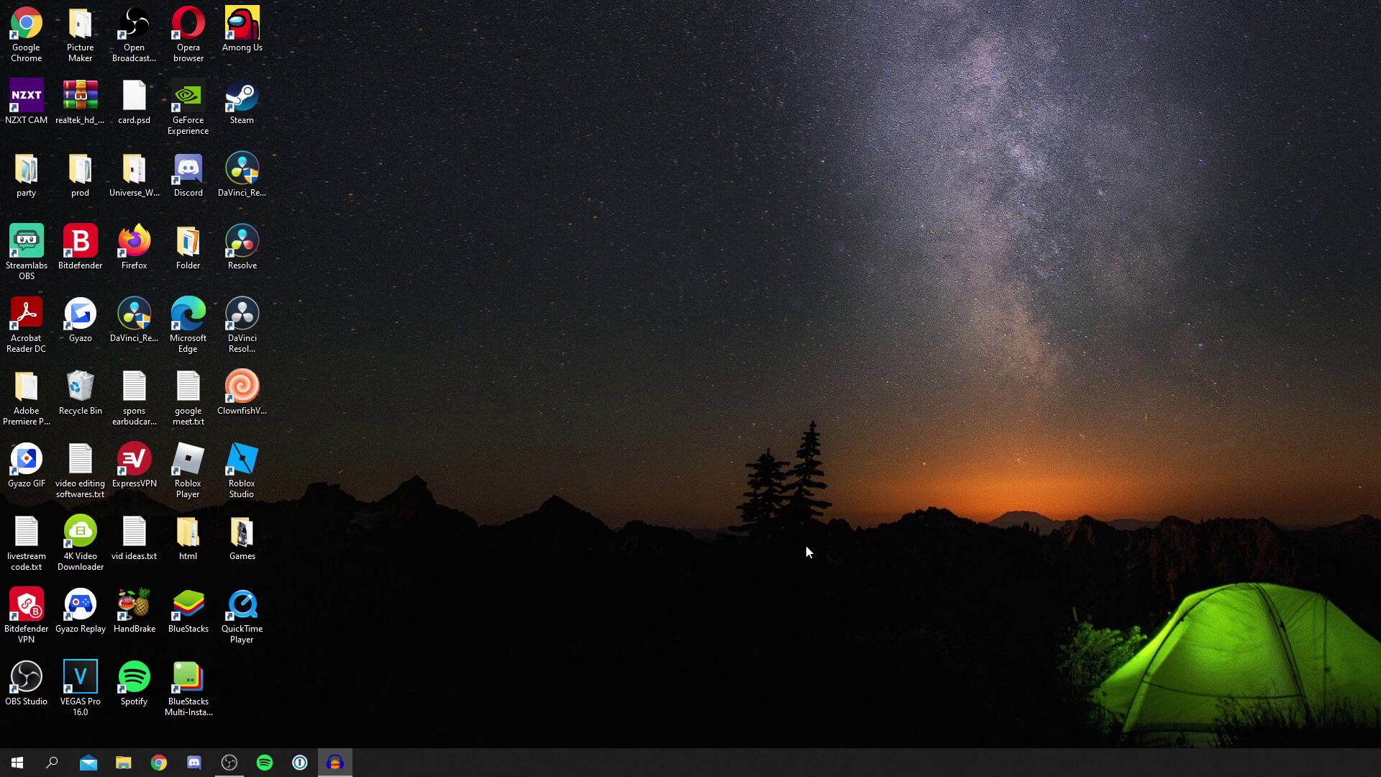
# Switch to Google Chrome, search Google for "forge minecraft" and open the Minecraft Forge result at files.minecraftforge.net
pyautogui.click(157, 763)
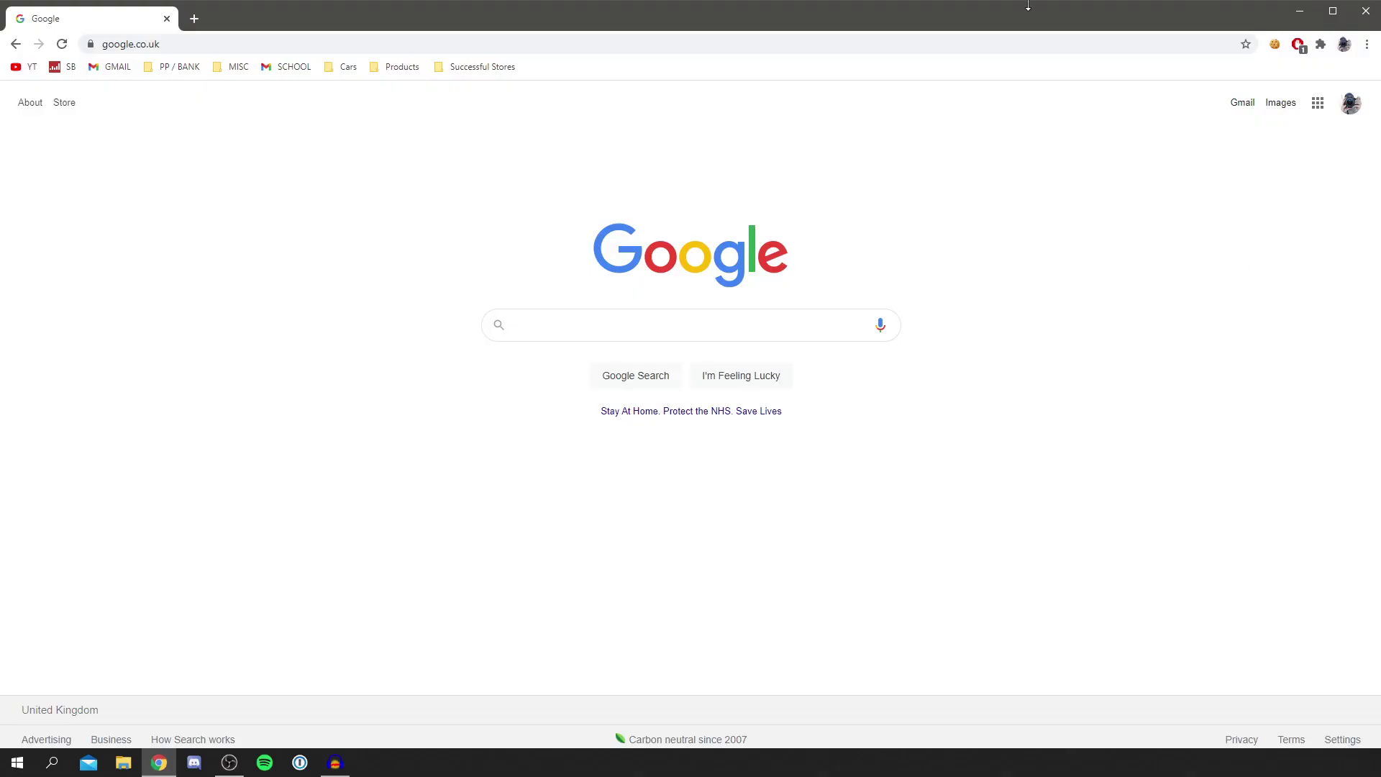
pyautogui.click(576, 322)
pyautogui.write('f')
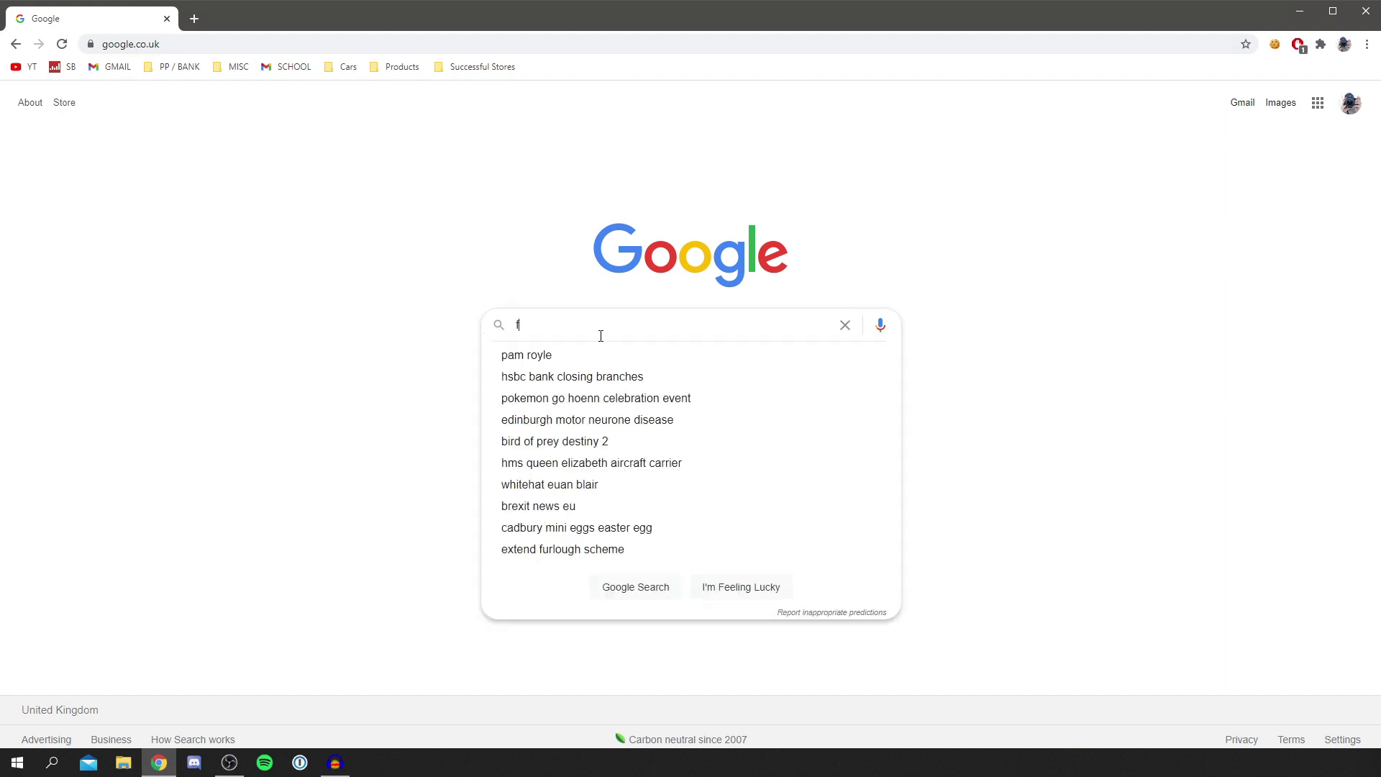
pyautogui.write('orge')
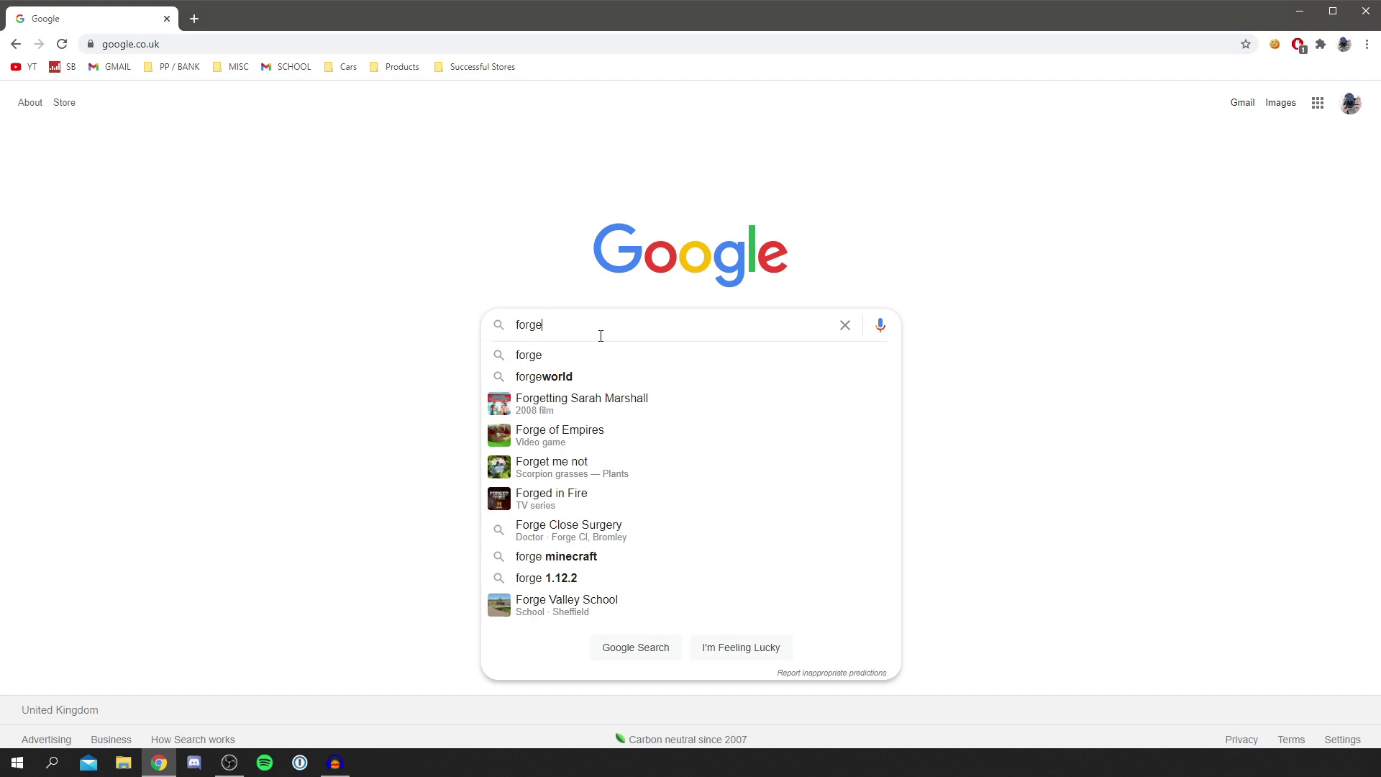
pyautogui.write(' minecraft')
pyautogui.press('Return')
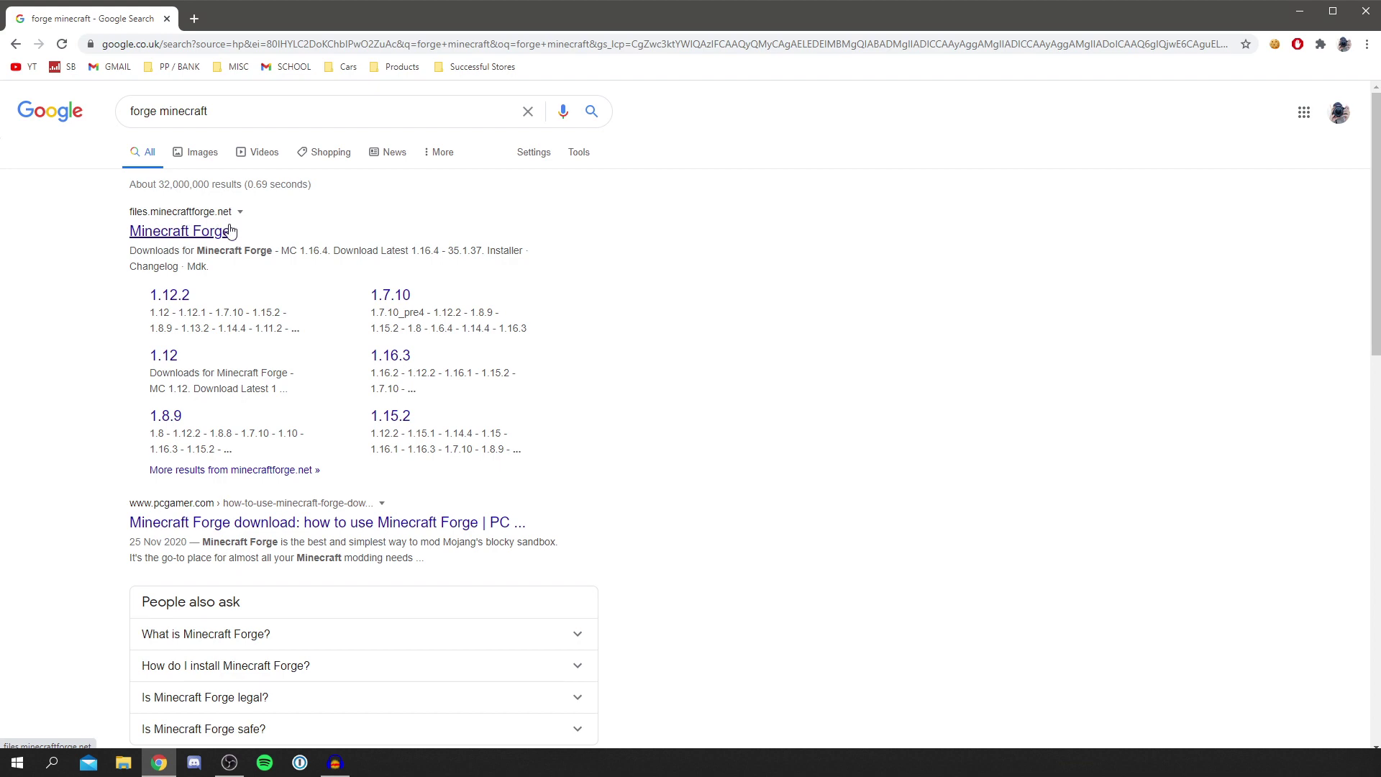
pyautogui.click(194, 233)
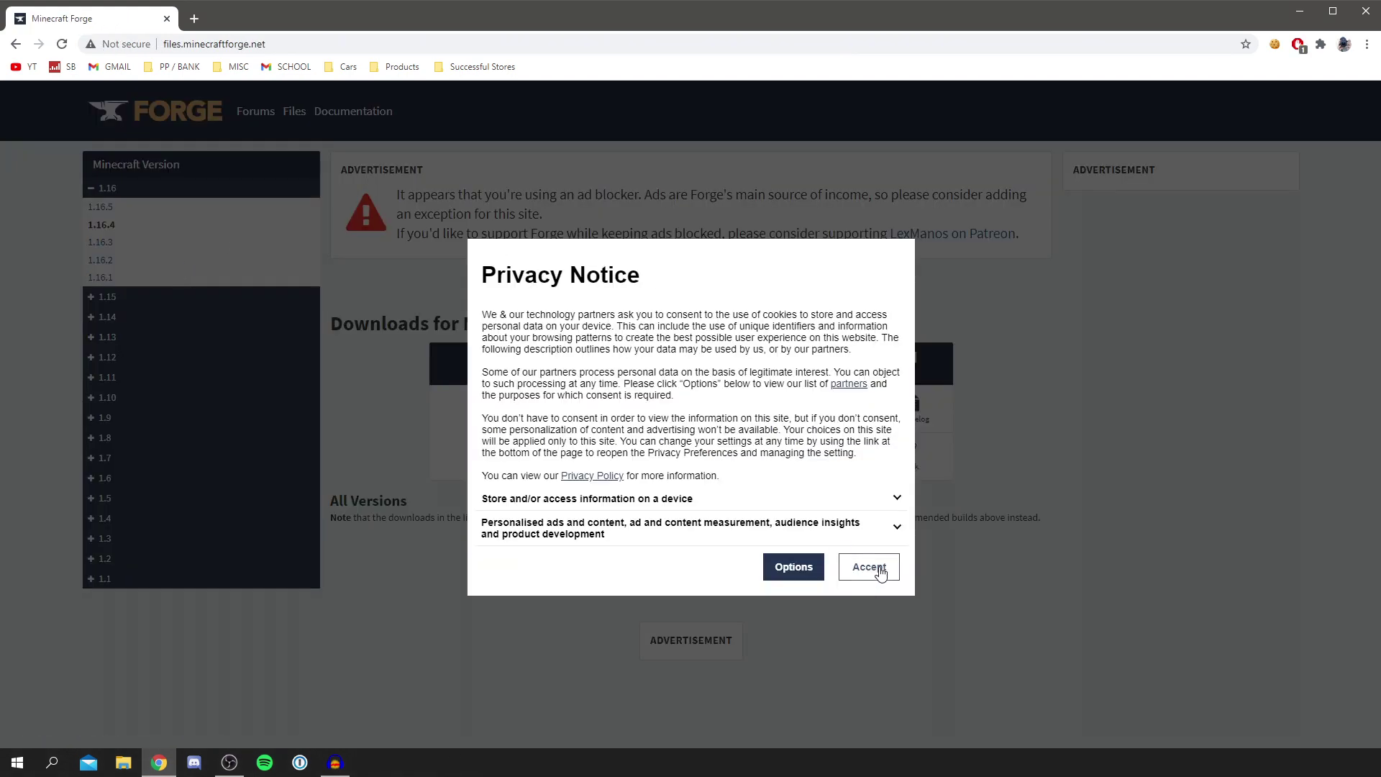
# Accept the privacy notice, browse the Minecraft version list and open the Forge downloads for 1.16.5
pyautogui.click(869, 567)
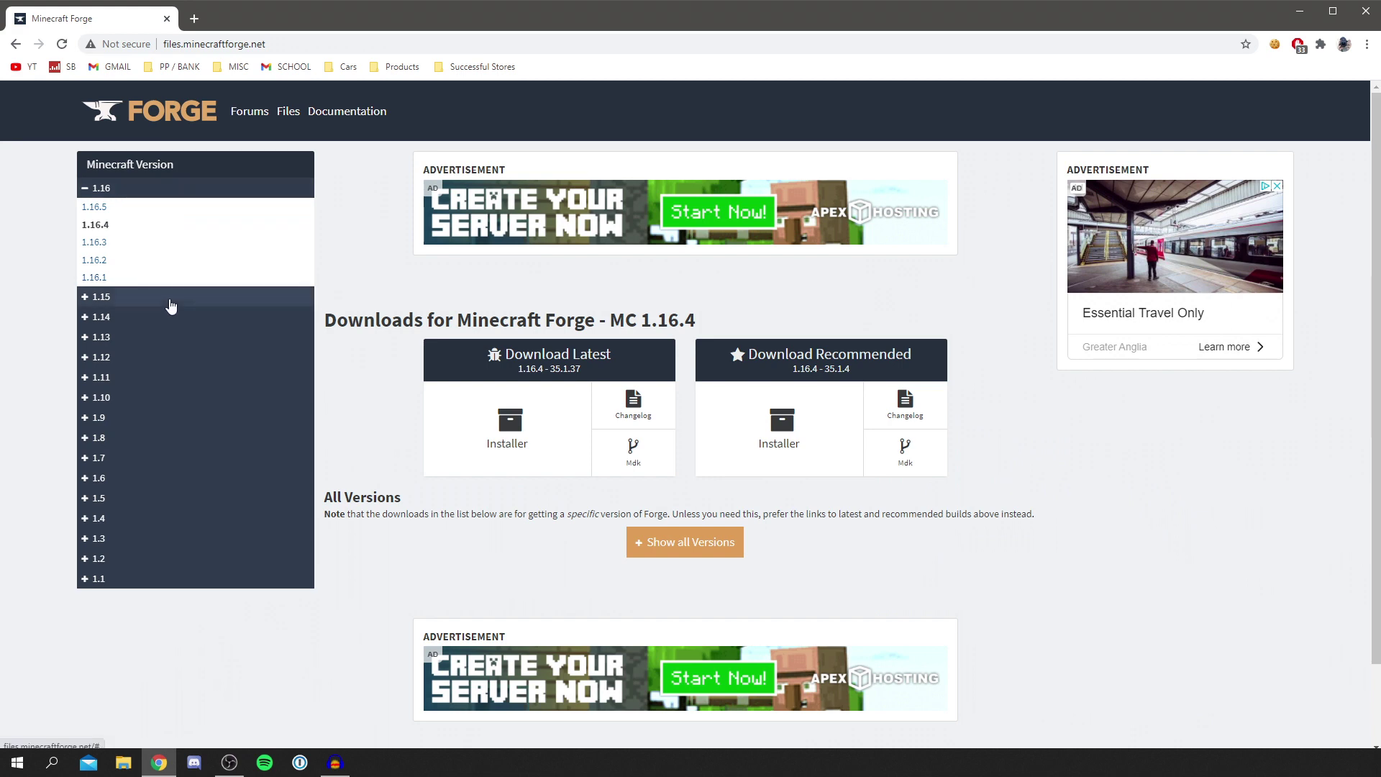
pyautogui.click(134, 440)
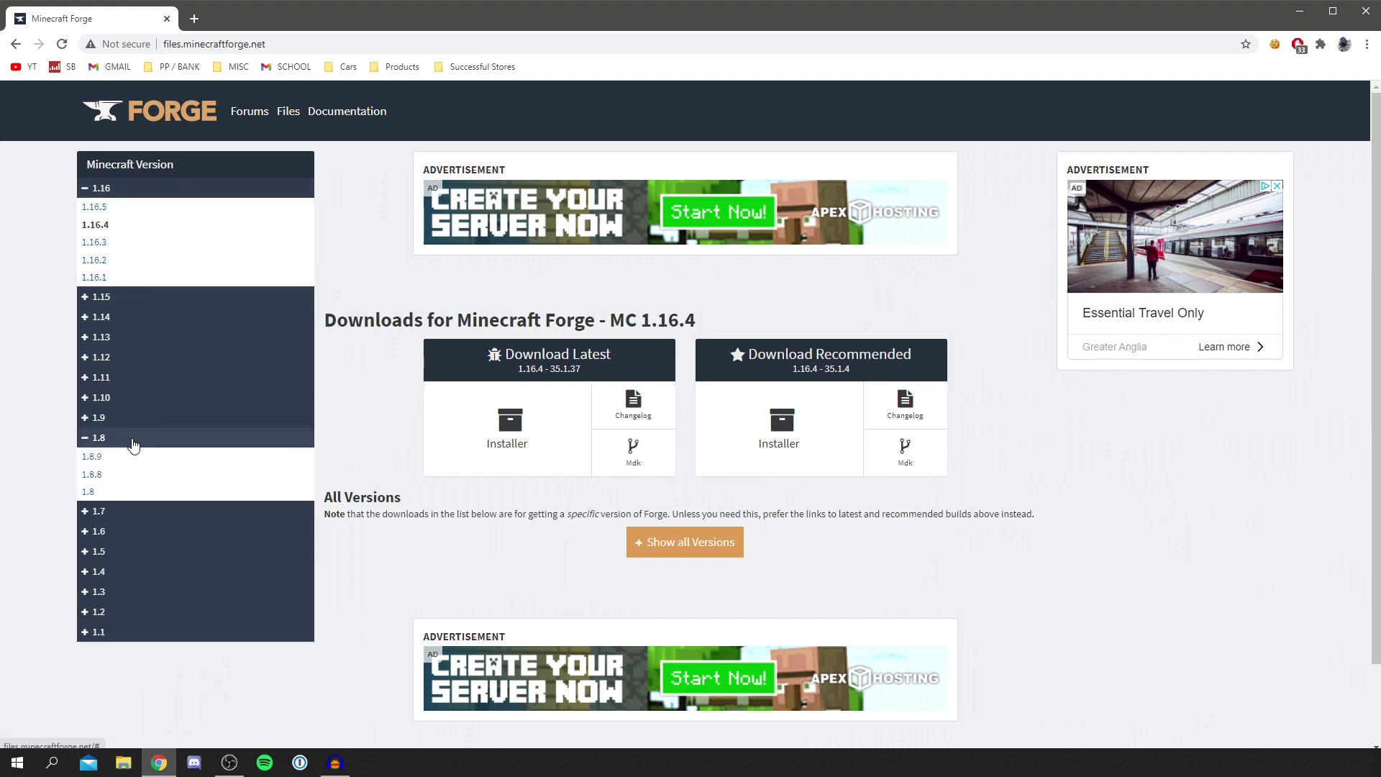
pyautogui.click(118, 359)
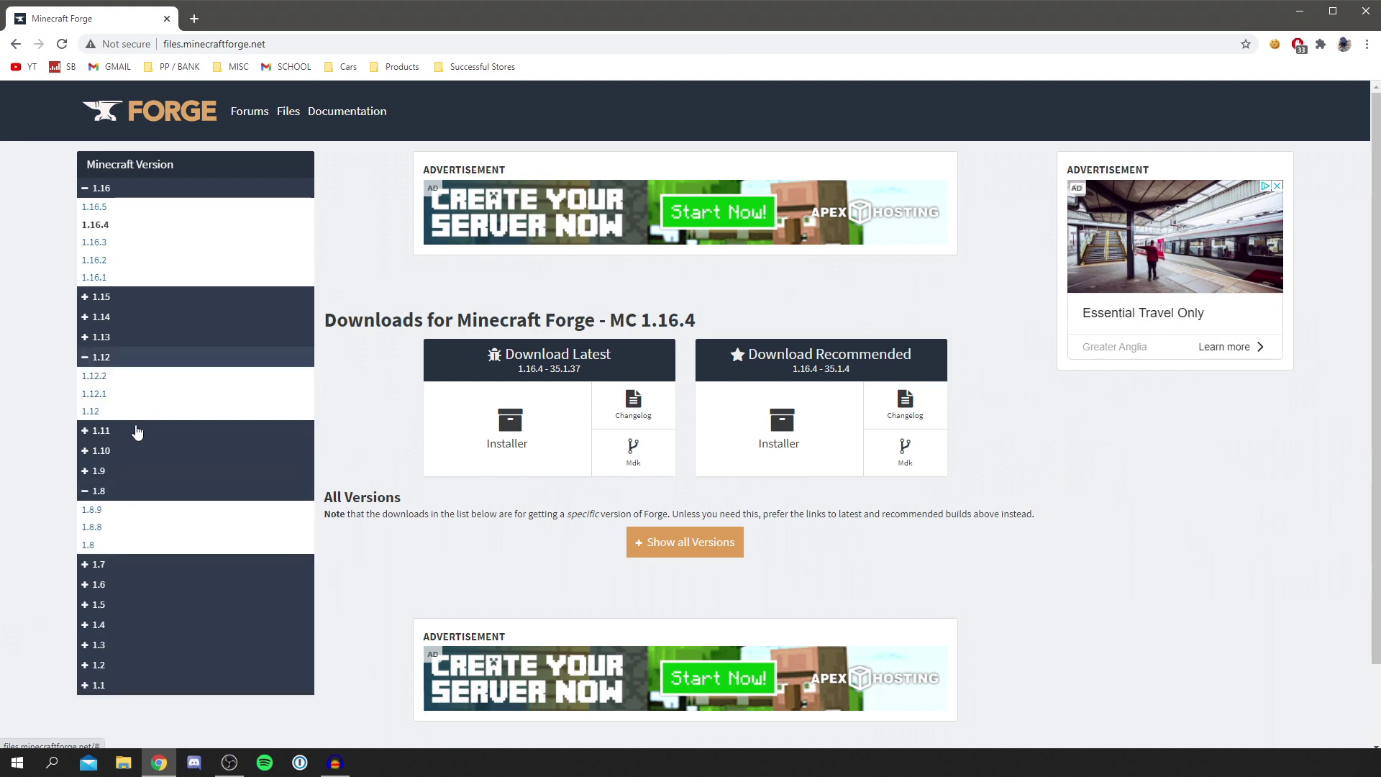
pyautogui.click(121, 217)
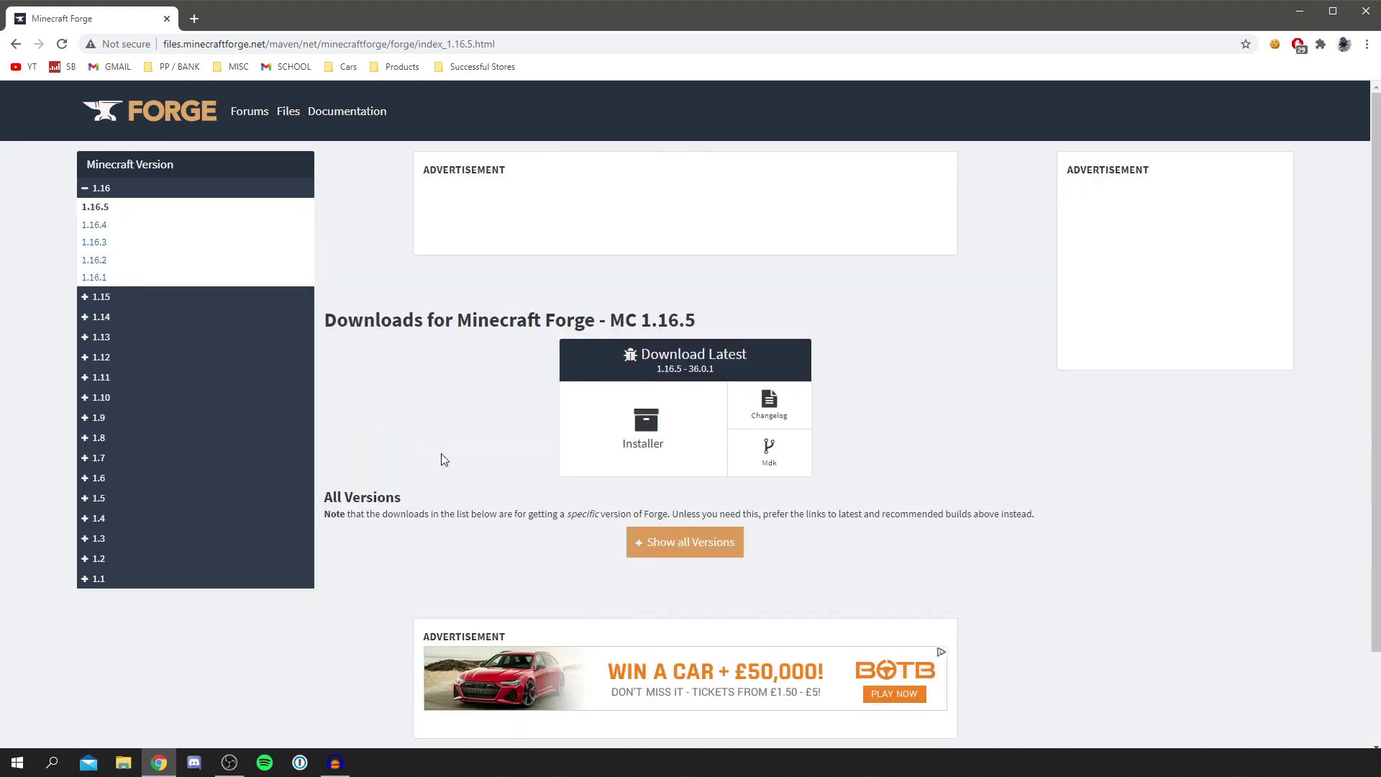
# Download the latest Forge 1.16.5 - 36.0.1 installer, skipping the advertisement page and keeping the .jar file
pyautogui.click(645, 437)
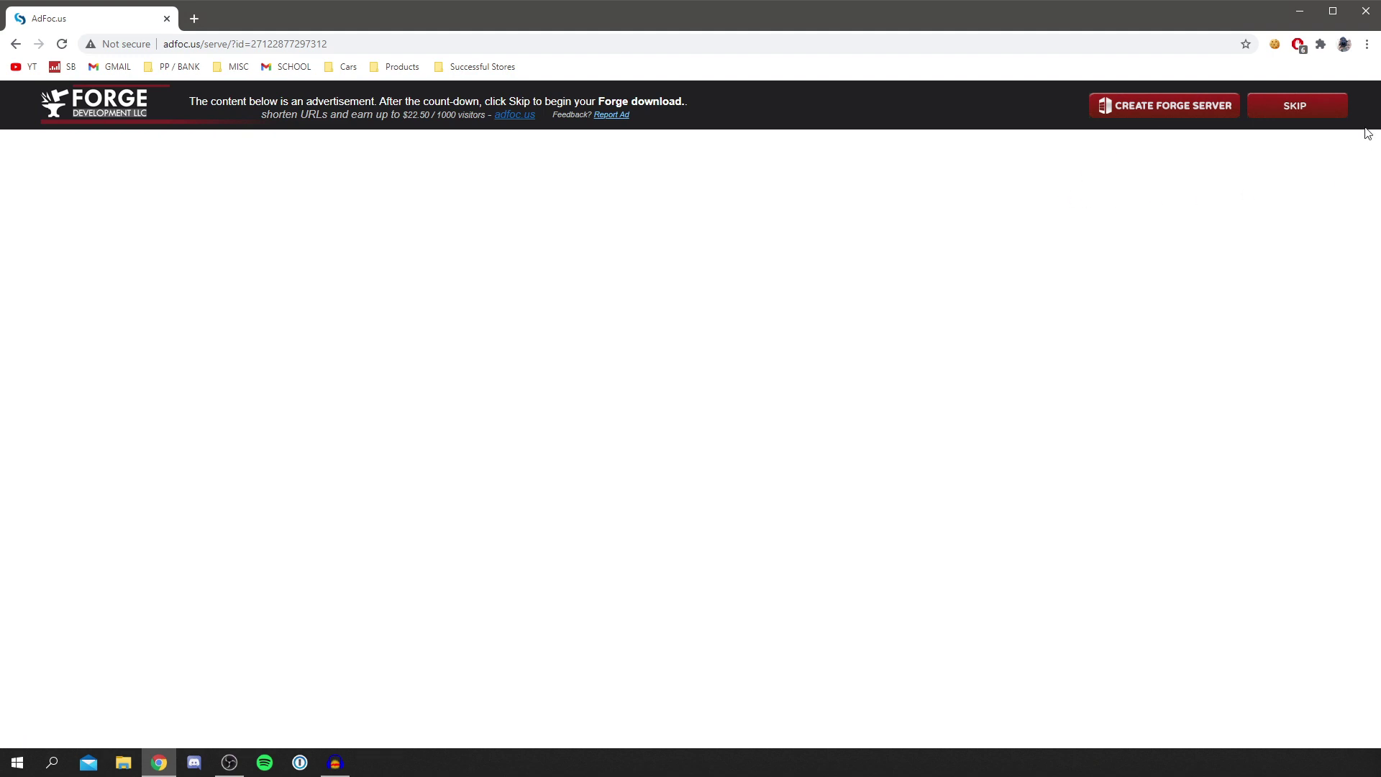
pyautogui.click(1273, 114)
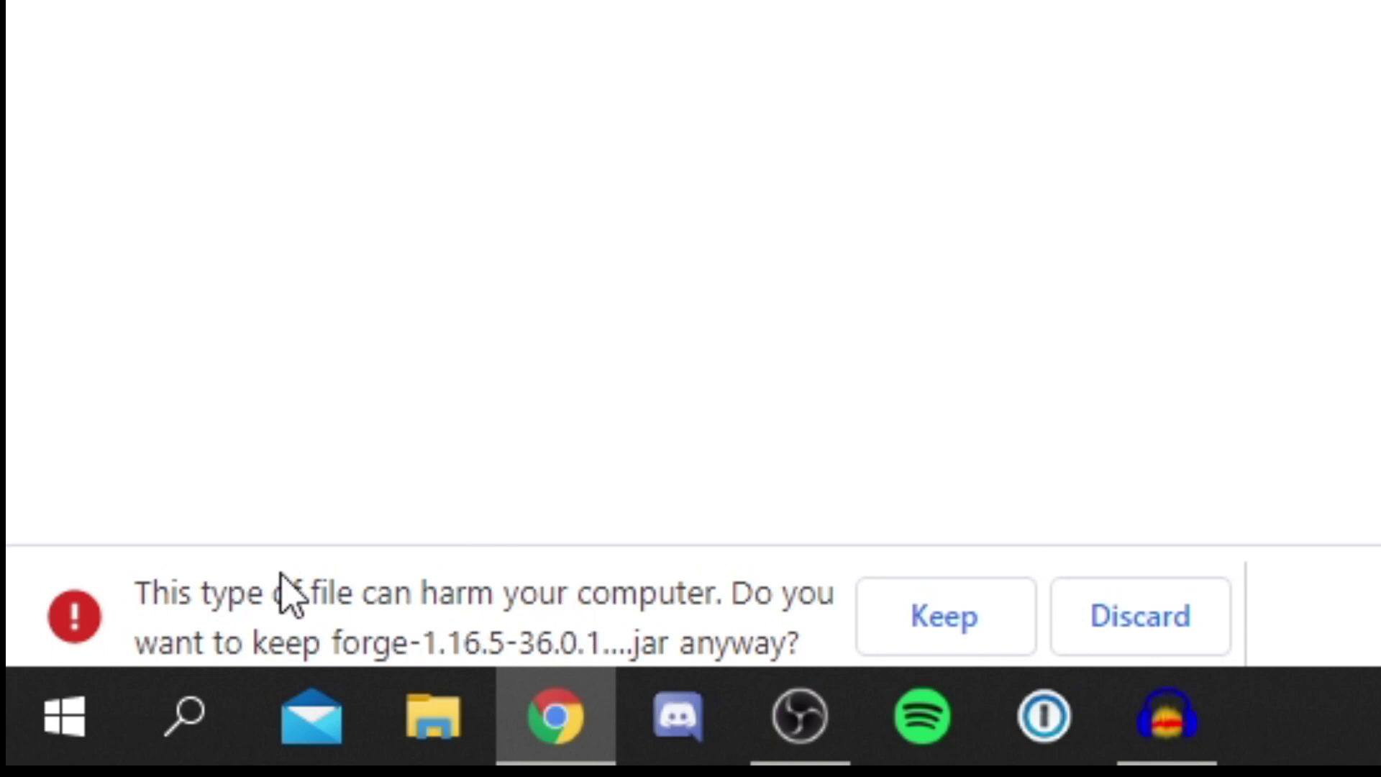
pyautogui.click(951, 627)
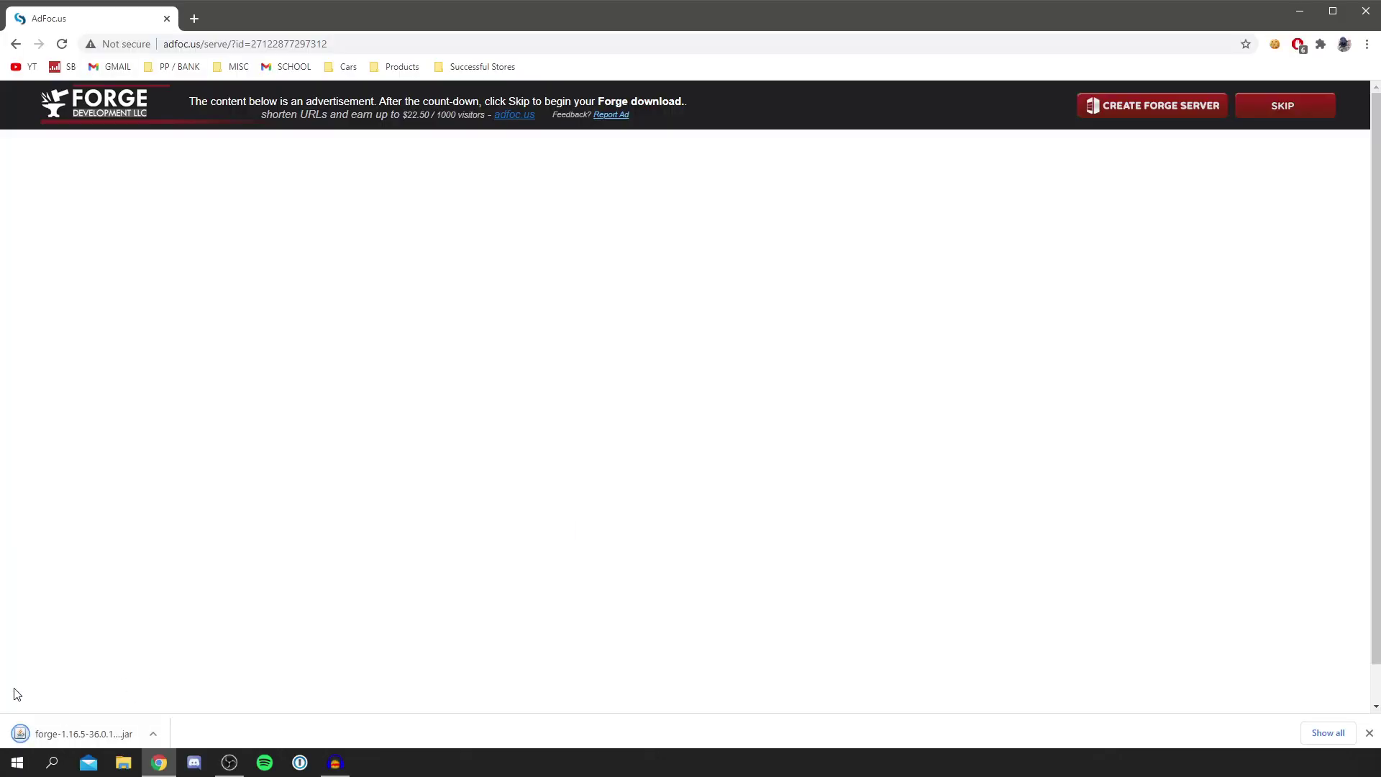
# Copy the downloaded Forge installer from the browser to an empty area of the desktop and close Chrome
pyautogui.moveTo(258, 5); pyautogui.dragTo(1113, 26)
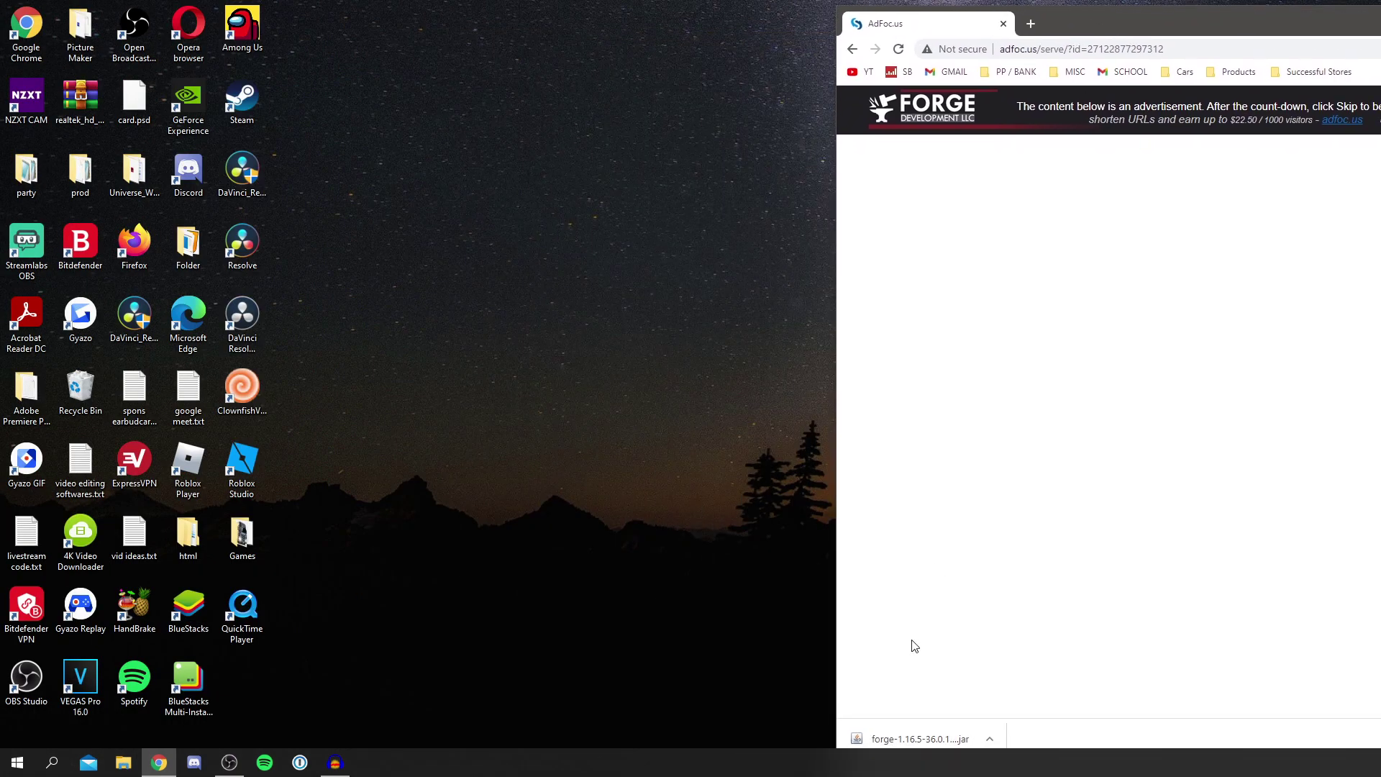
pyautogui.moveTo(901, 739); pyautogui.dragTo(630, 377)
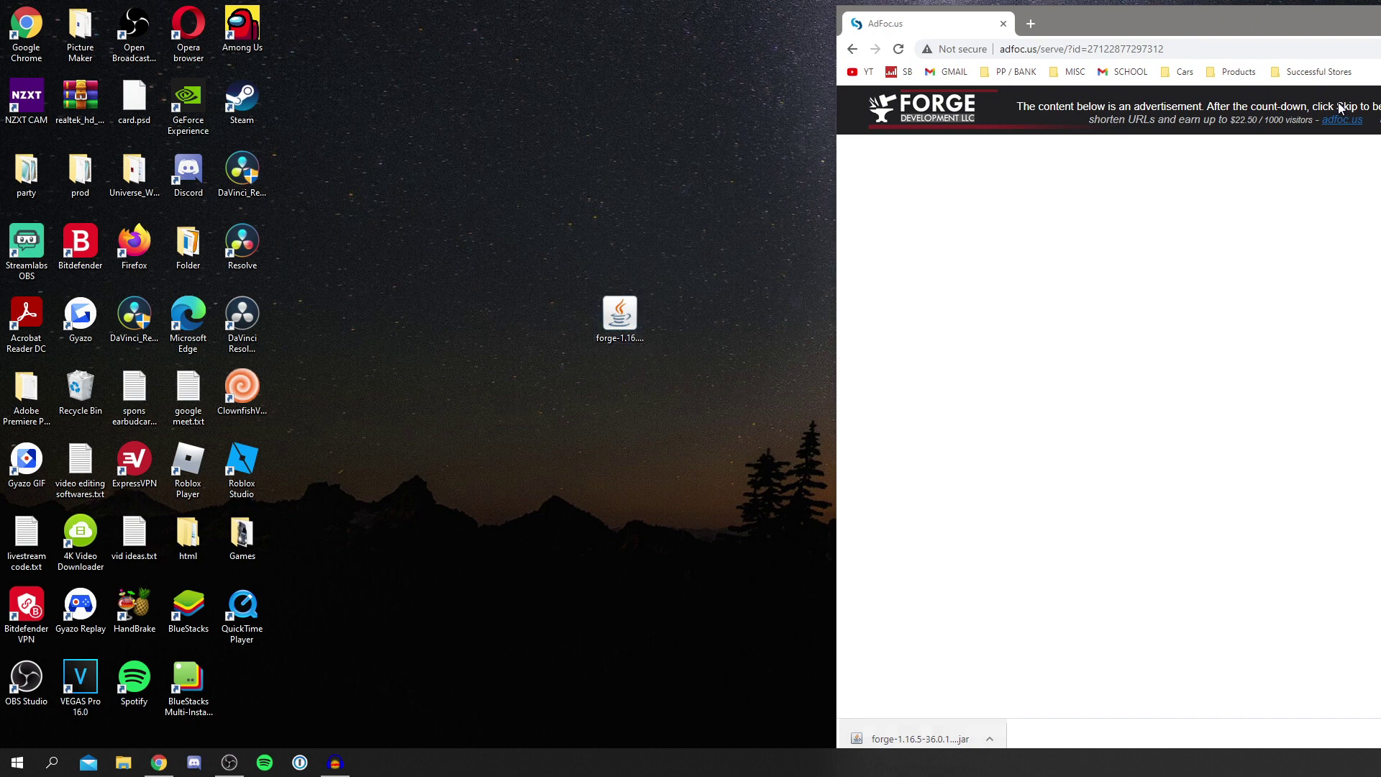
pyautogui.press('super+Down')
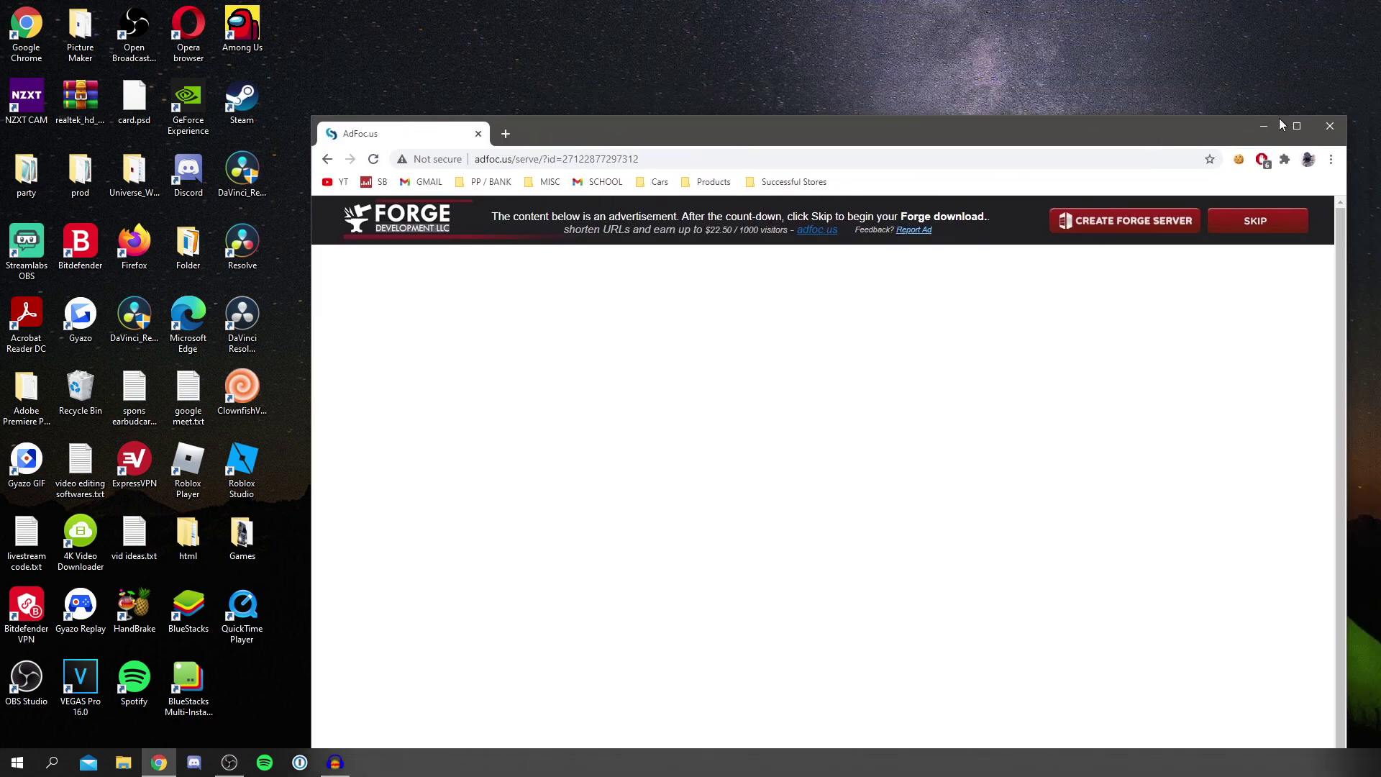
pyautogui.click(1332, 127)
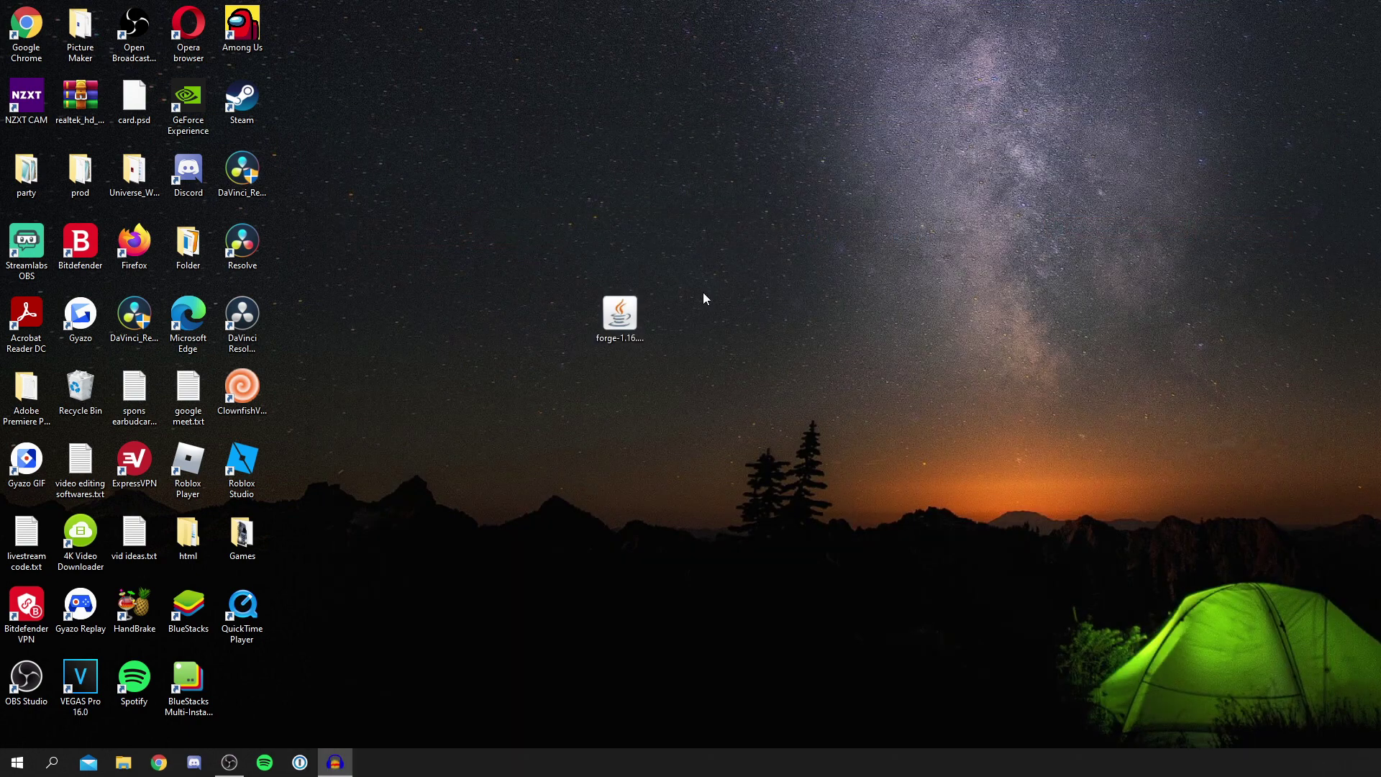
# Review the programs offered for opening the Forge installer .jar file on the desktop, and dismiss the choice
pyautogui.click(620, 317)
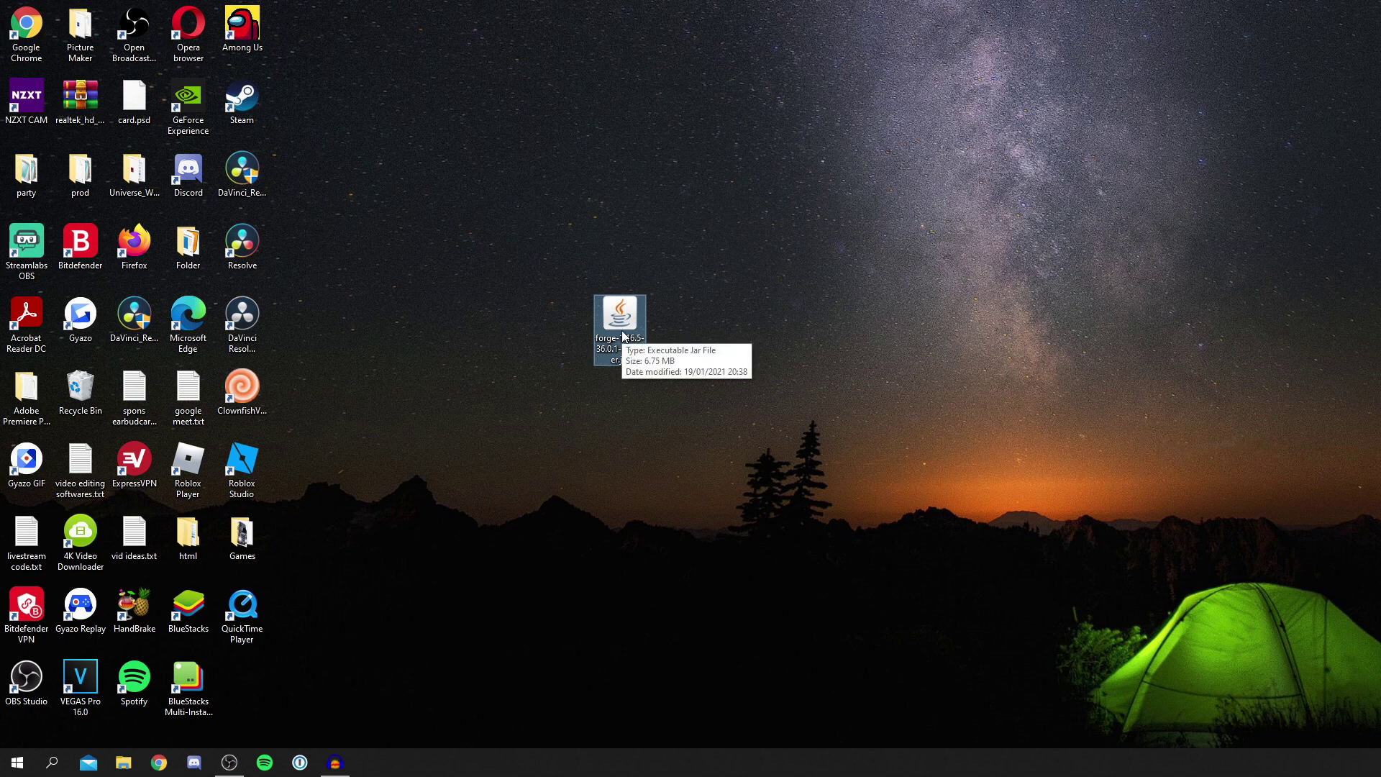
pyautogui.rightClick(623, 333)
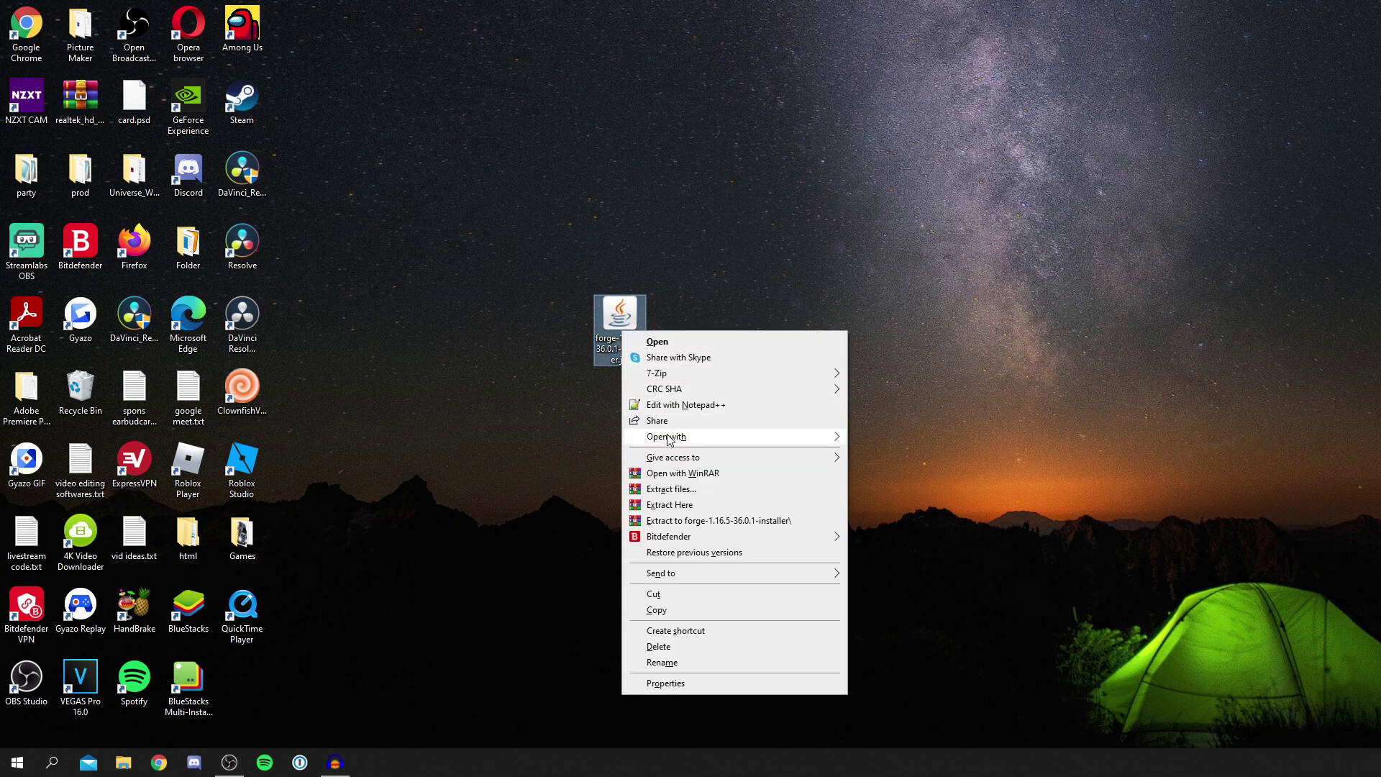
pyautogui.moveTo(672, 436)
pyautogui.click(907, 490)
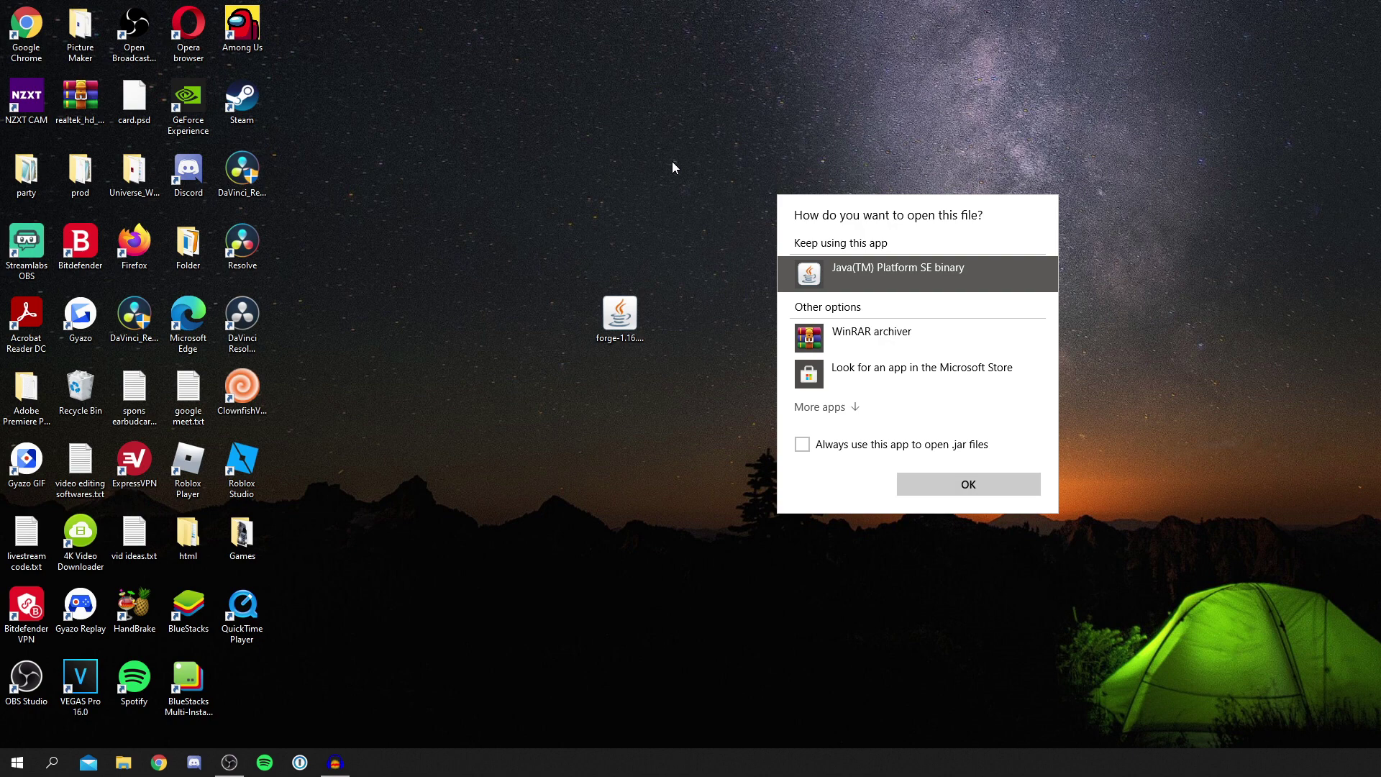
pyautogui.press('Escape')
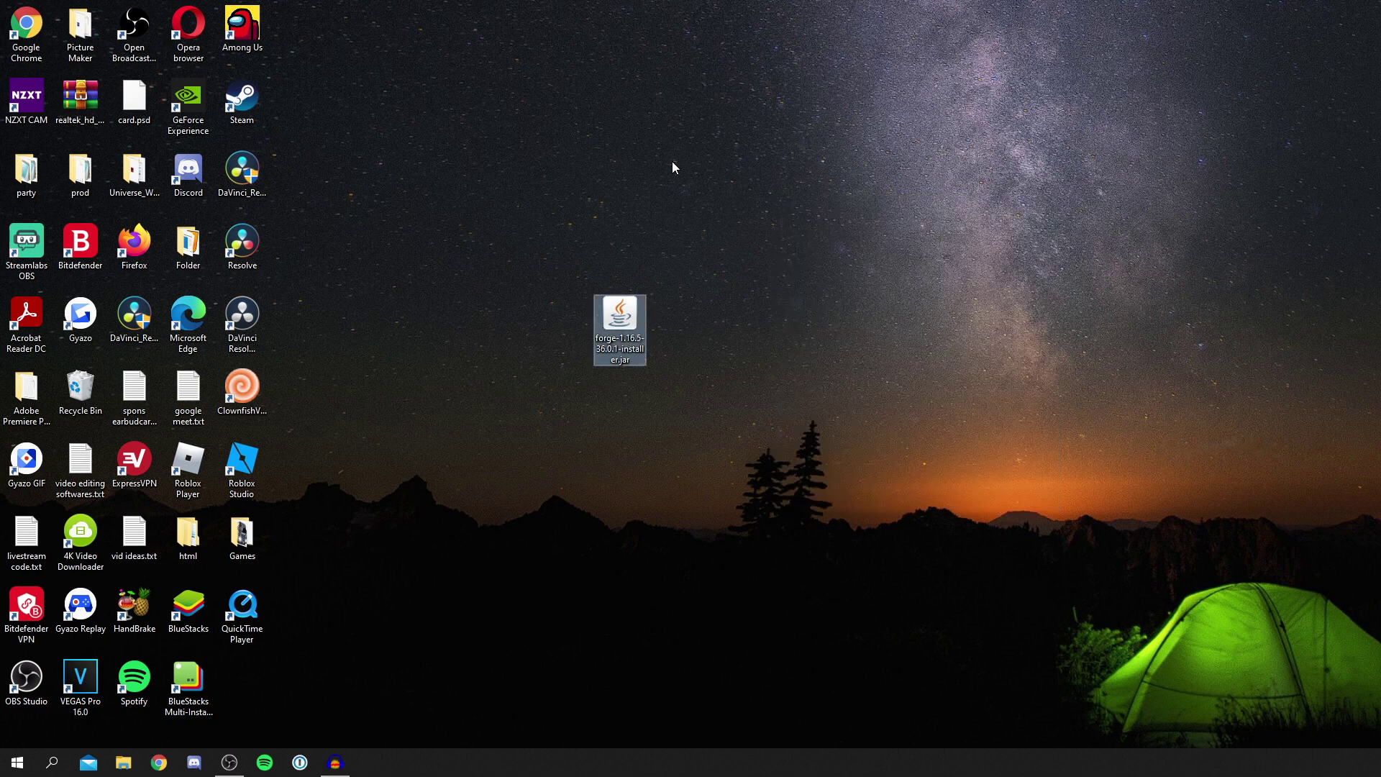
# Search Google for "java" in Chrome, view the Java download page at java.com and close the browser
pyautogui.click(159, 762)
pyautogui.write('java')
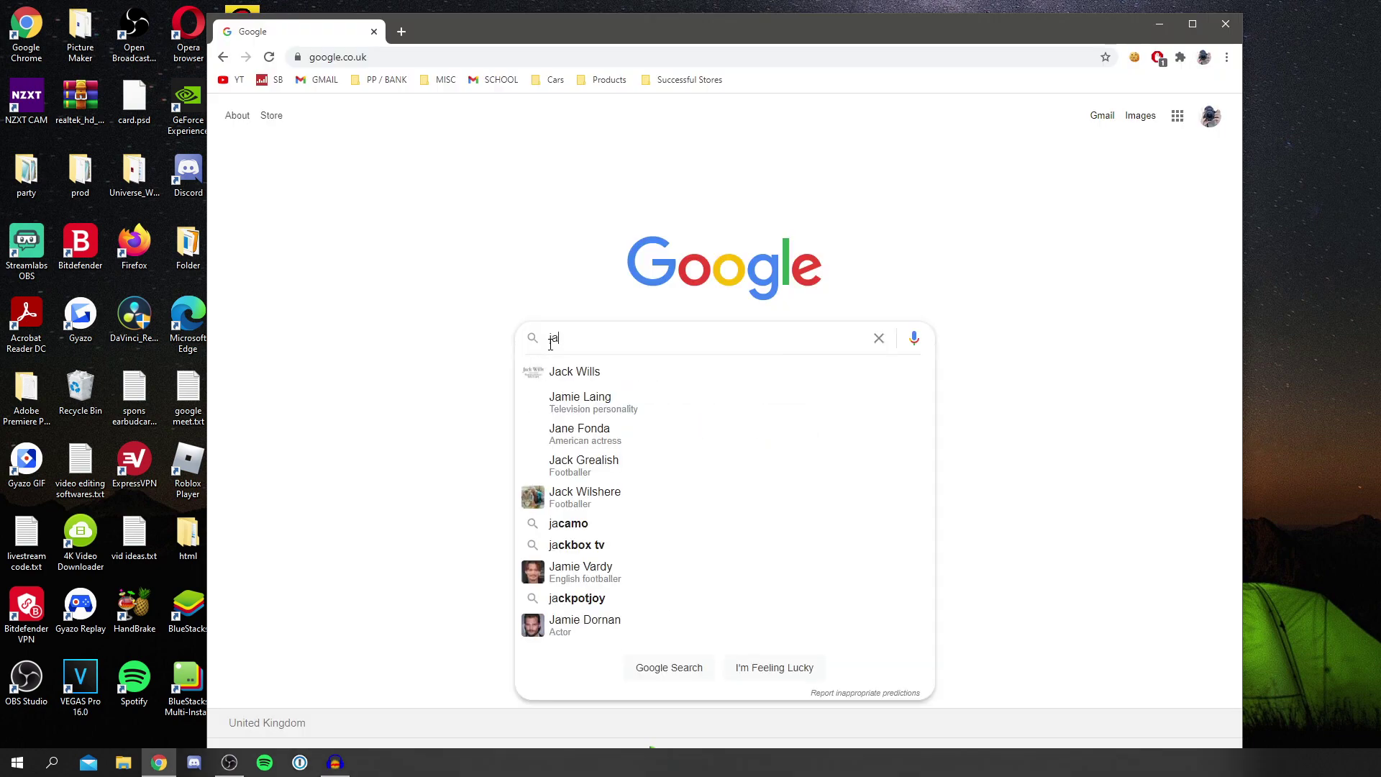
pyautogui.press('Return')
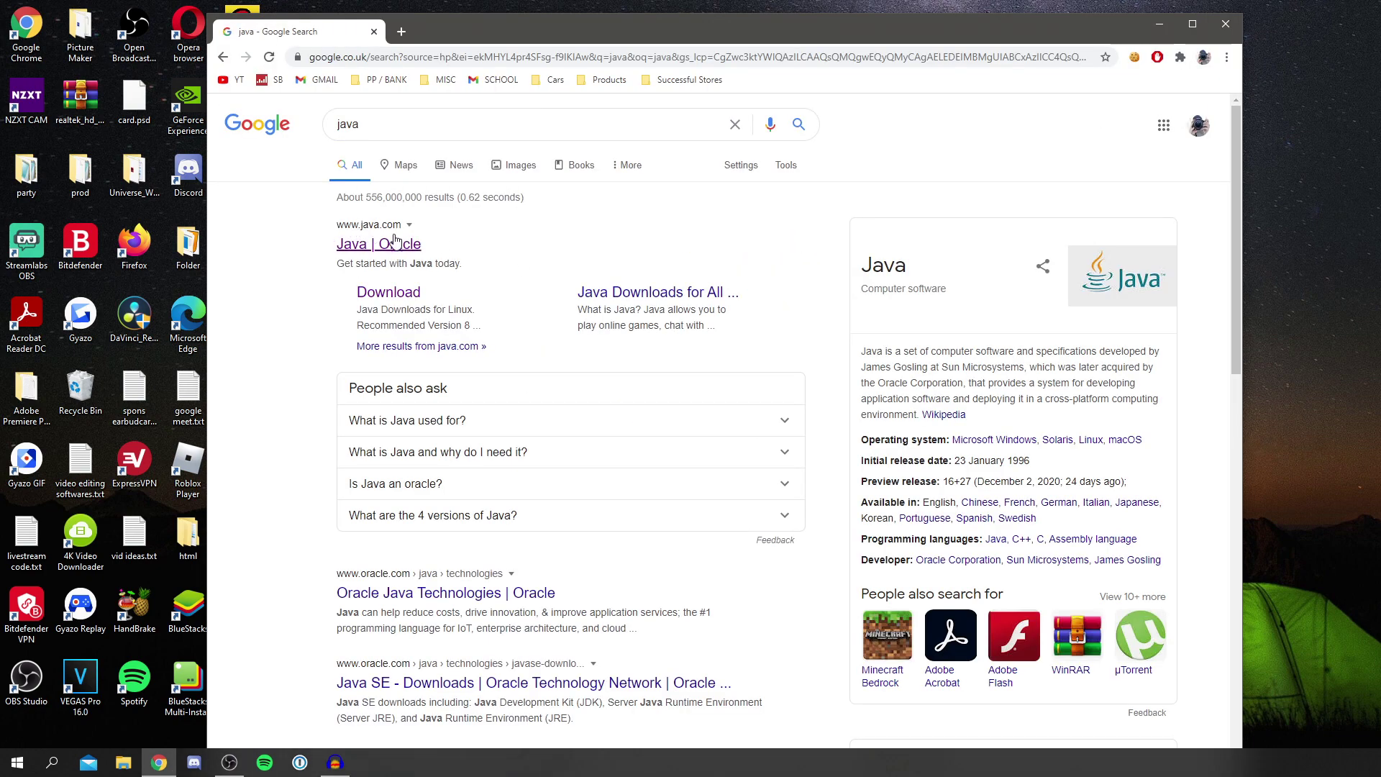
pyautogui.click(361, 248)
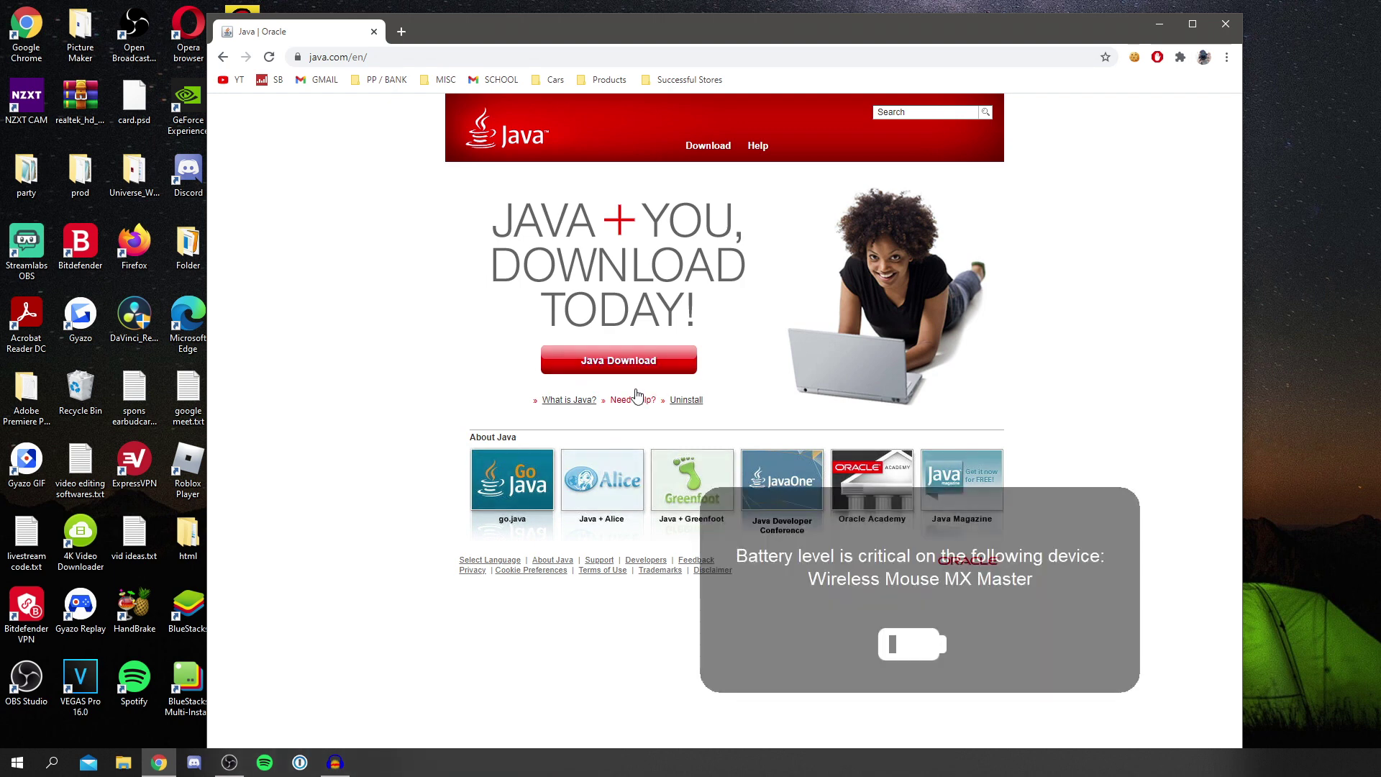
pyautogui.moveTo(1036, 33); pyautogui.dragTo(991, 464)
pyautogui.click(620, 320)
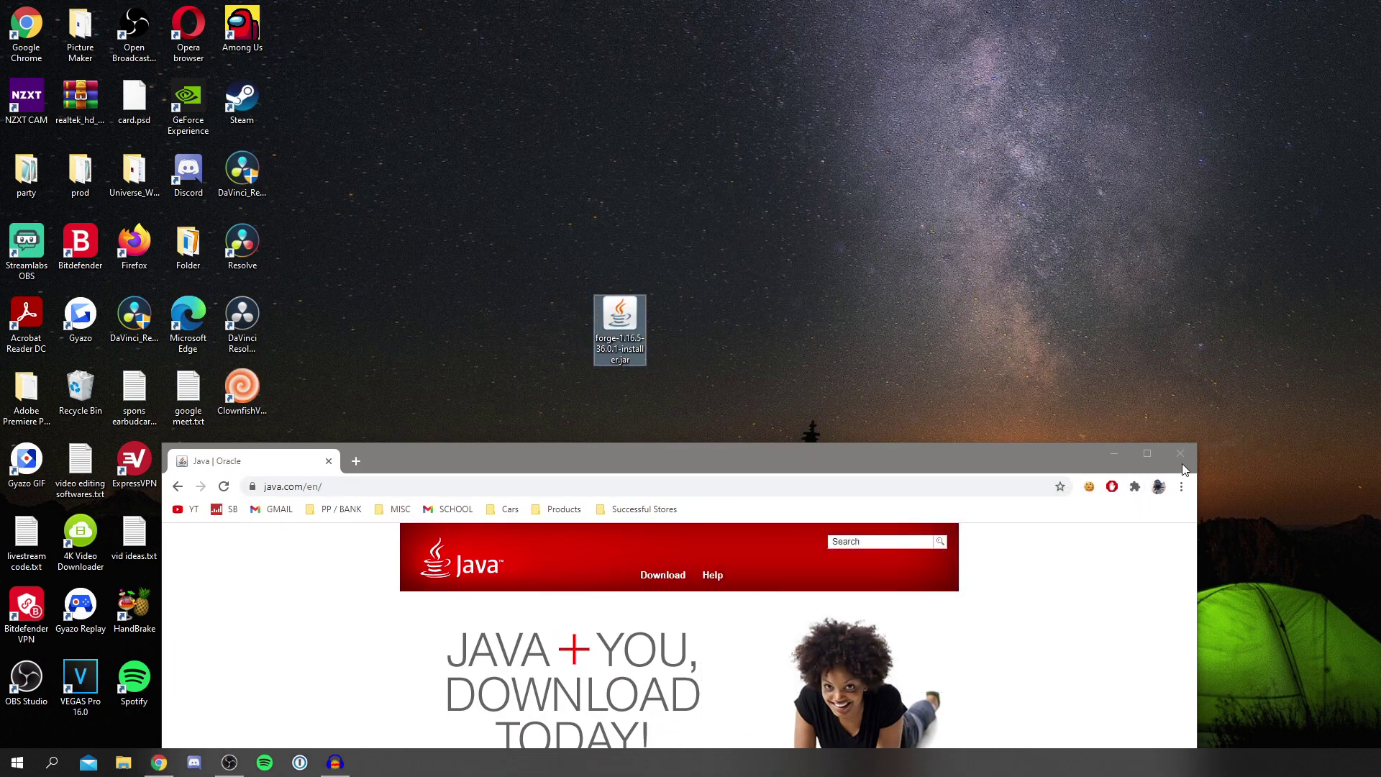
pyautogui.click(1180, 455)
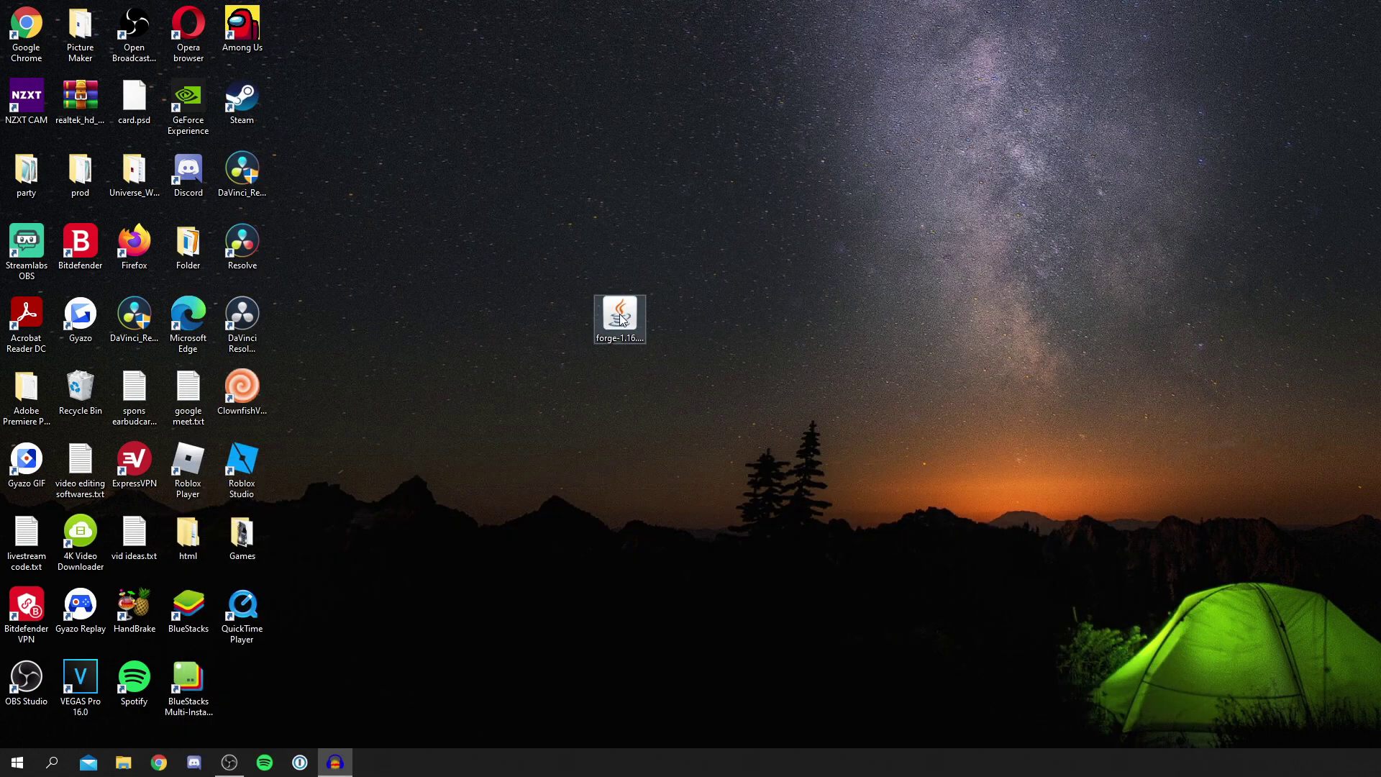
# Run the Forge installer from the desktop with Install client and the .minecraft folder, and close it once finished
pyautogui.click(625, 322)
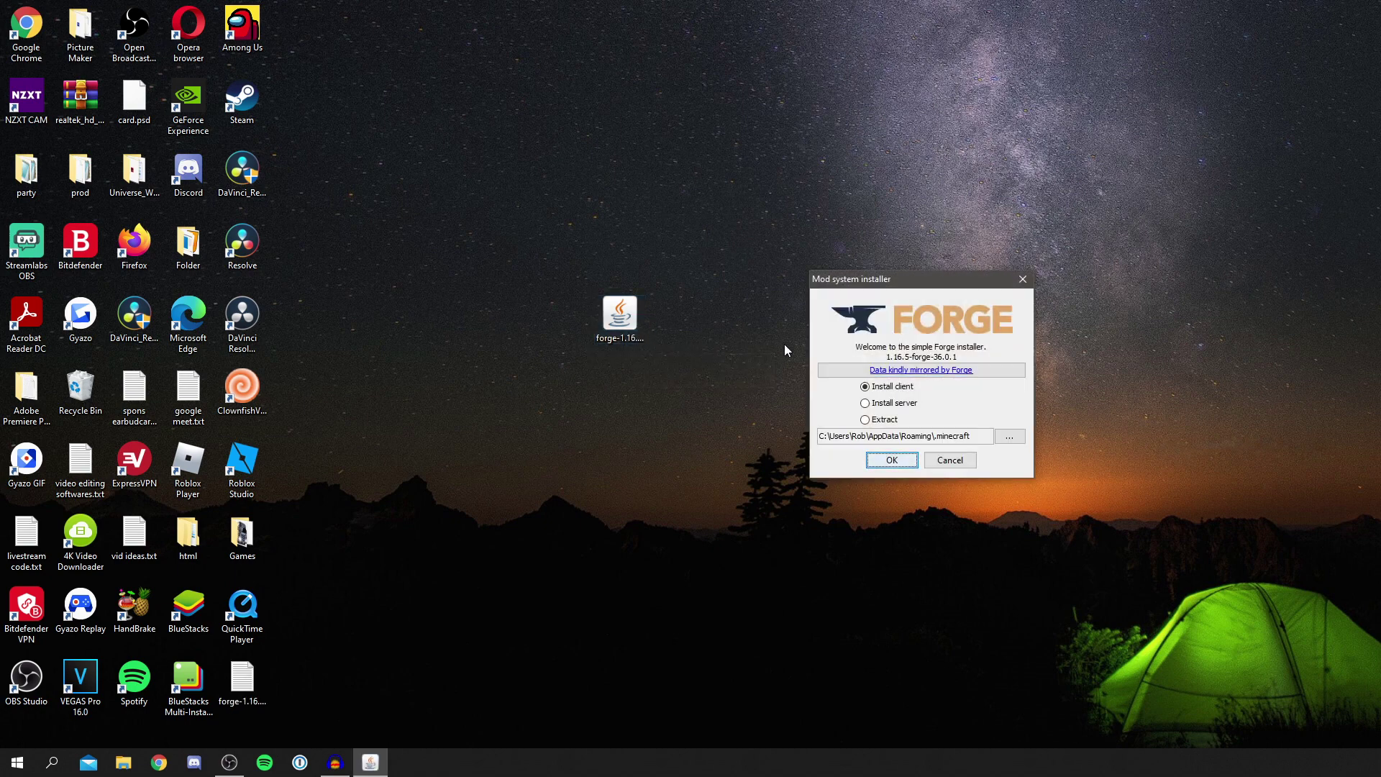
pyautogui.moveTo(889, 289); pyautogui.dragTo(779, 272)
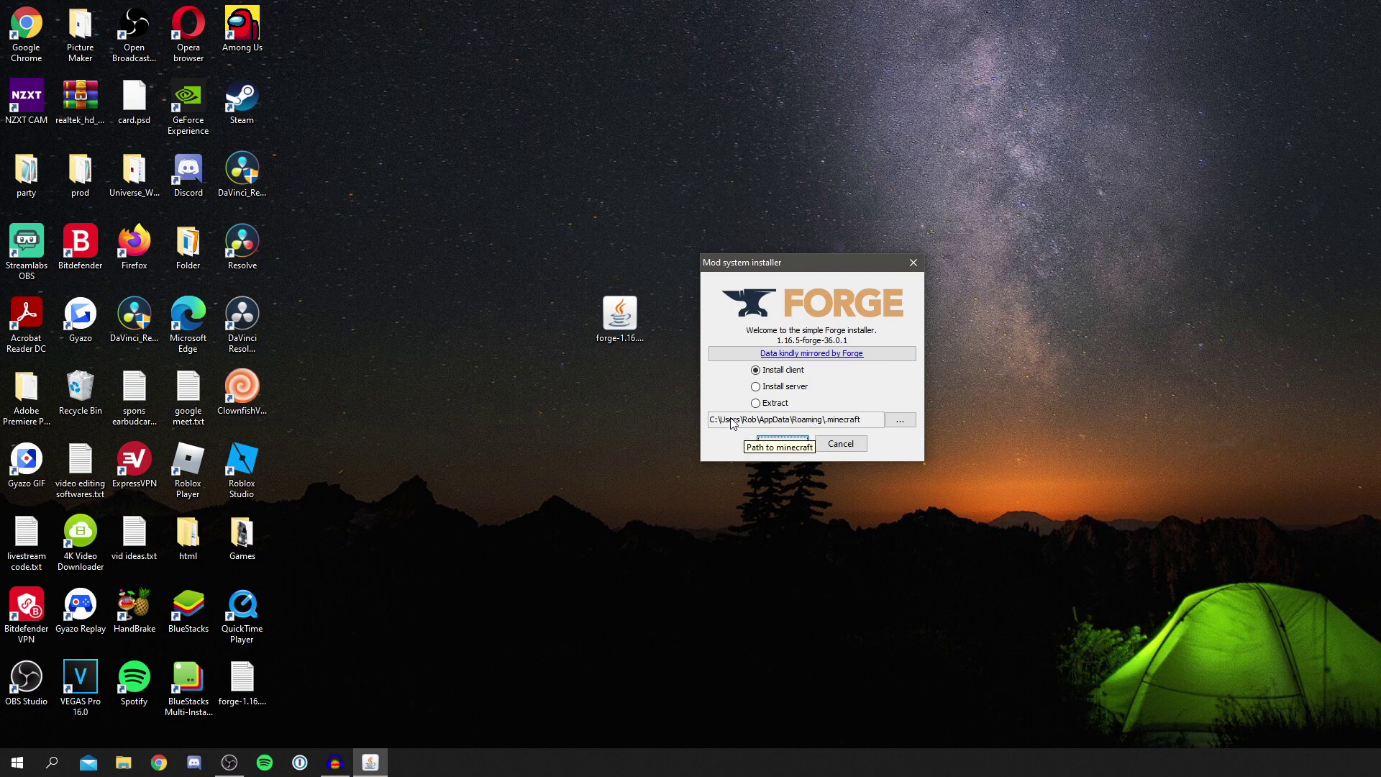
pyautogui.click(782, 441)
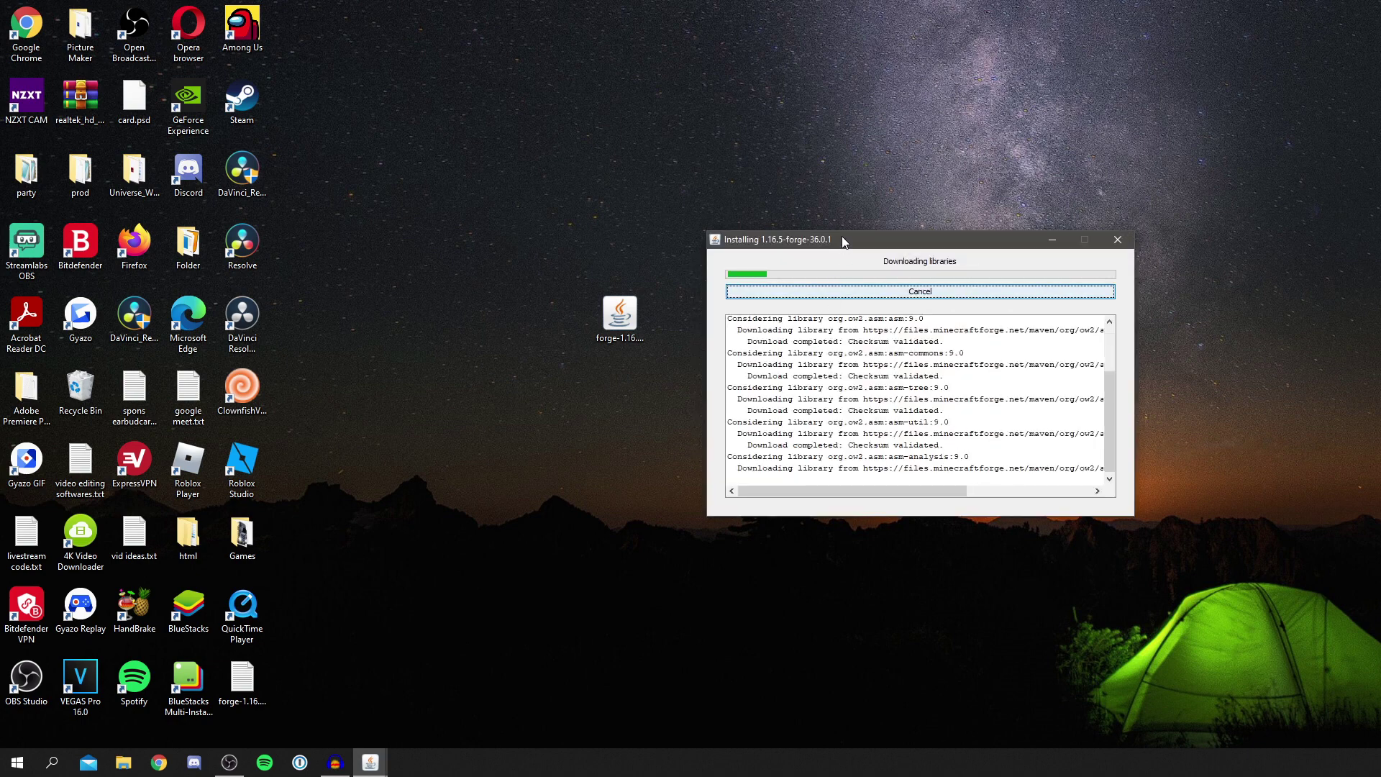
pyautogui.moveTo(841, 236); pyautogui.dragTo(748, 230)
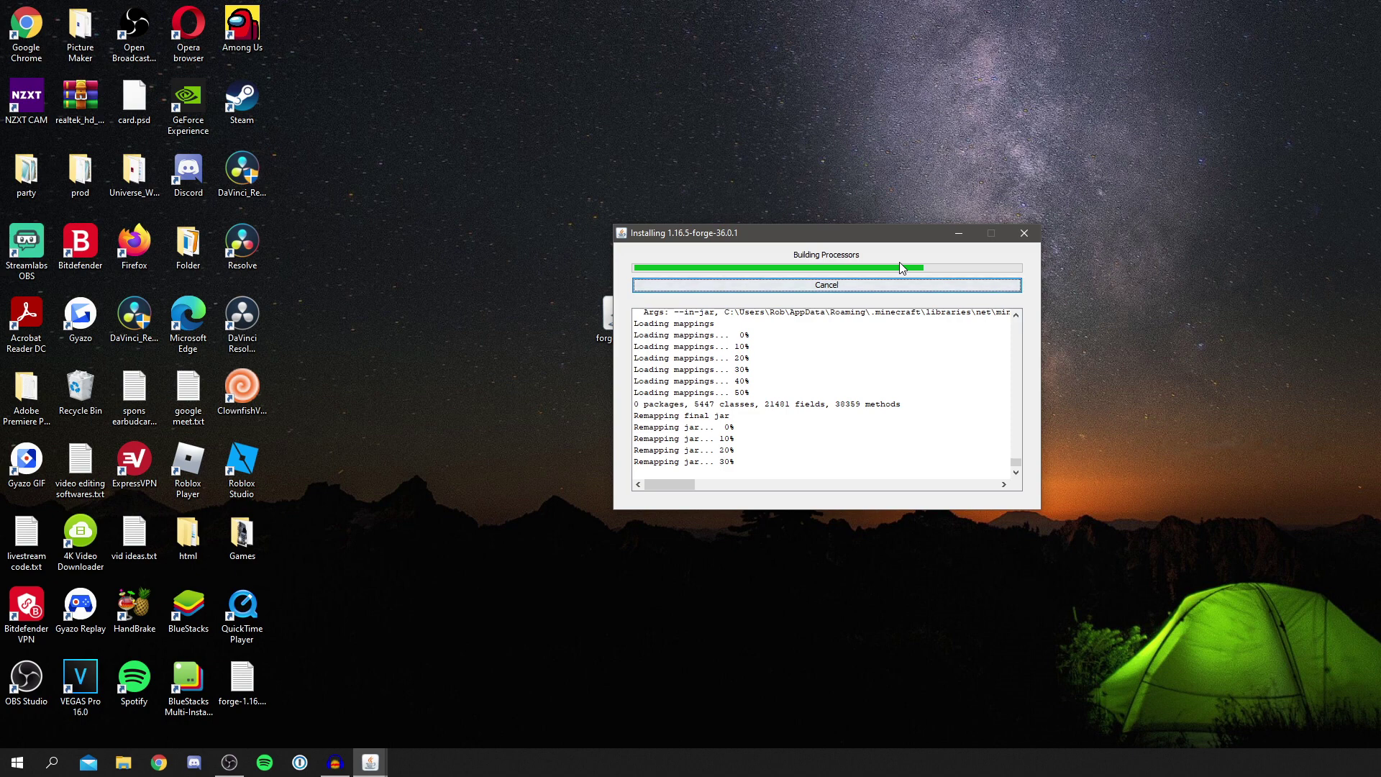
pyautogui.click(834, 219)
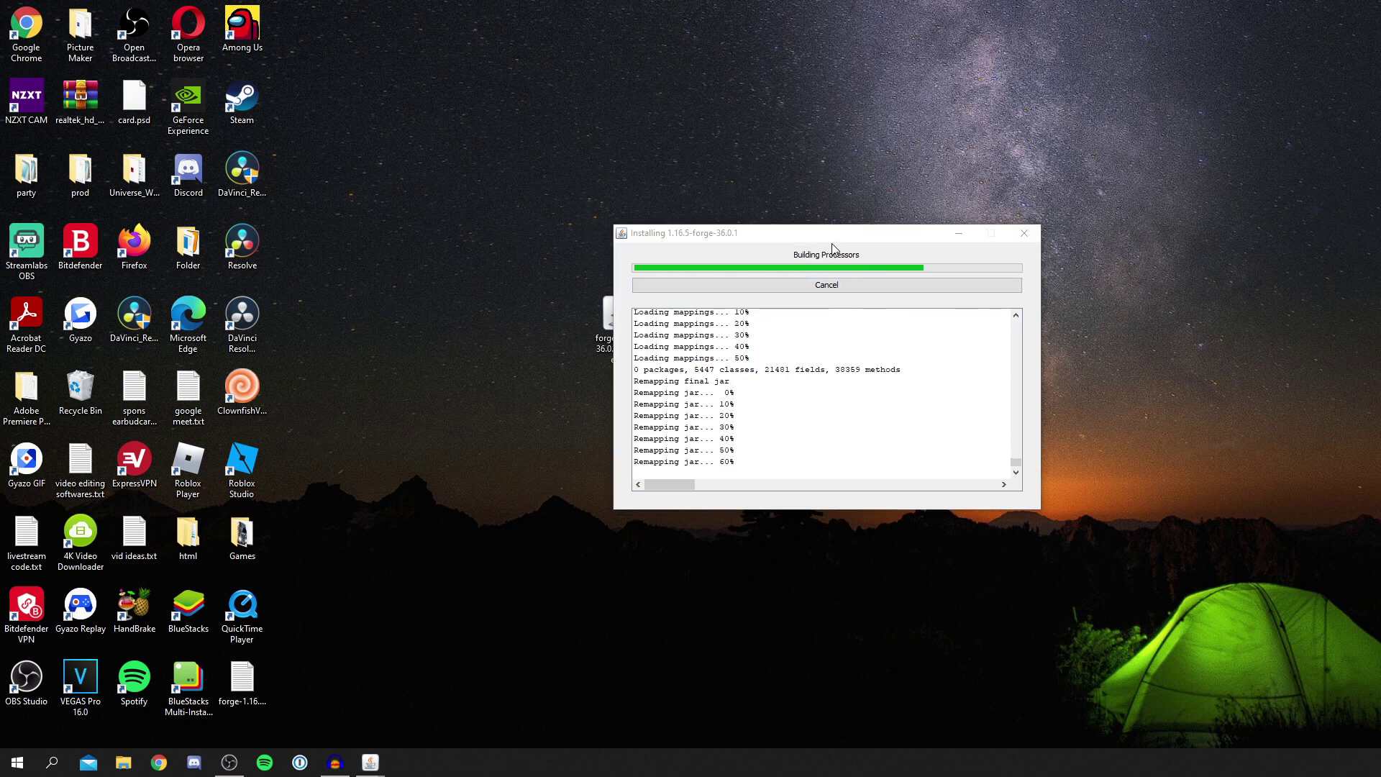
pyautogui.moveTo(833, 248)
pyautogui.mouseDown()
pyautogui.moveTo(849, 387)
pyautogui.moveTo(806, 247)
pyautogui.moveTo(836, 248)
pyautogui.mouseUp()
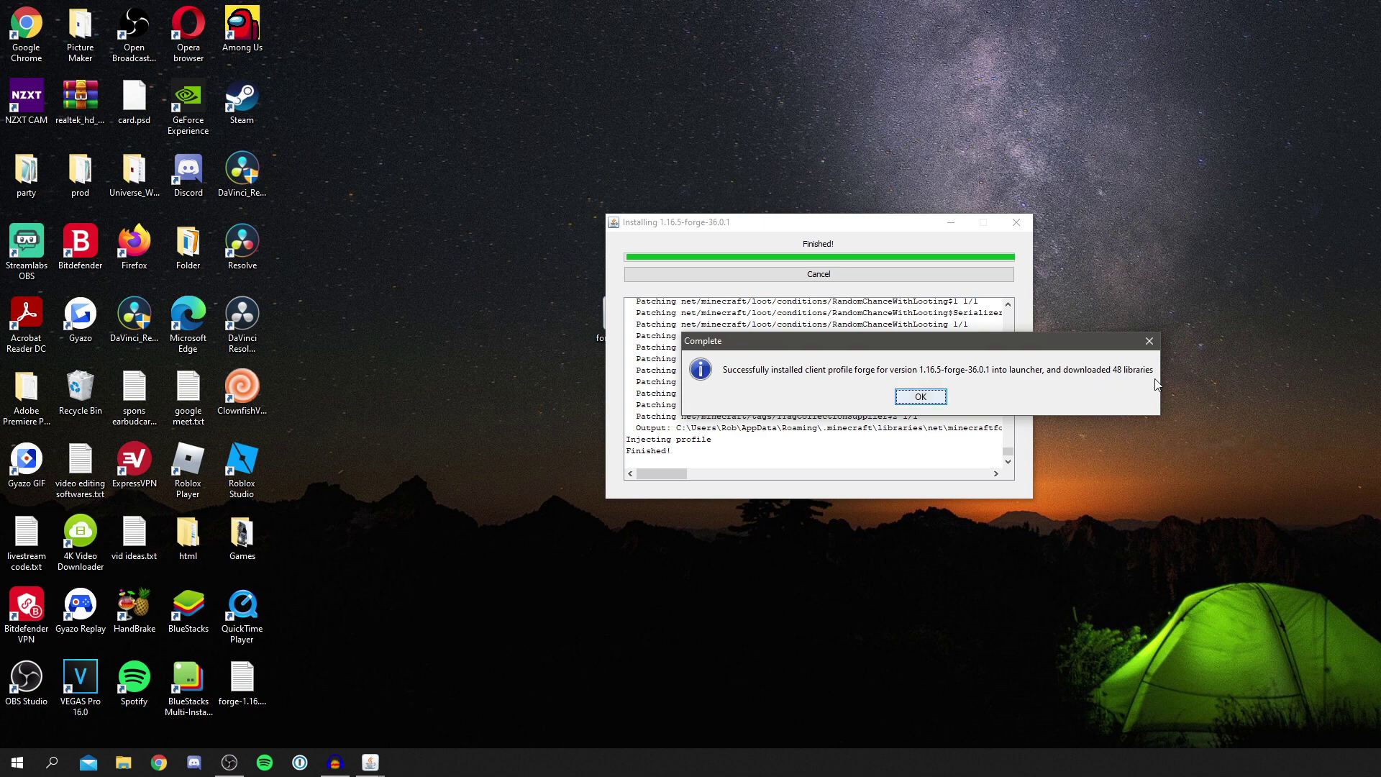
pyautogui.click(929, 397)
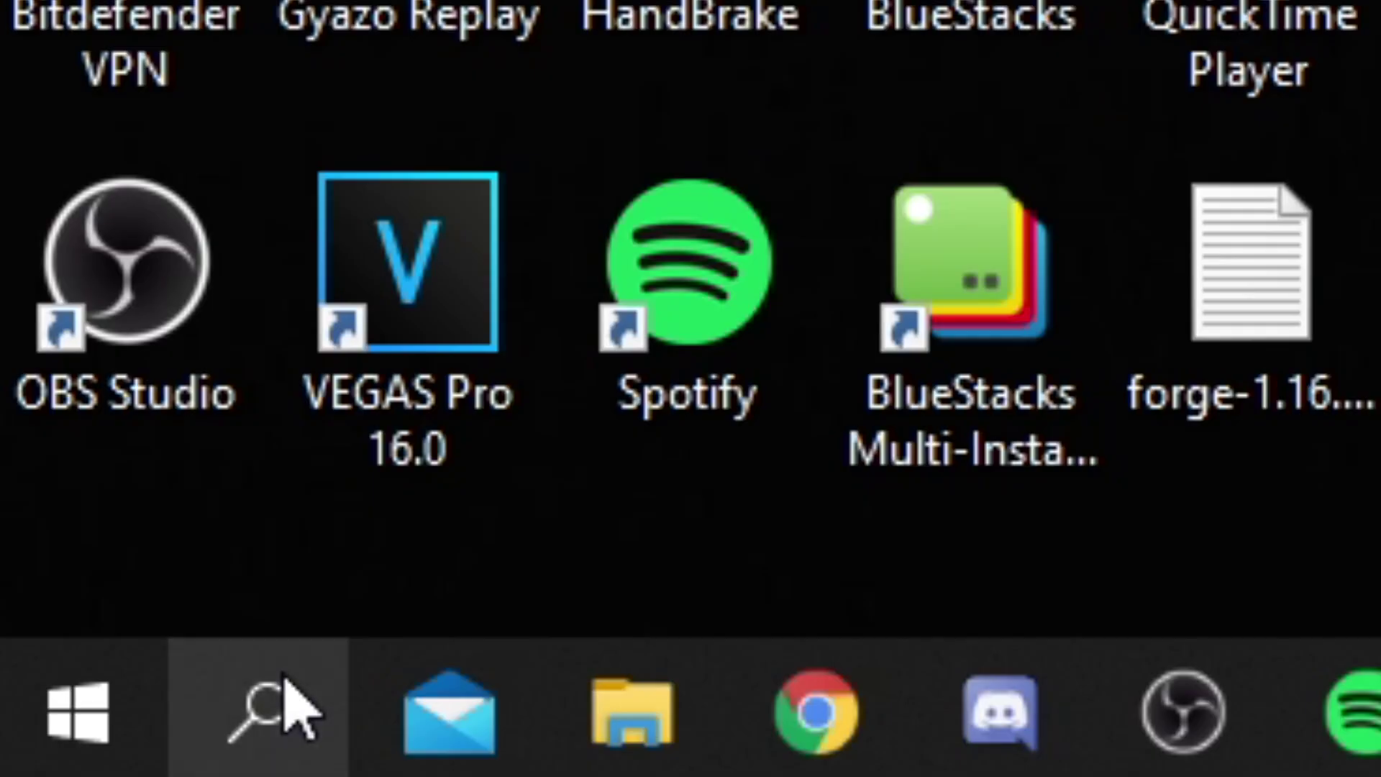
# Search Windows for "mine", open the Minecraft Launcher and shift its window slightly on the desktop
pyautogui.click(57, 756)
pyautogui.write('mine')
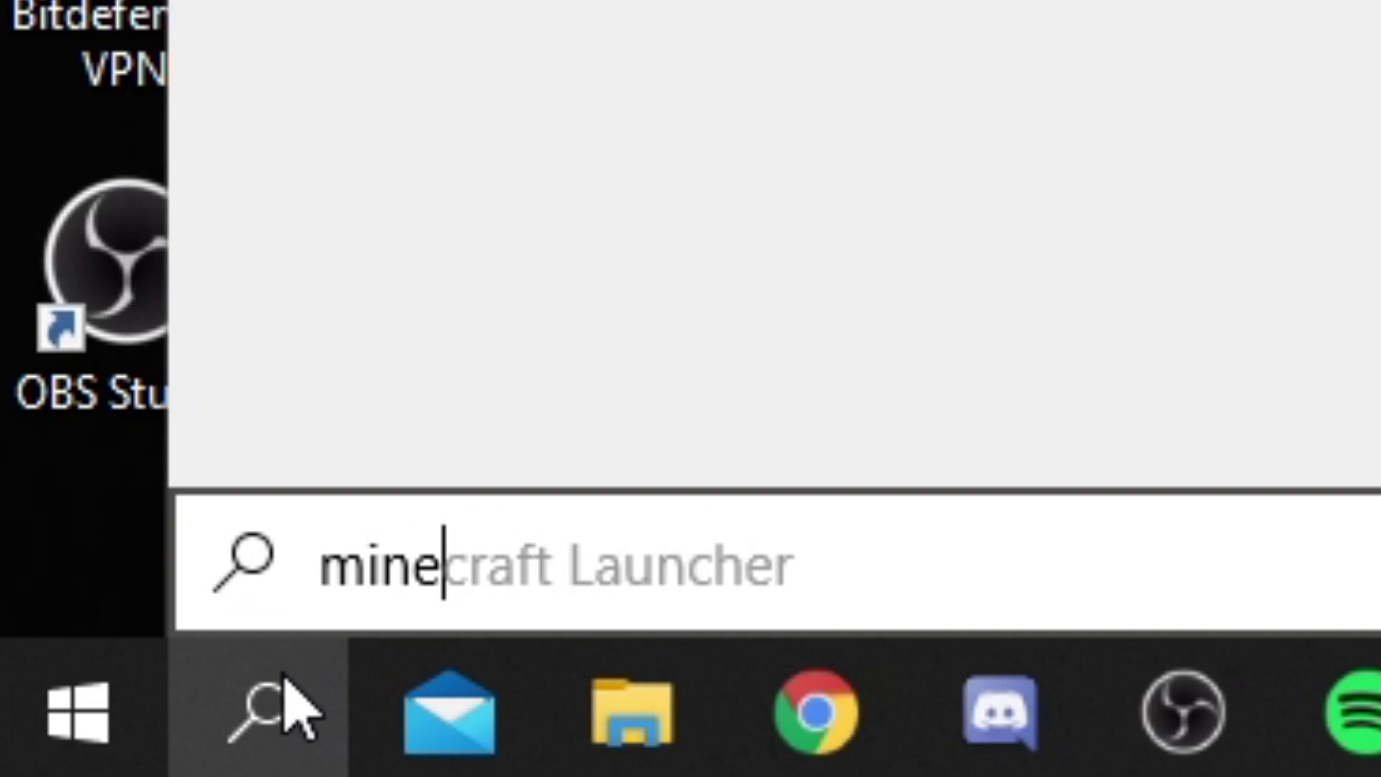
pyautogui.press('Return')
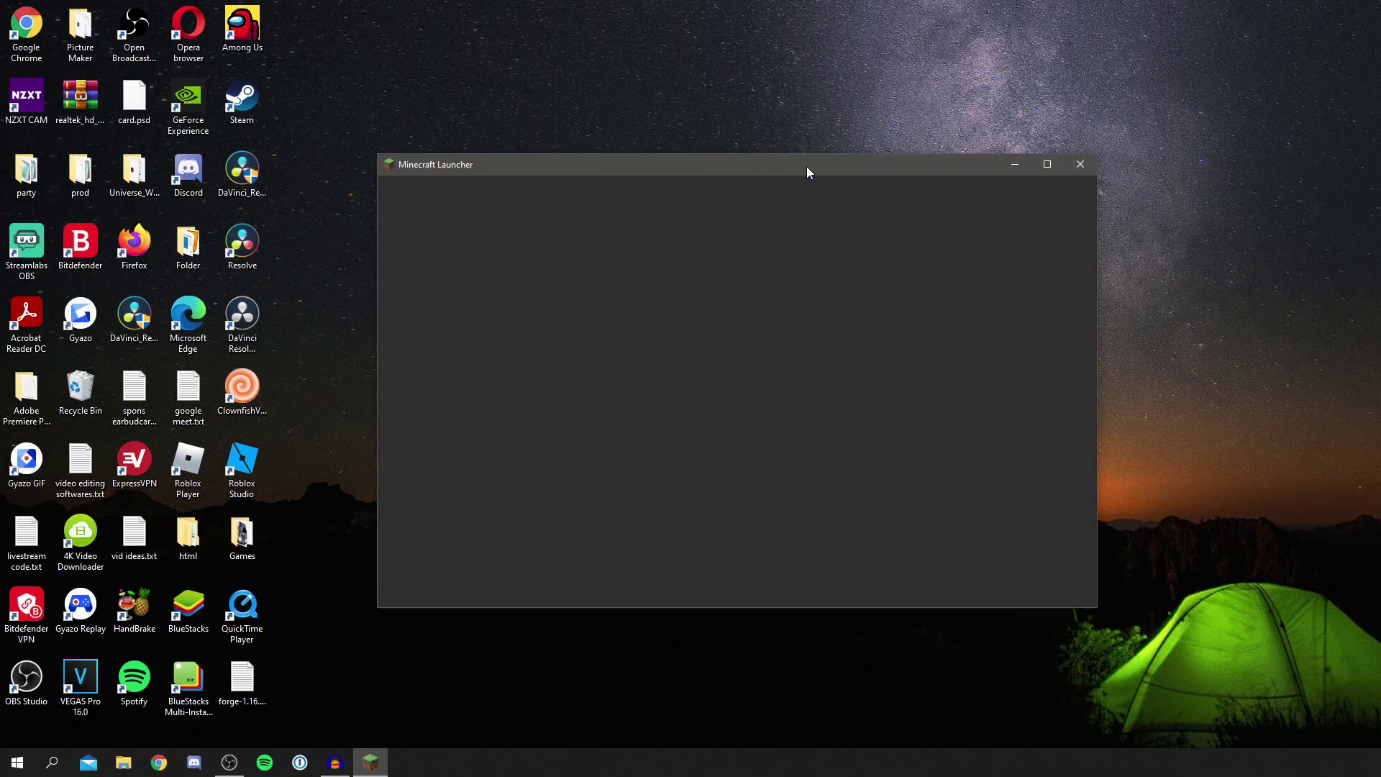
pyautogui.moveTo(806, 166); pyautogui.dragTo(830, 163)
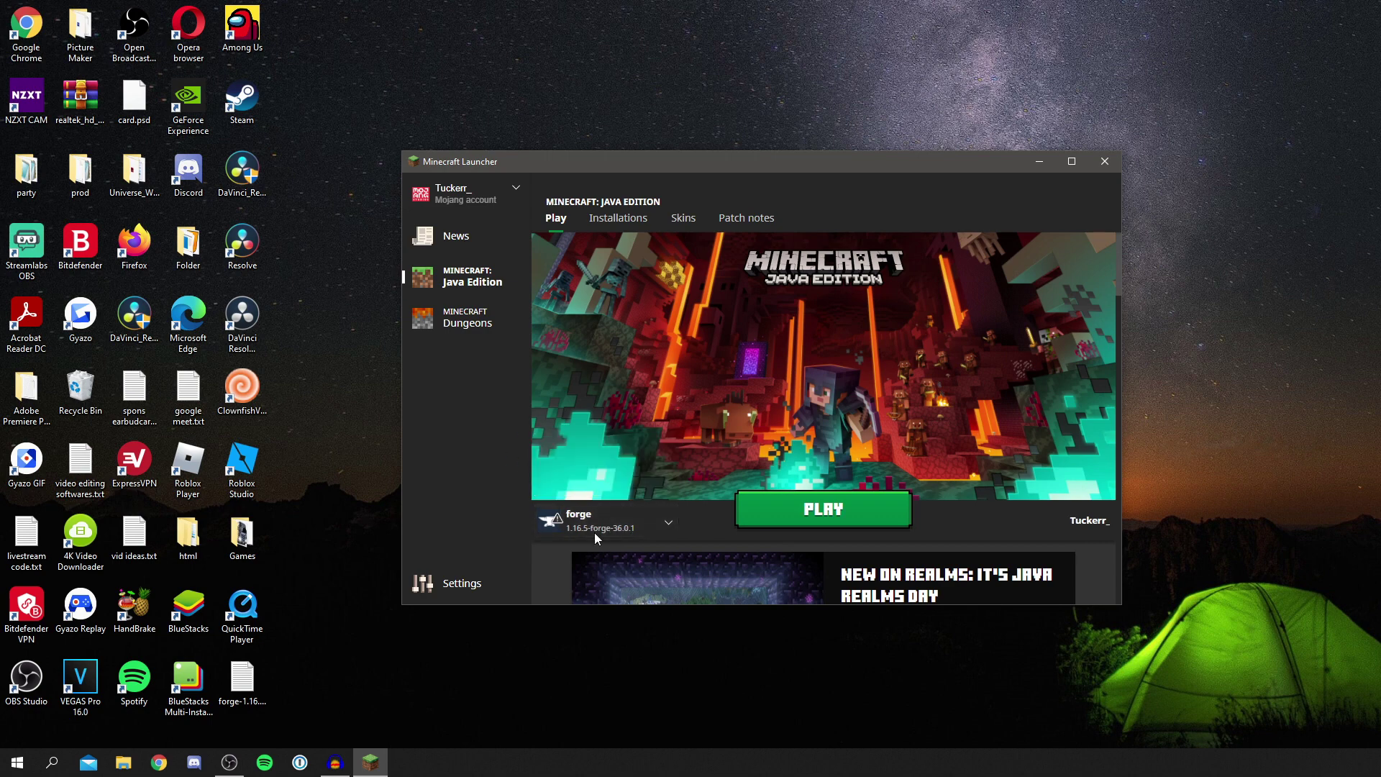
# Create a new Java Edition installation named "Forge Tutorial" using version release 1.16.5-forge-36.0.1
pyautogui.click(616, 220)
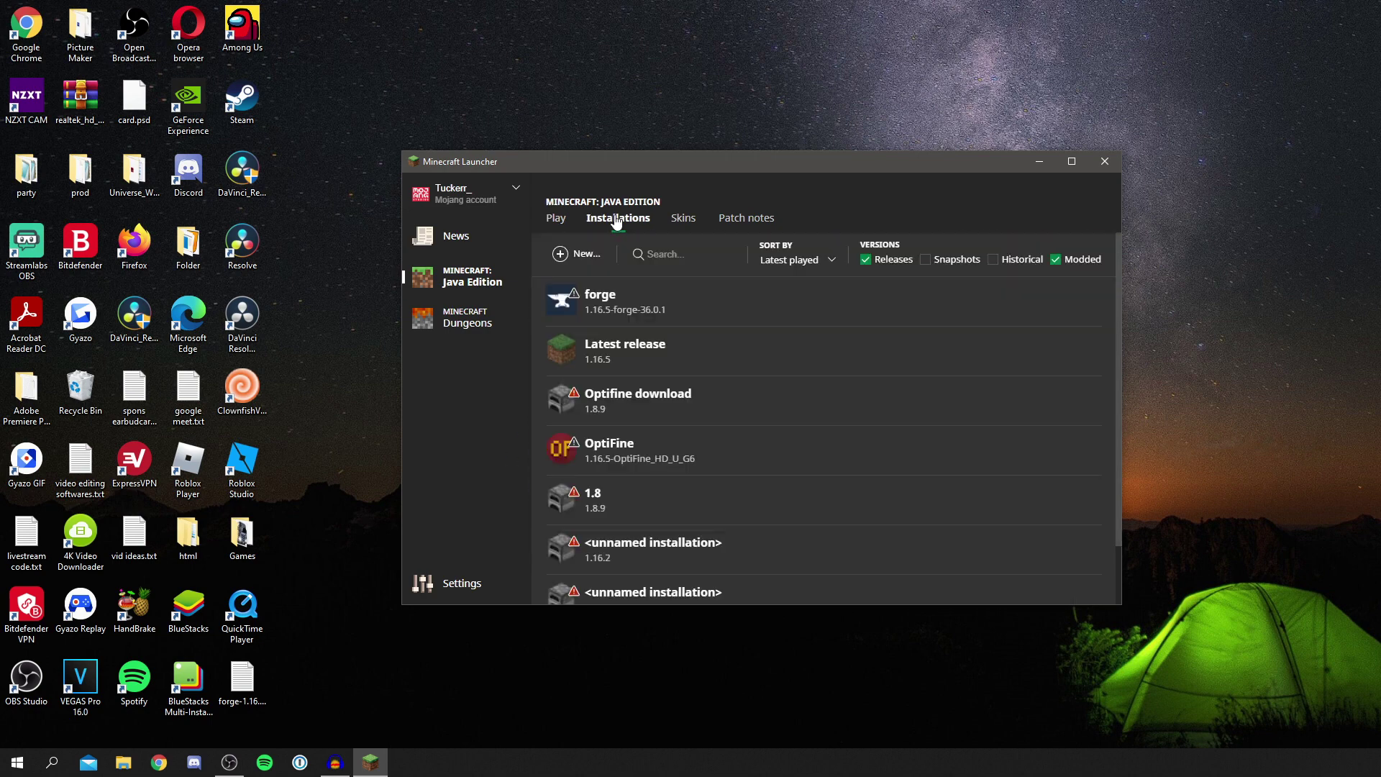
pyautogui.click(570, 254)
pyautogui.click(762, 314)
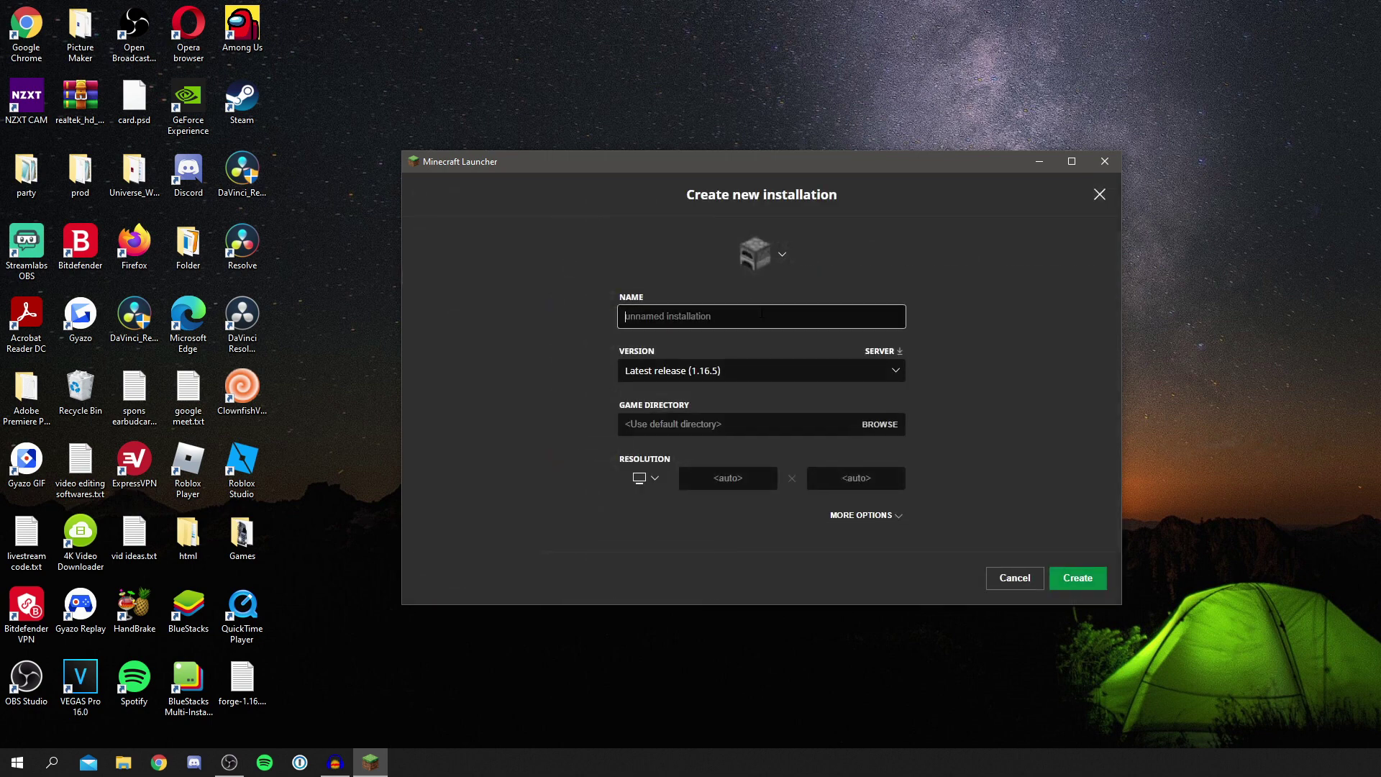
pyautogui.write('Forge Tutorial')
pyautogui.click(748, 369)
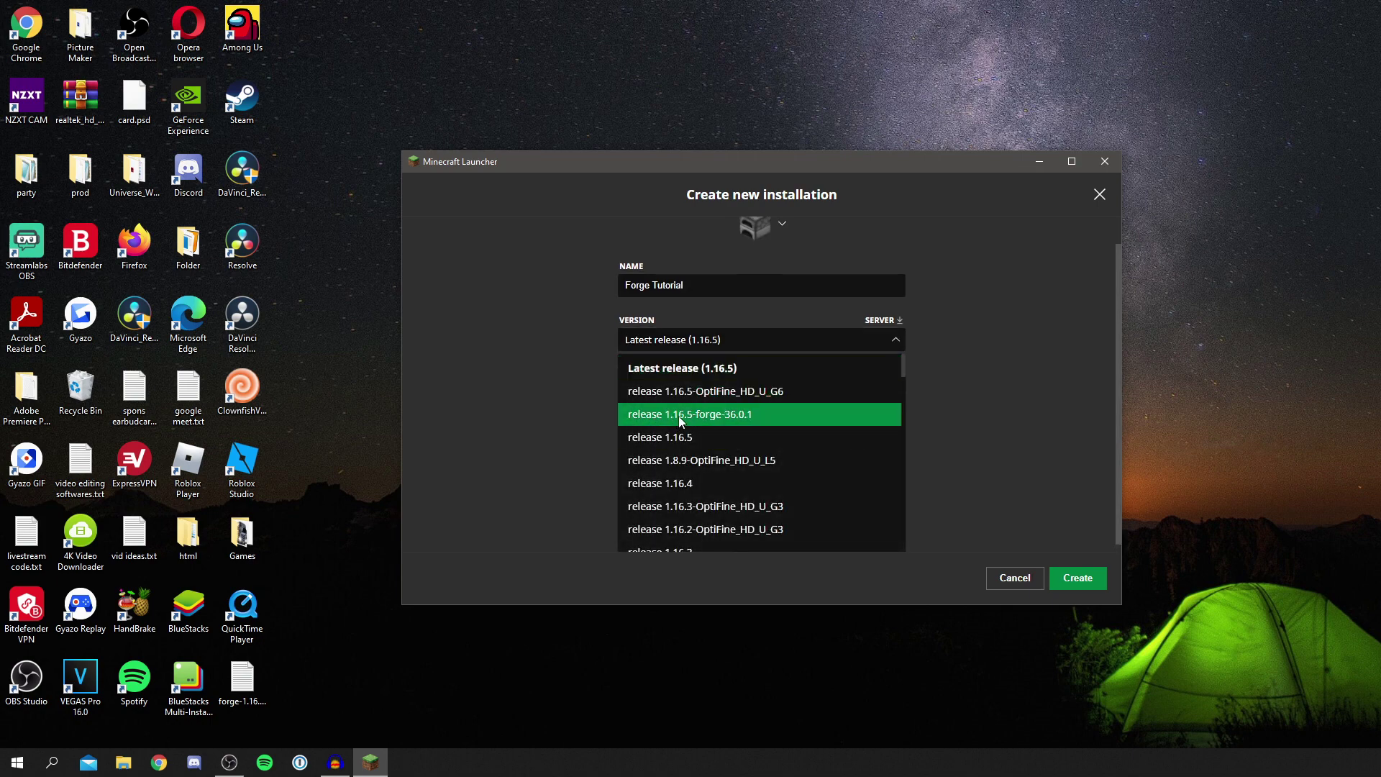
pyautogui.click(717, 413)
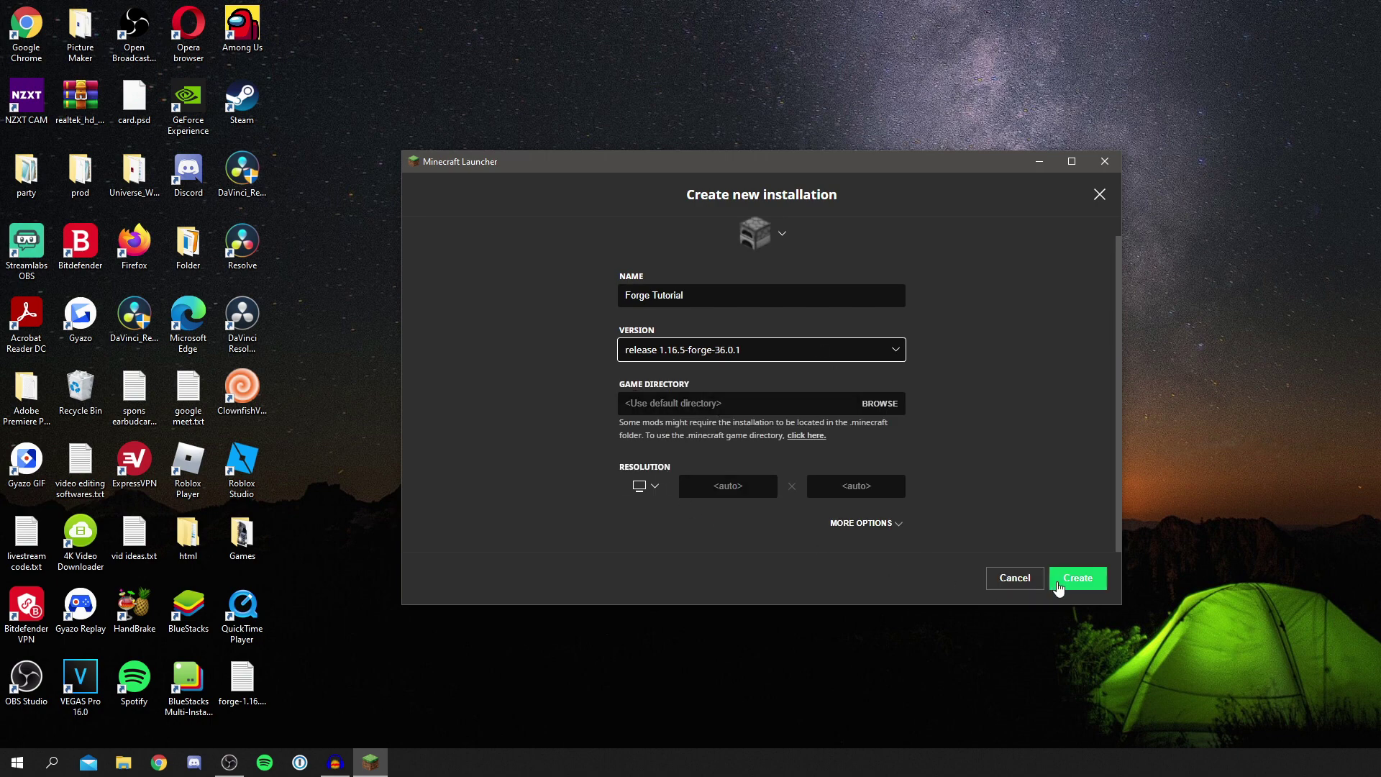
pyautogui.click(1075, 579)
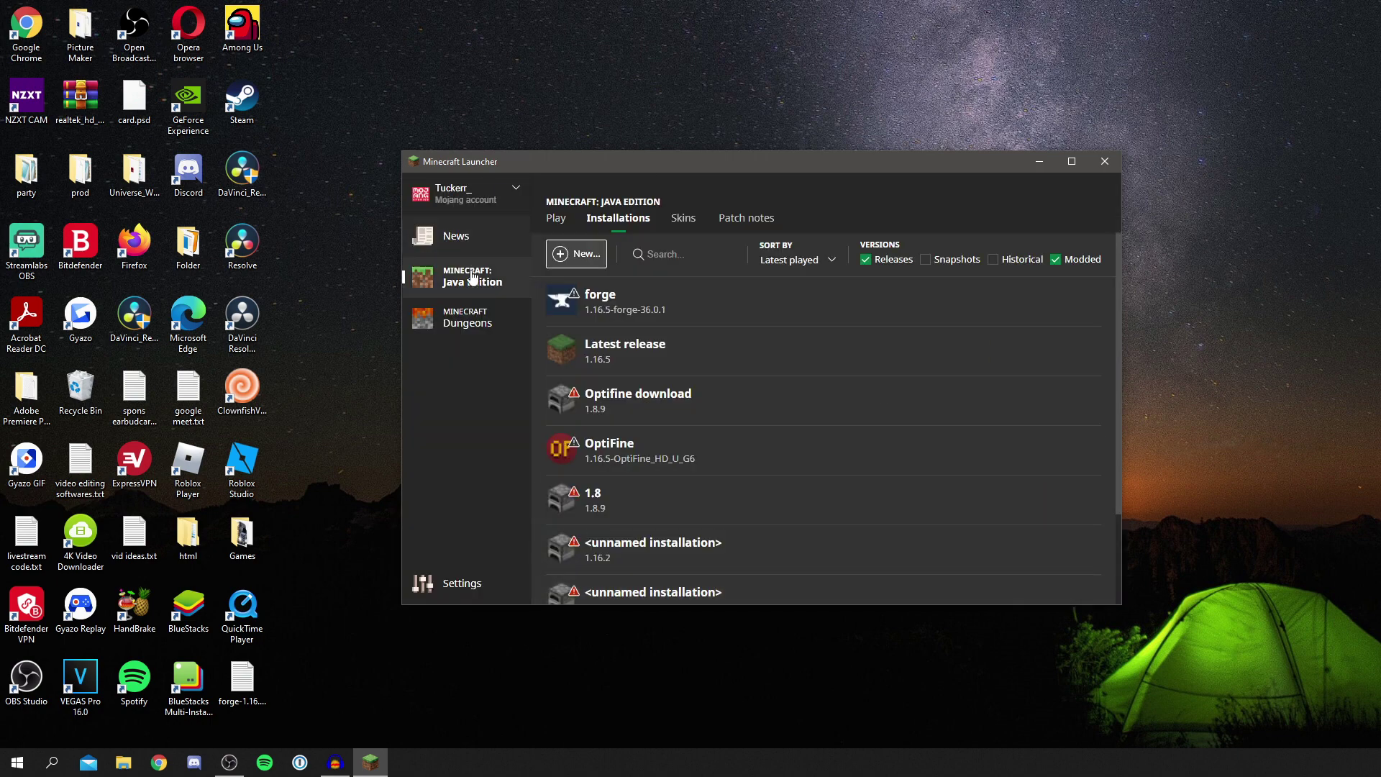
# Choose the Forge Tutorial installation as the Java Edition version to play
pyautogui.click(556, 218)
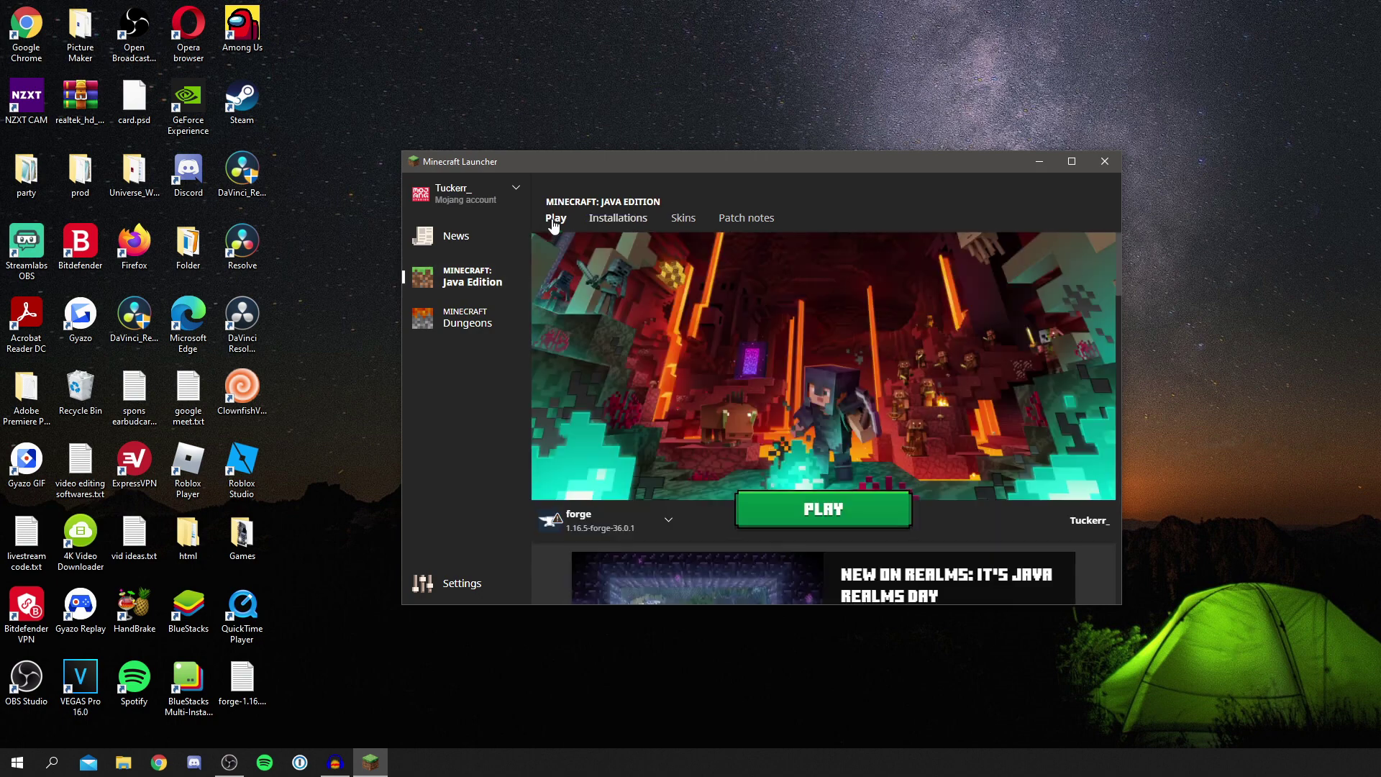
pyautogui.click(595, 516)
pyautogui.scroll(-3, 627, 431)
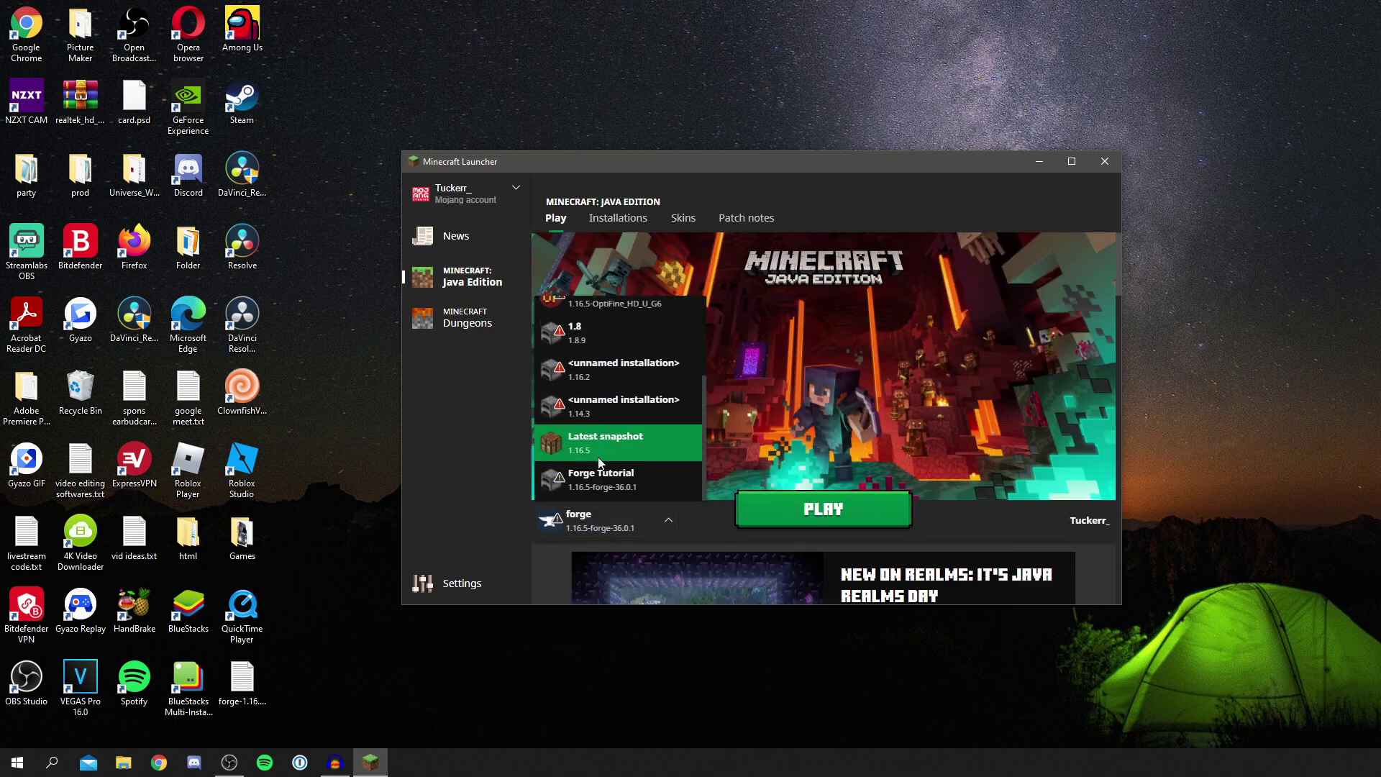
pyautogui.click(599, 479)
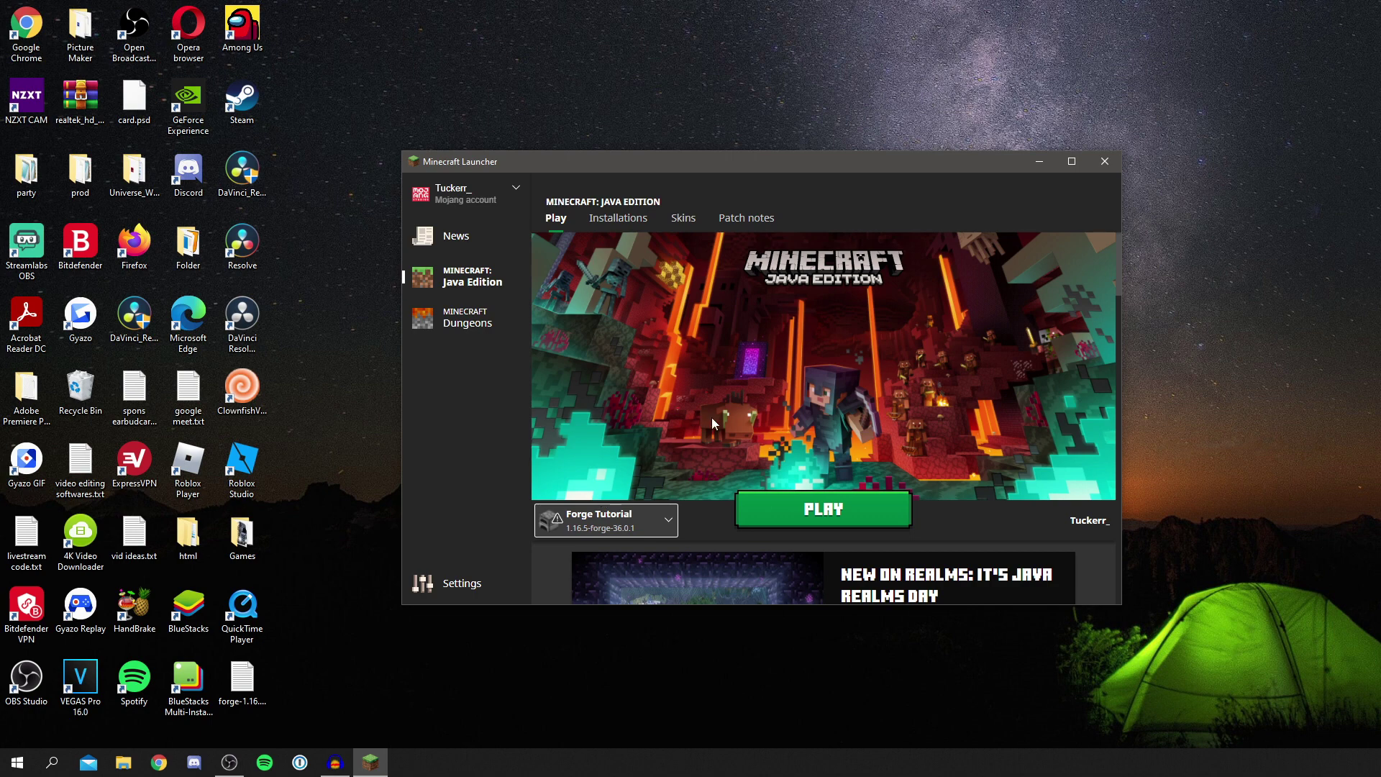
# Launch the Forge Tutorial installation, accepting the modified-game risks and turning off further warnings for this installation
pyautogui.click(837, 505)
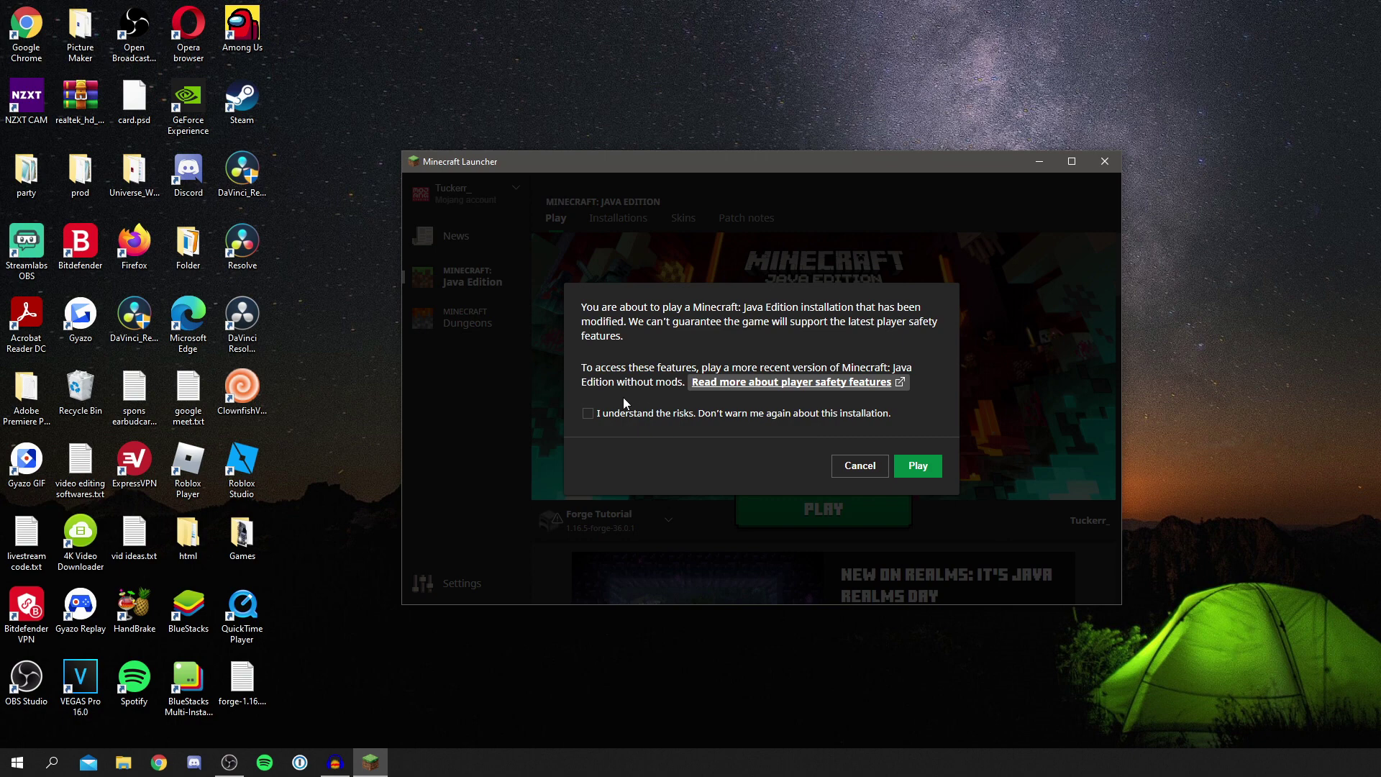
pyautogui.click(599, 413)
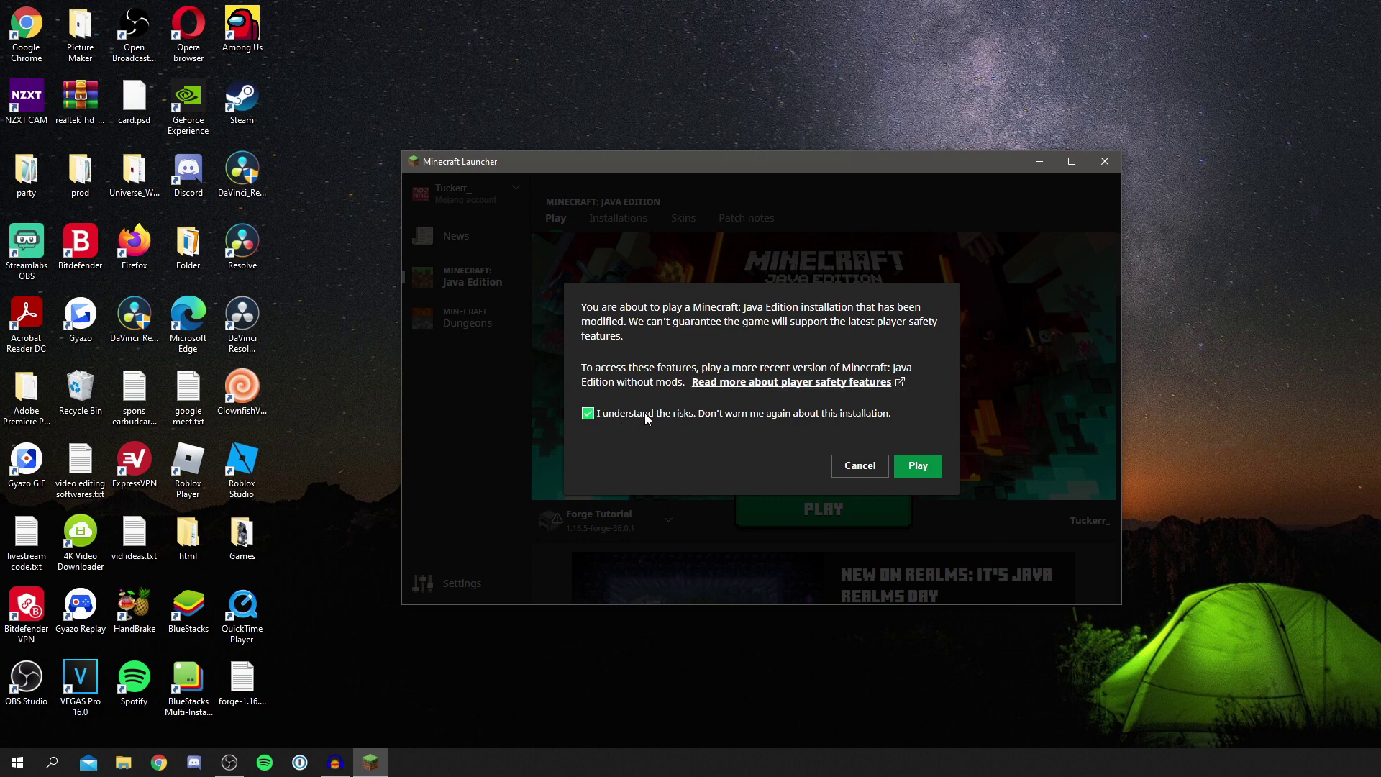
pyautogui.click(914, 466)
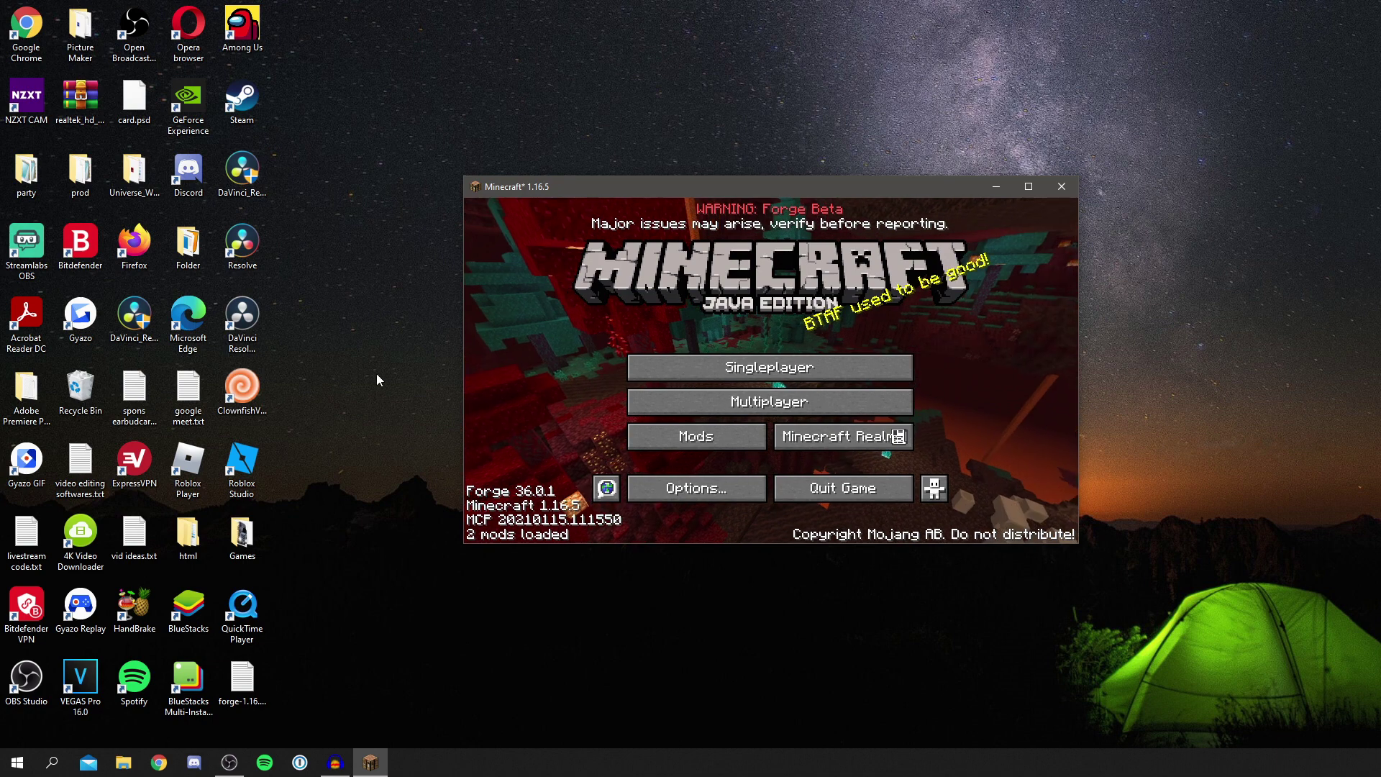
# View the installed mods list, open the mods folder to inspect its contents, and return to the title screen
pyautogui.click(656, 435)
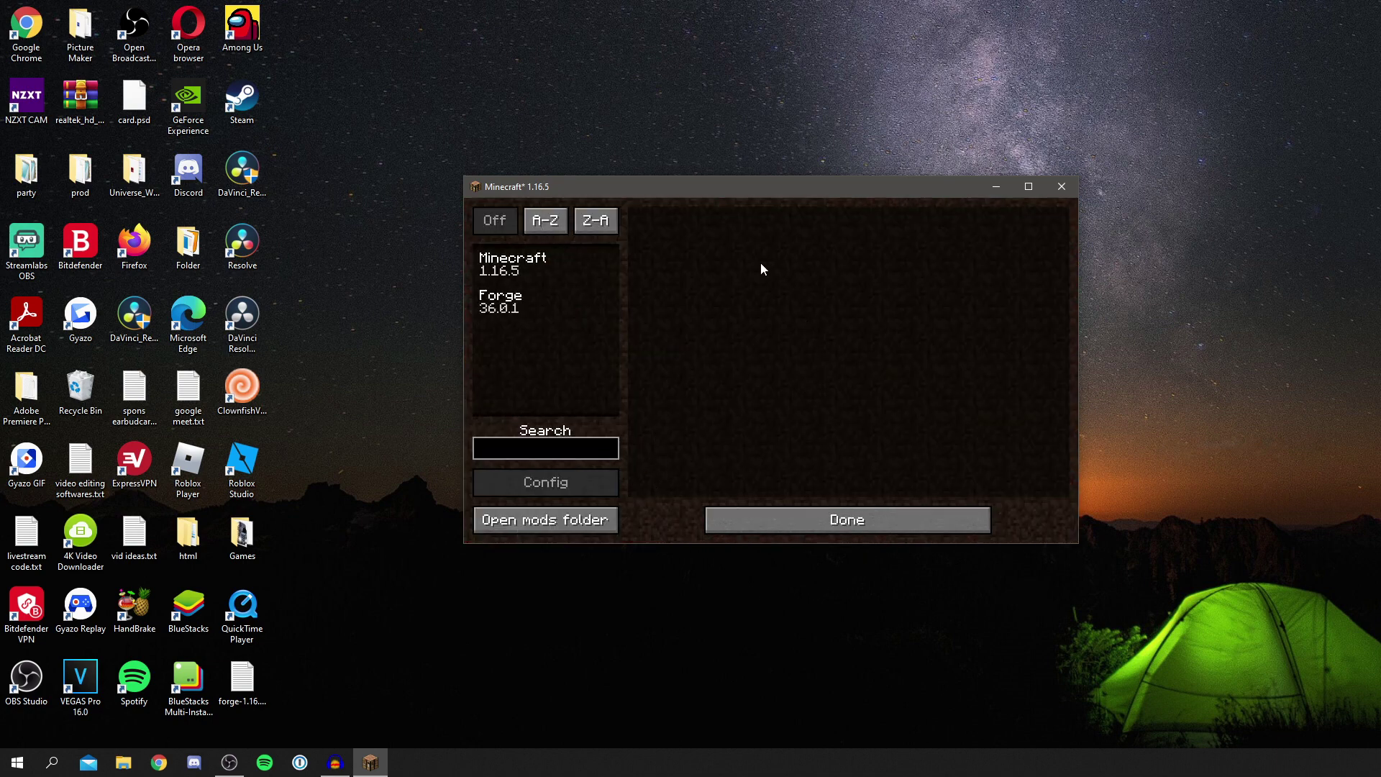
pyautogui.click(553, 526)
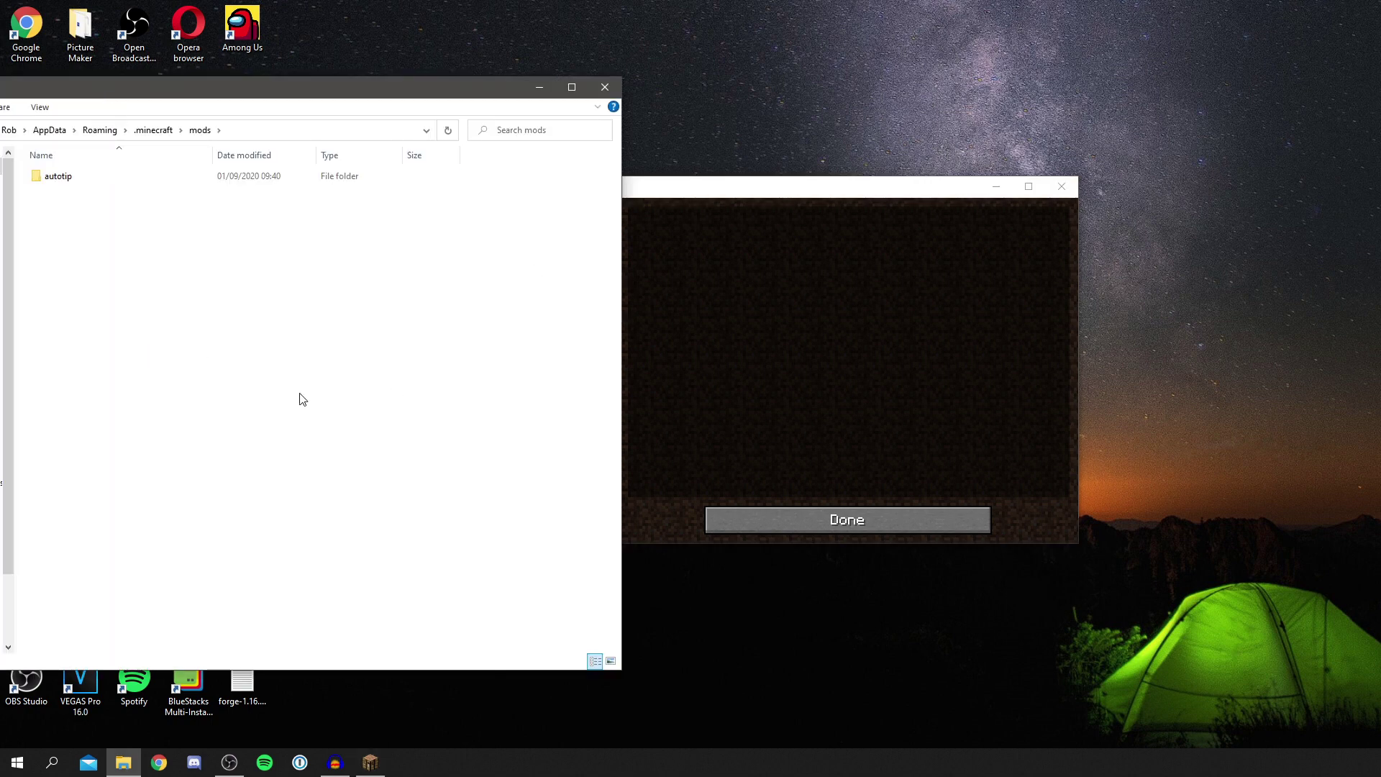
pyautogui.click(594, 88)
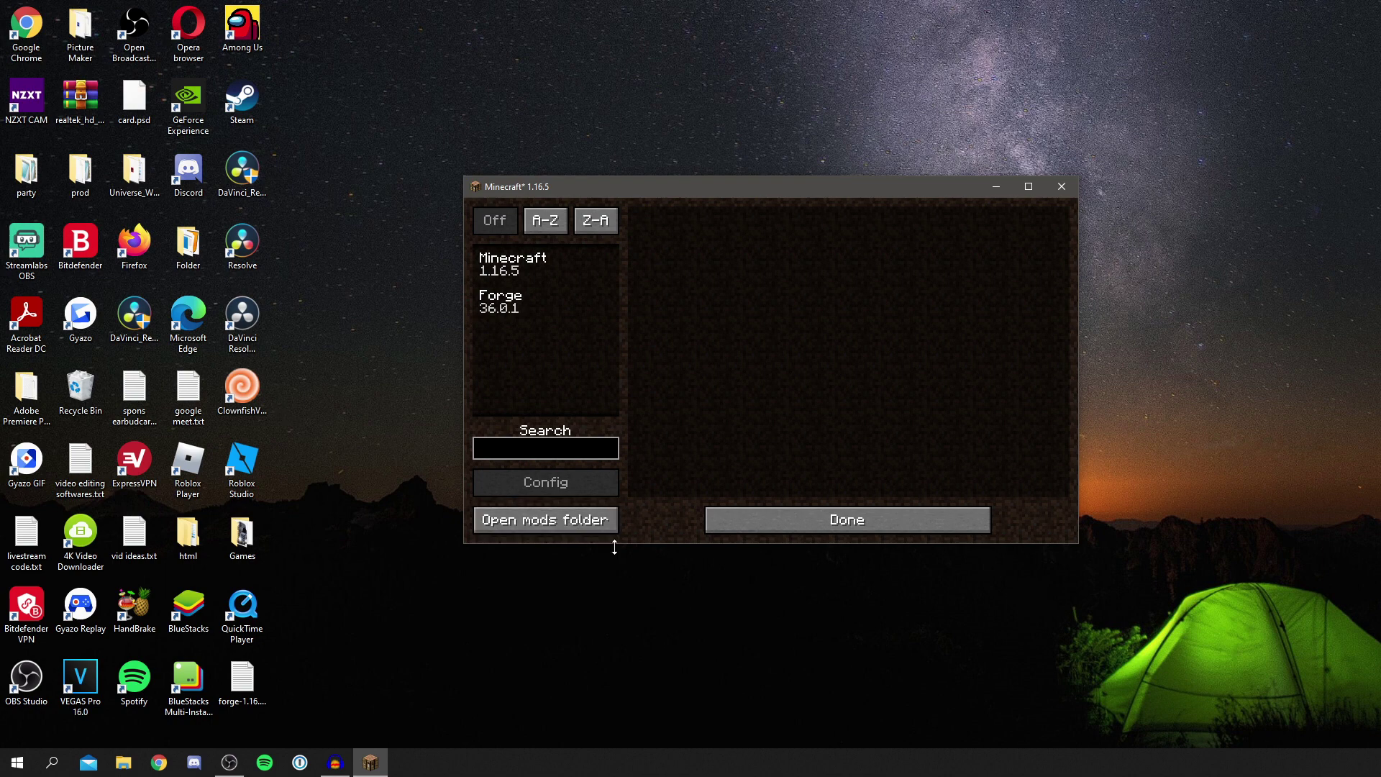
pyautogui.click(749, 525)
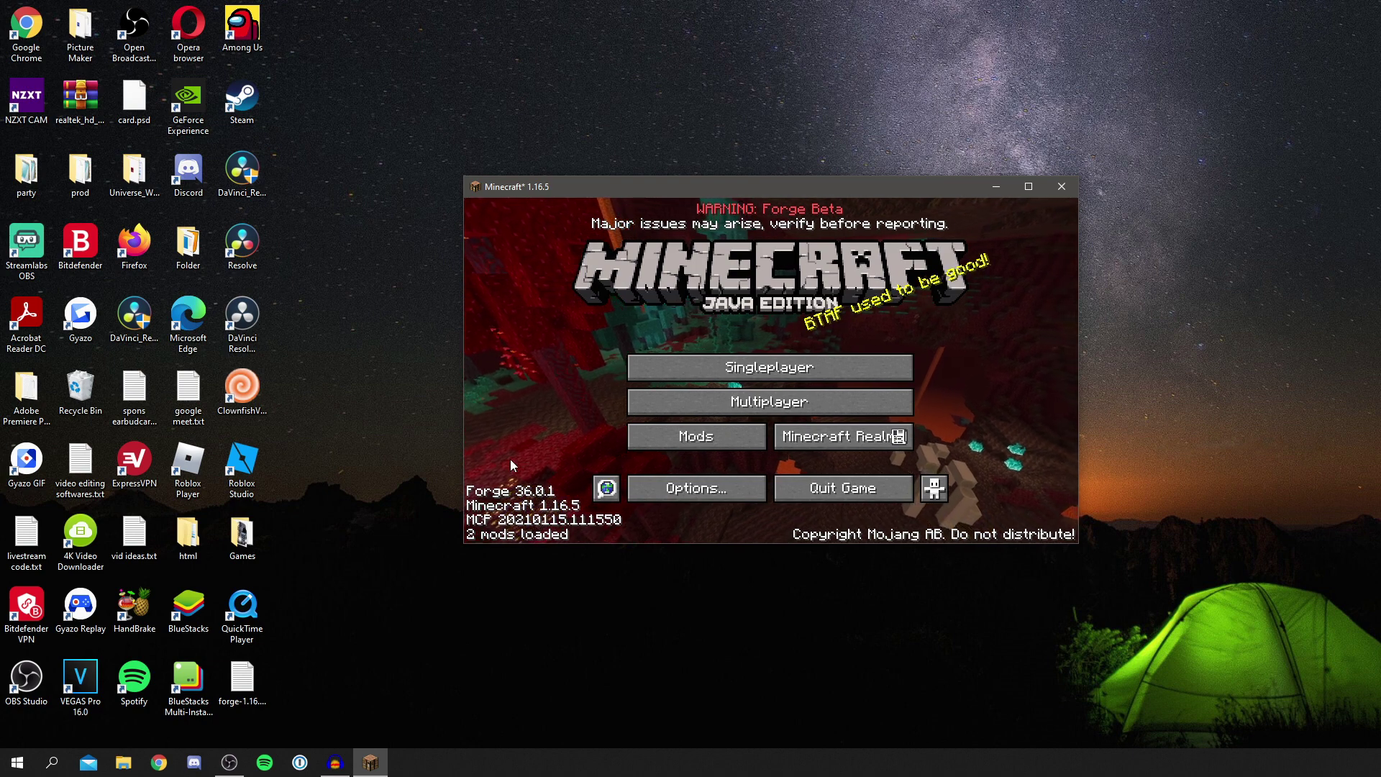
# Start setting up a new singleplayer world and look through its game rules without changing any
pyautogui.click(697, 361)
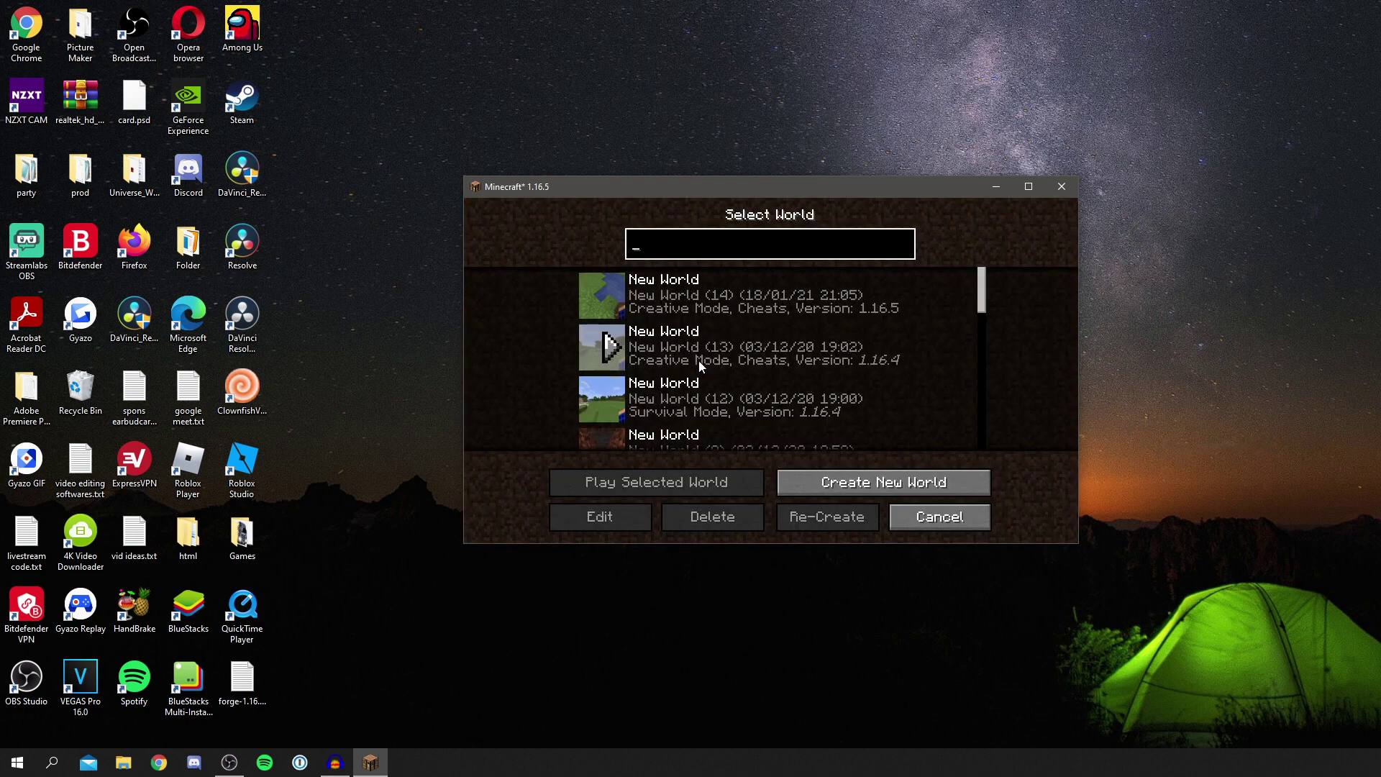
pyautogui.click(835, 489)
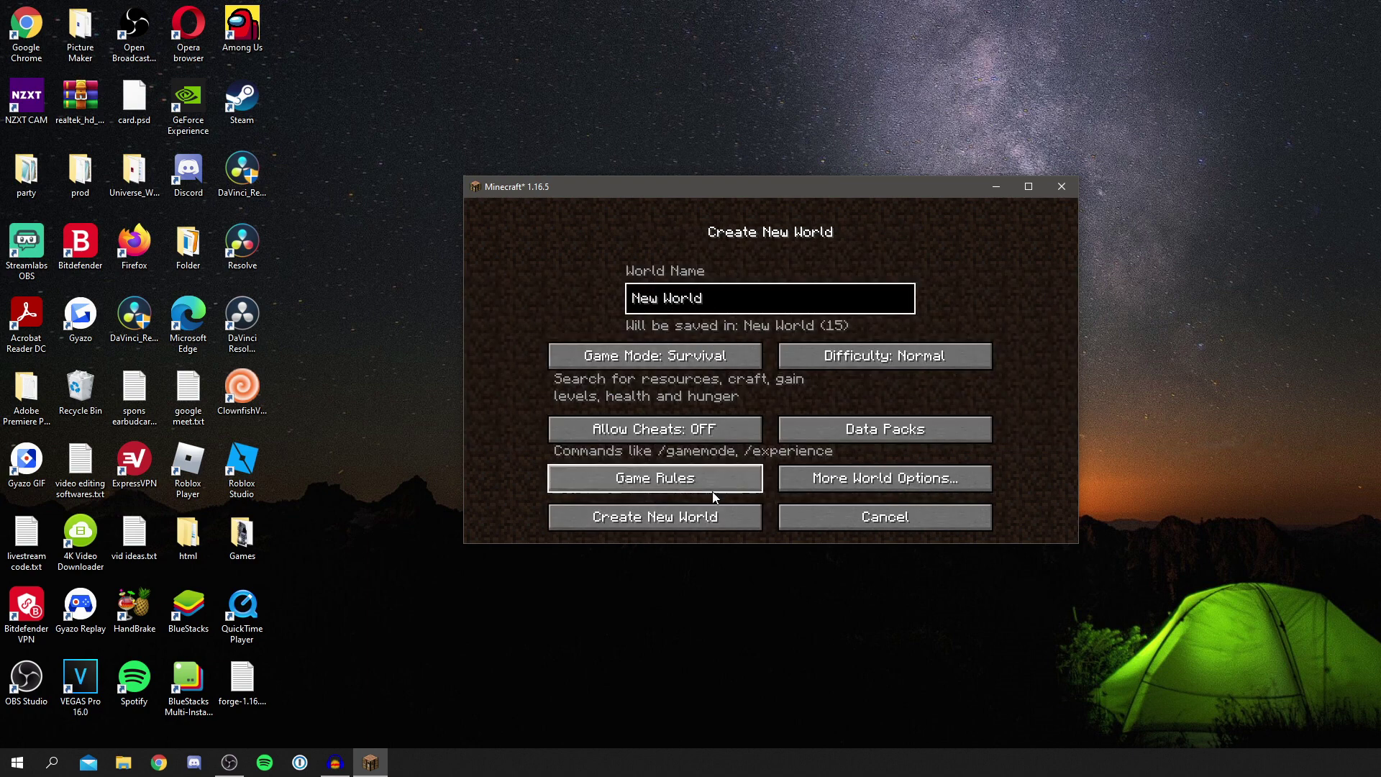
pyautogui.click(632, 482)
pyautogui.scroll(-20, 669, 432)
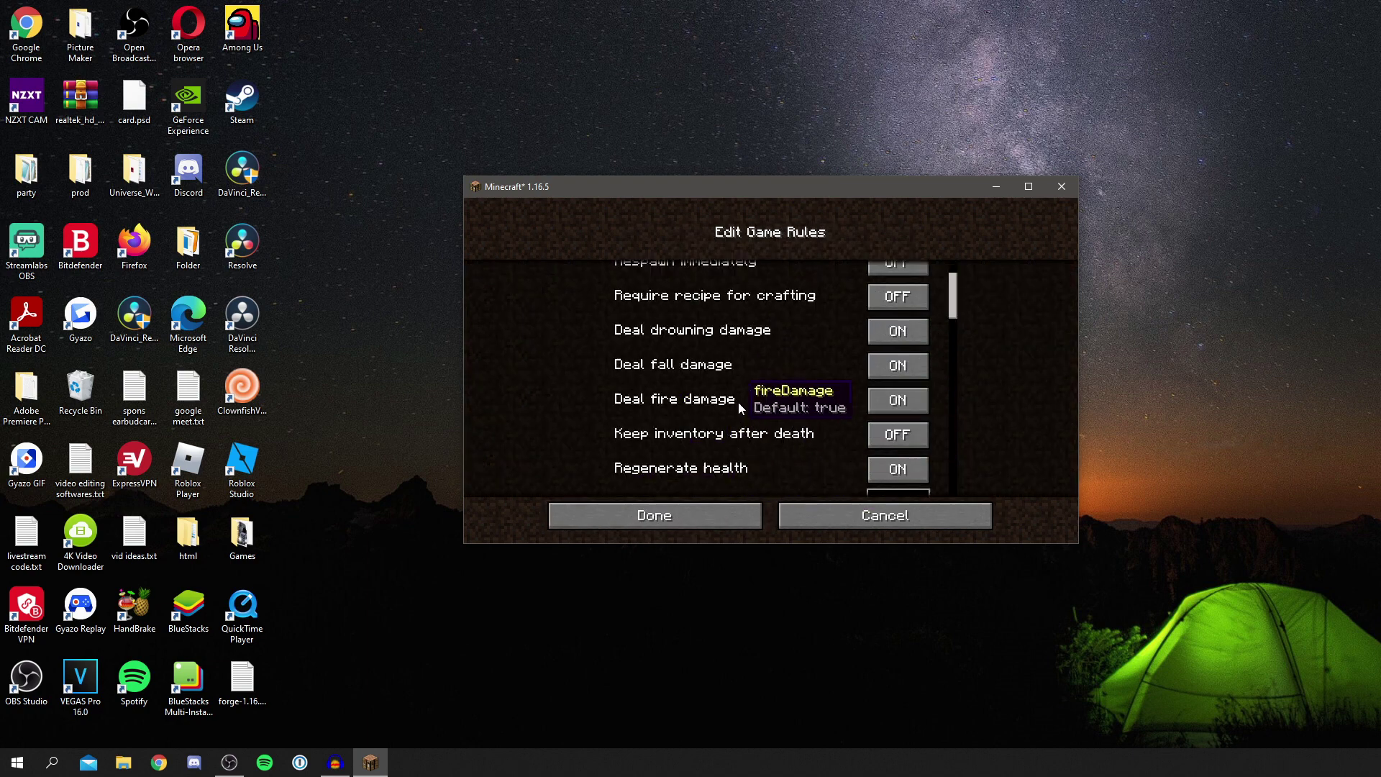
pyautogui.scroll(15, 701, 382)
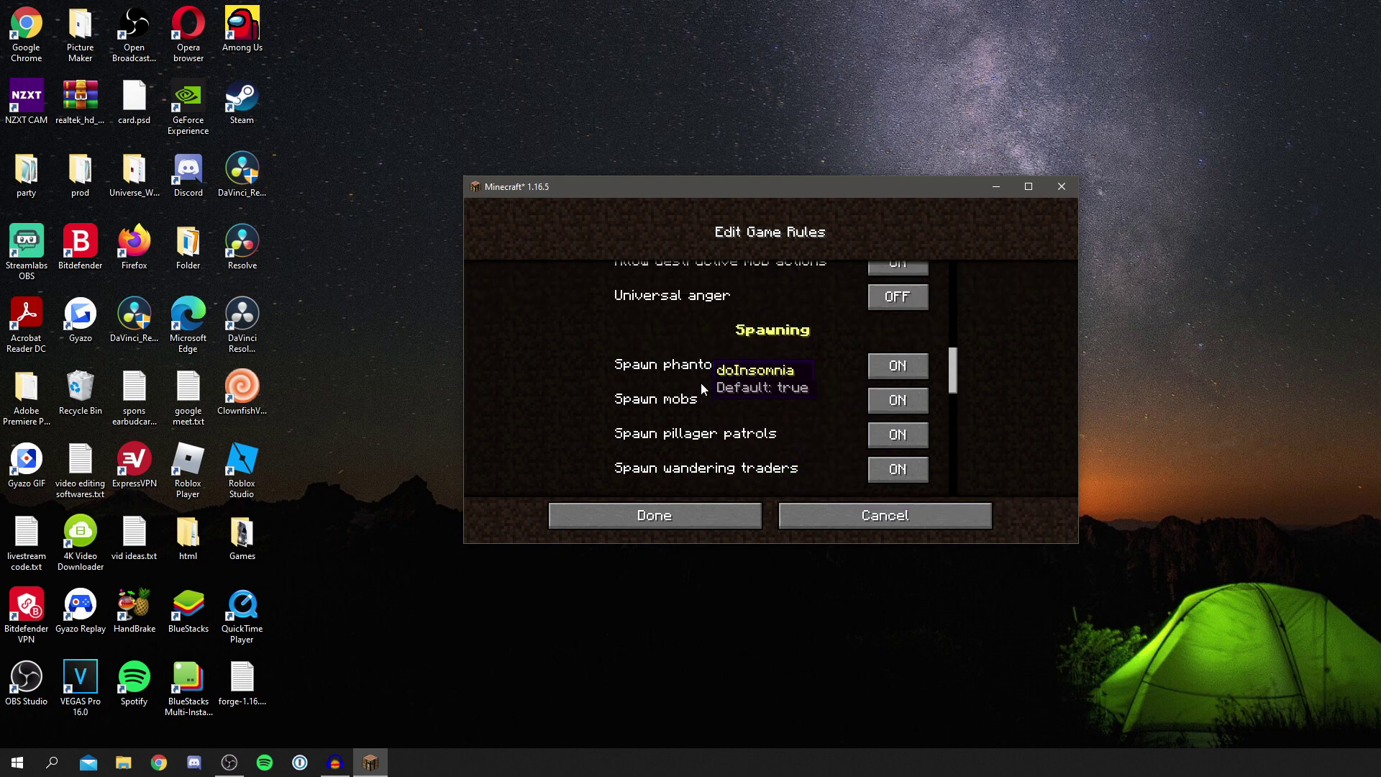
pyautogui.scroll(2, 866, 296)
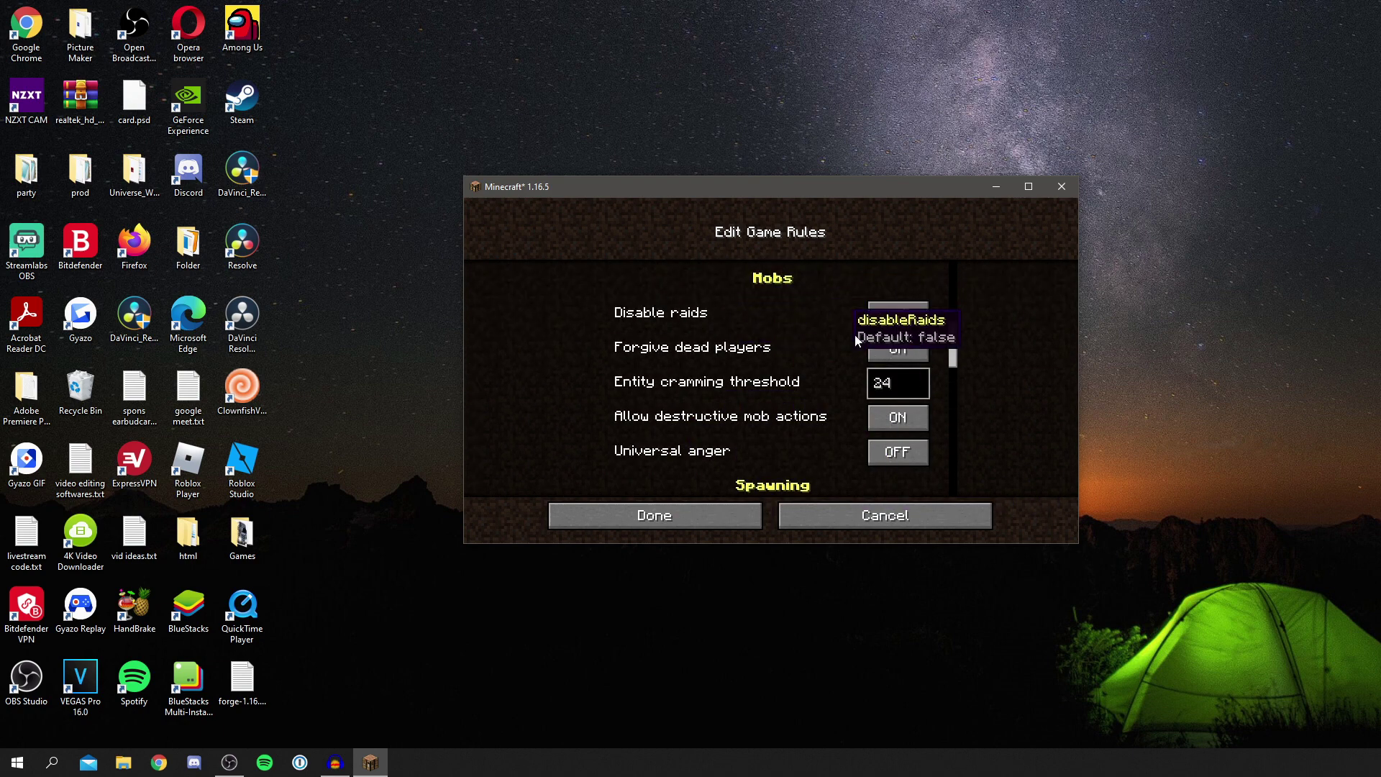
pyautogui.scroll(-2, 780, 337)
pyautogui.scroll(-5, 715, 440)
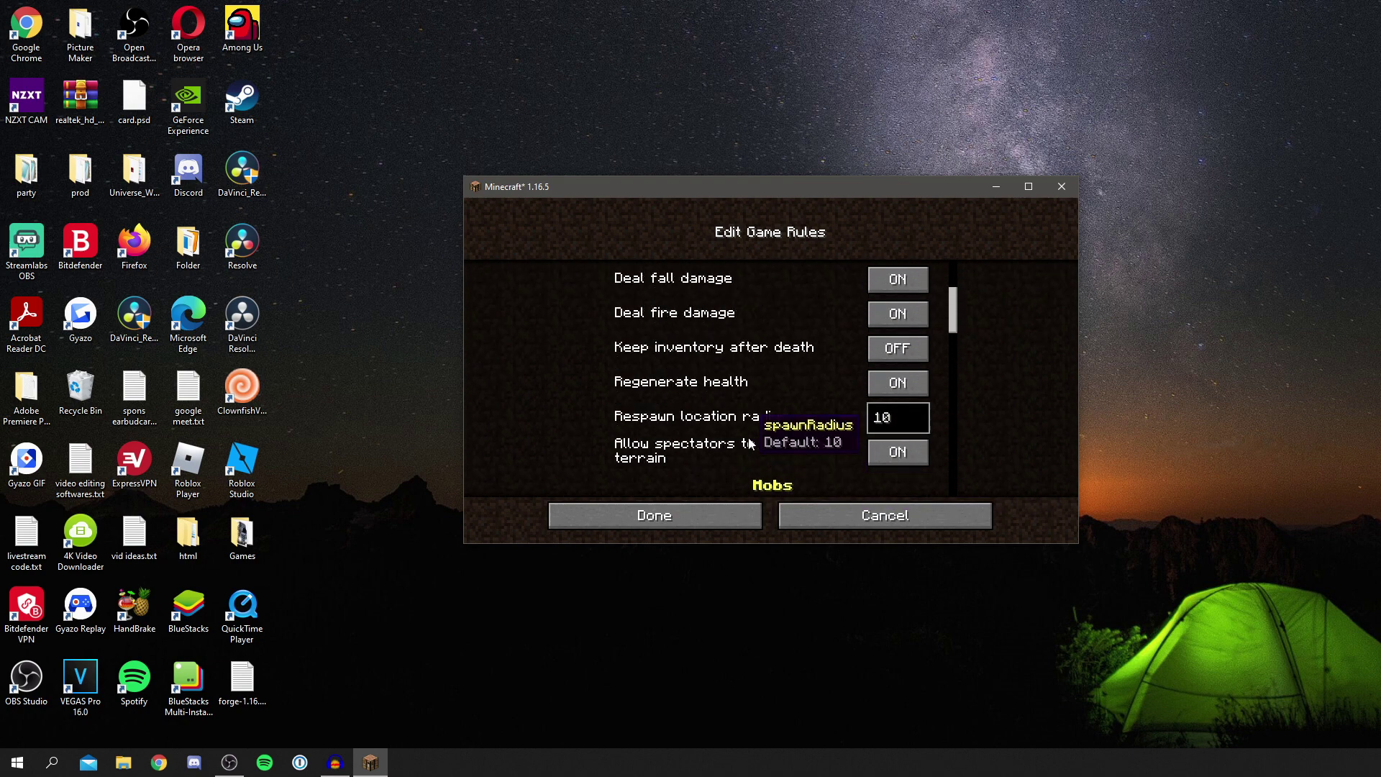
pyautogui.scroll(5, 749, 443)
pyautogui.scroll(-2, 820, 415)
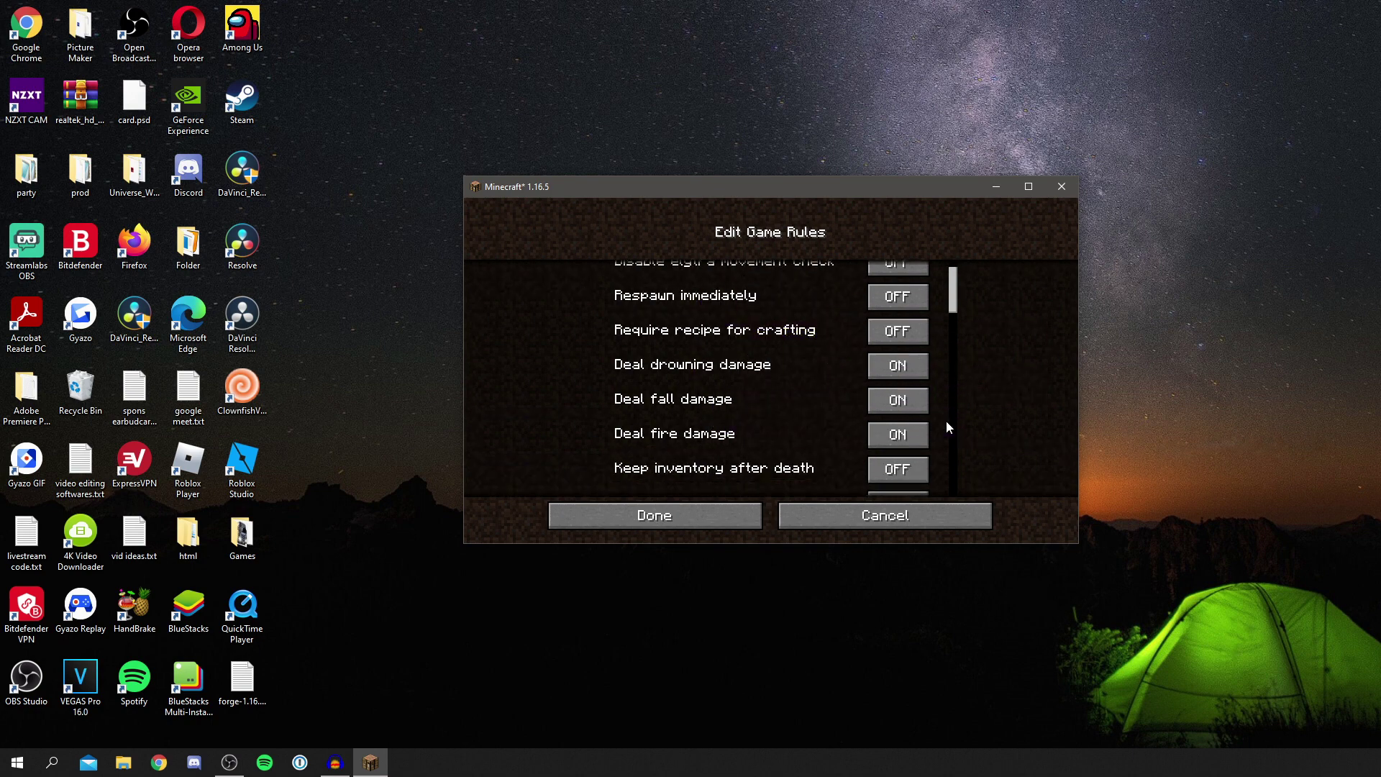
pyautogui.click(883, 517)
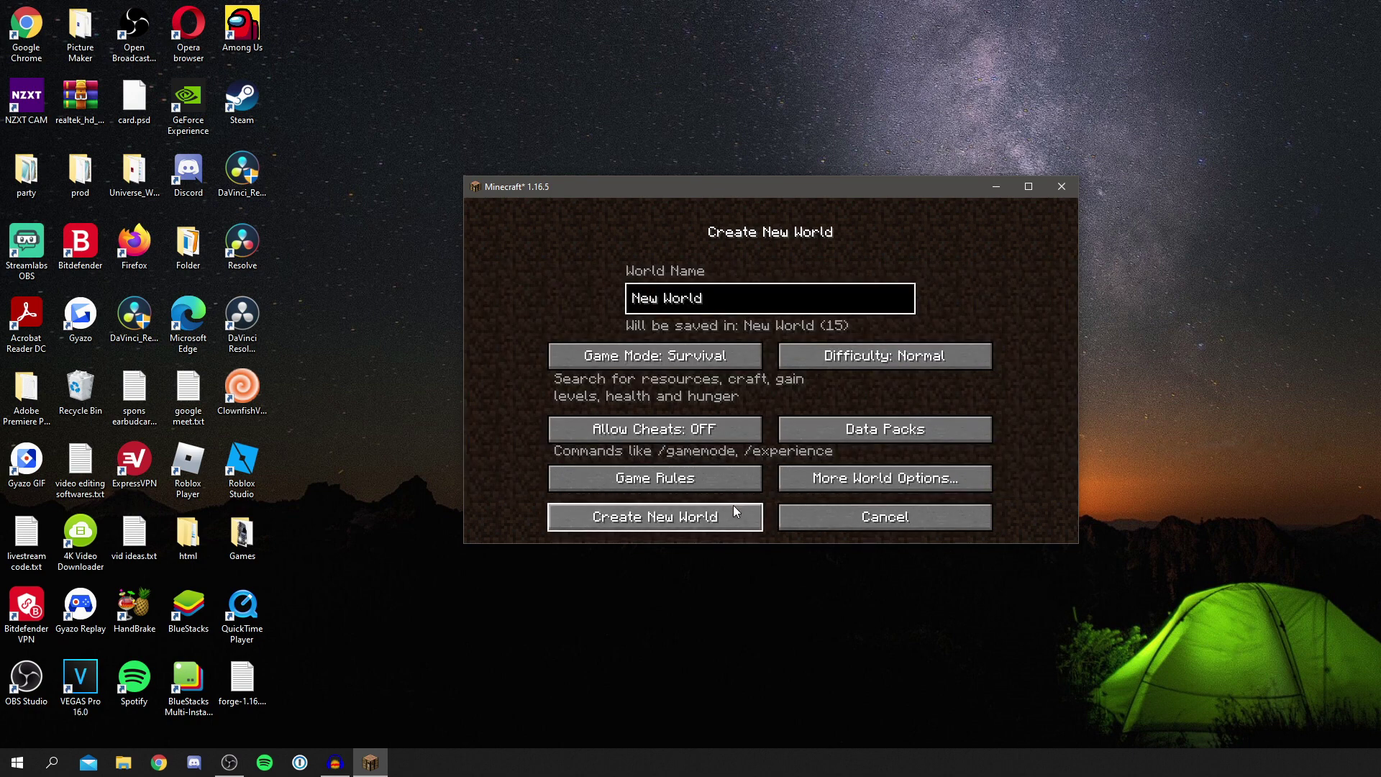
# Check the additional world options, create the Survival world at Normal difficulty with default settings, and maximize the game window
pyautogui.click(864, 482)
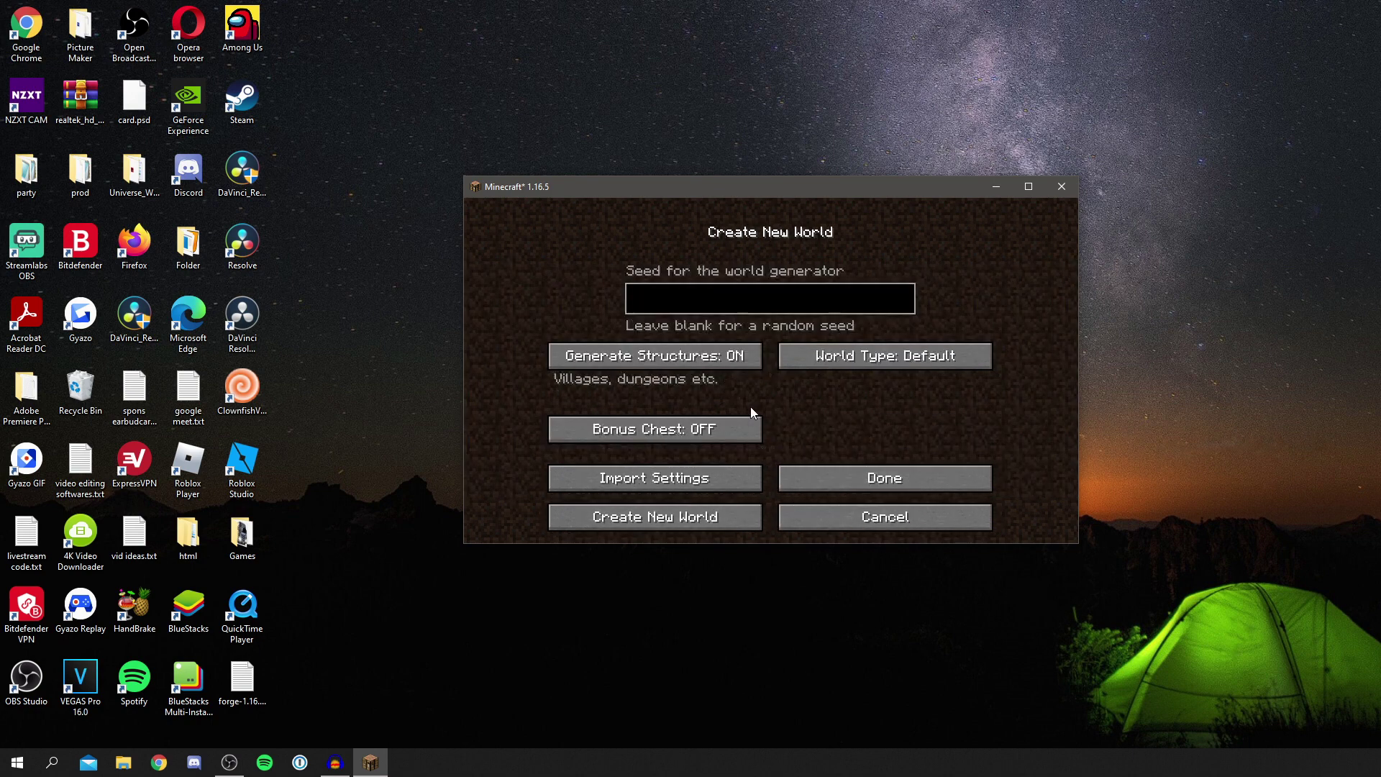
pyautogui.click(822, 514)
pyautogui.click(887, 487)
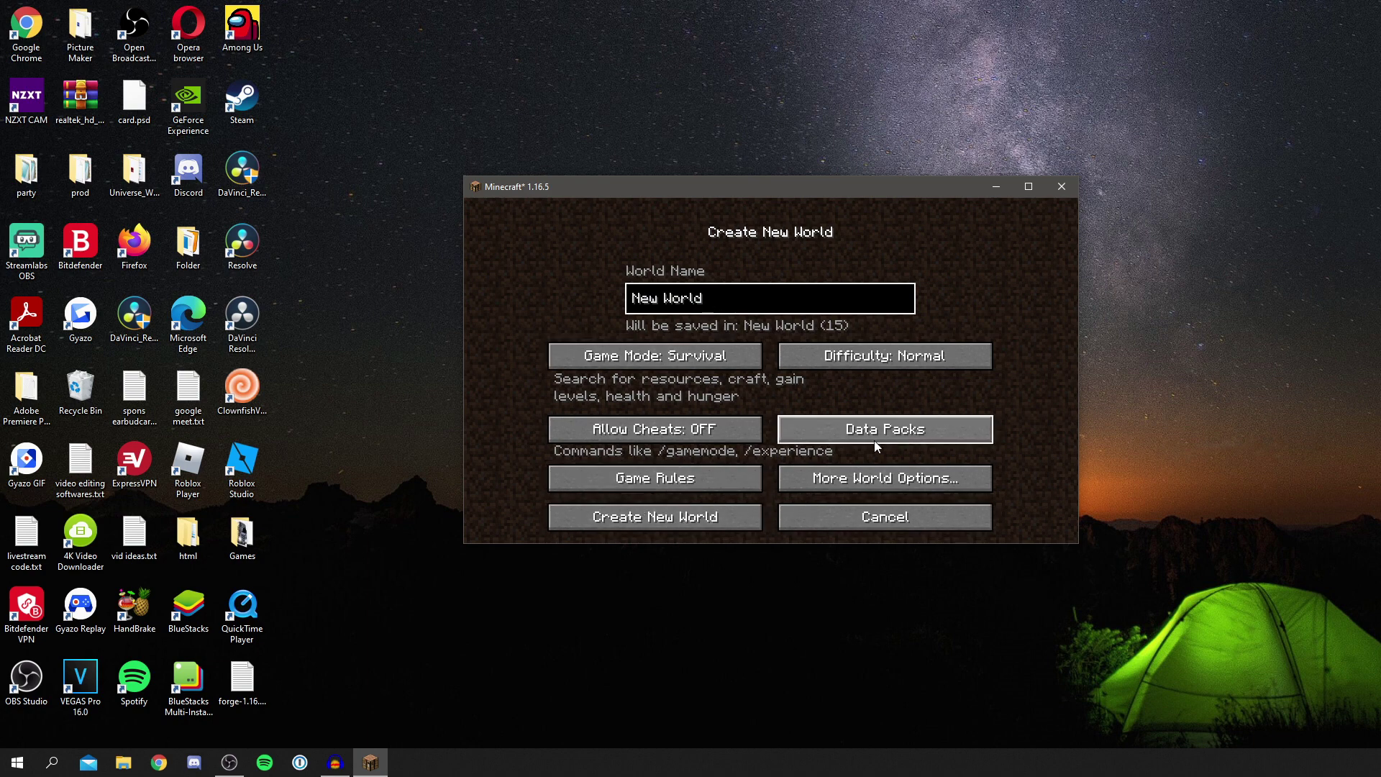
pyautogui.click(693, 524)
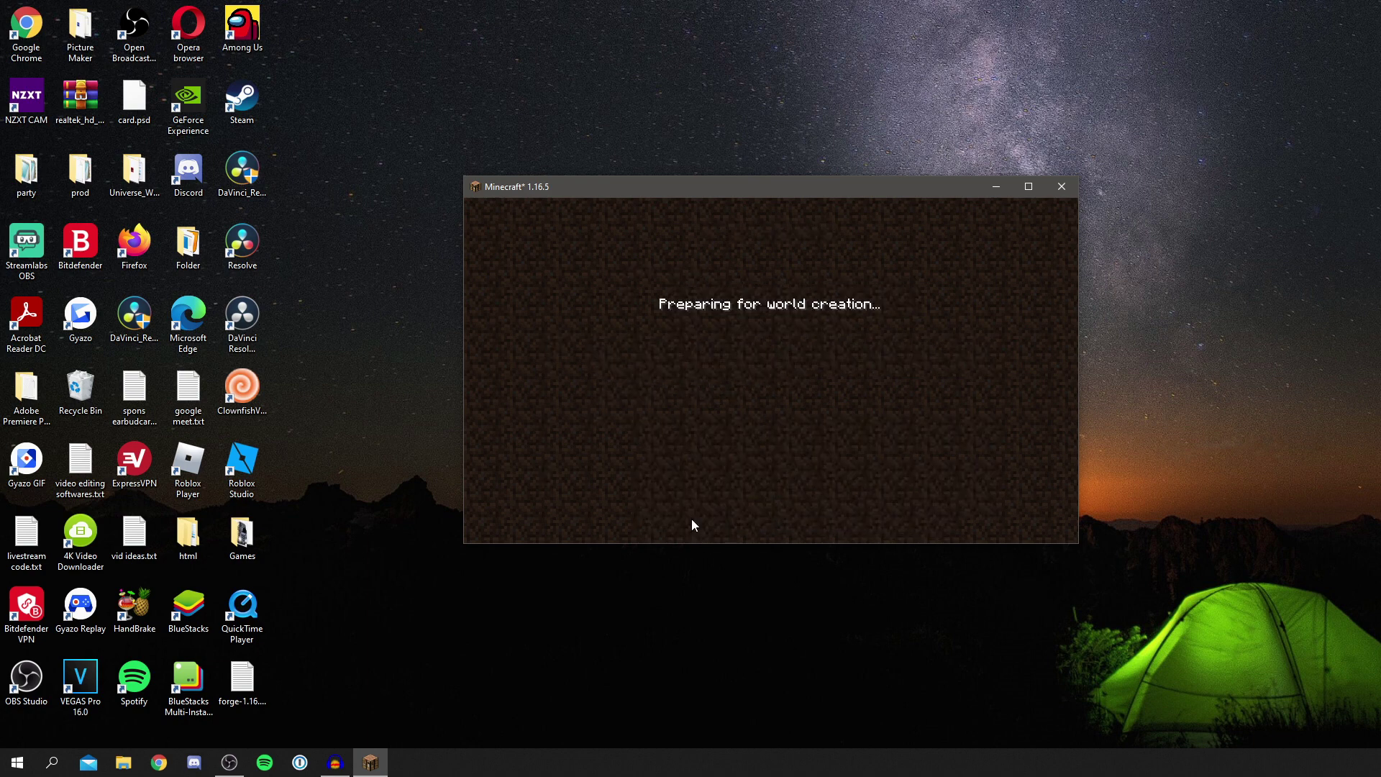
pyautogui.doubleClick(608, 194)
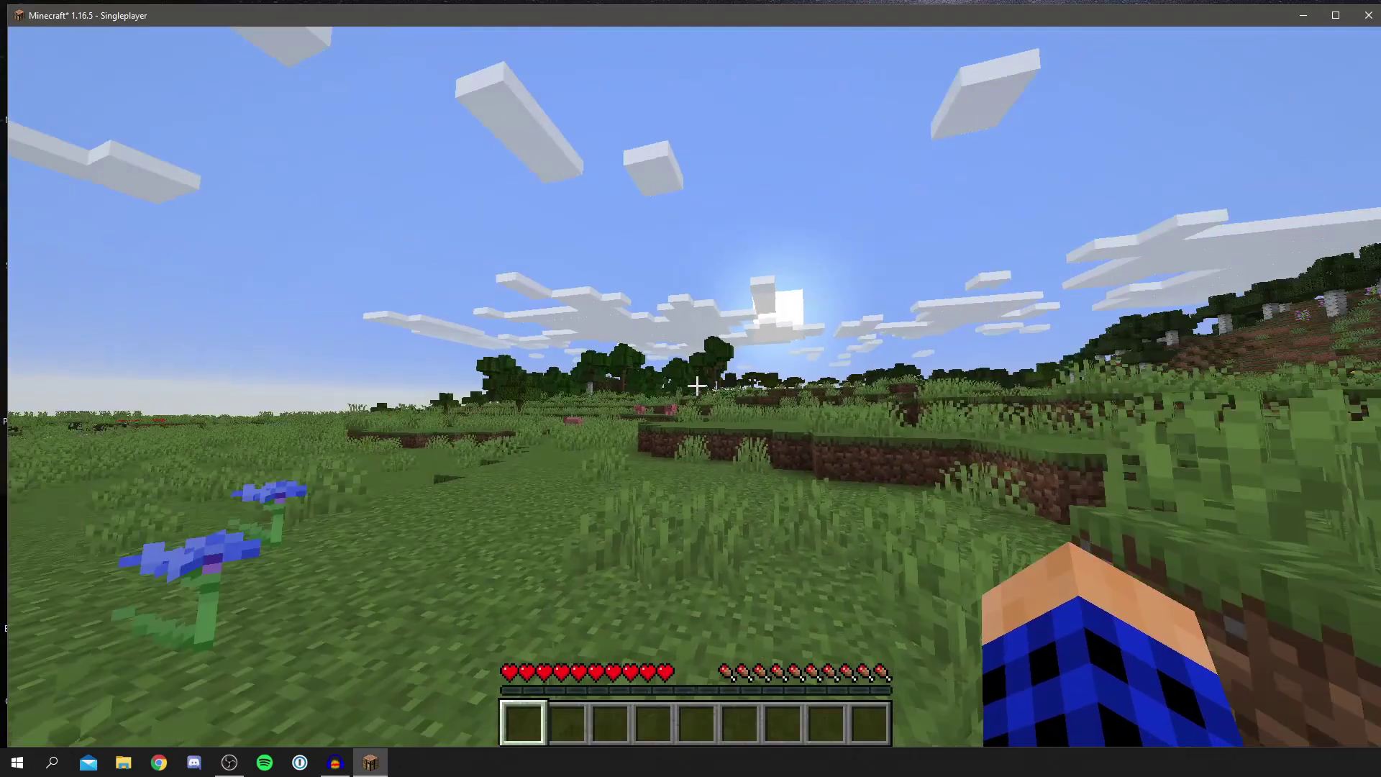
# Walk across the plains past the pond and show the debug overlay to check the running Forge version
pyautogui.press('w')
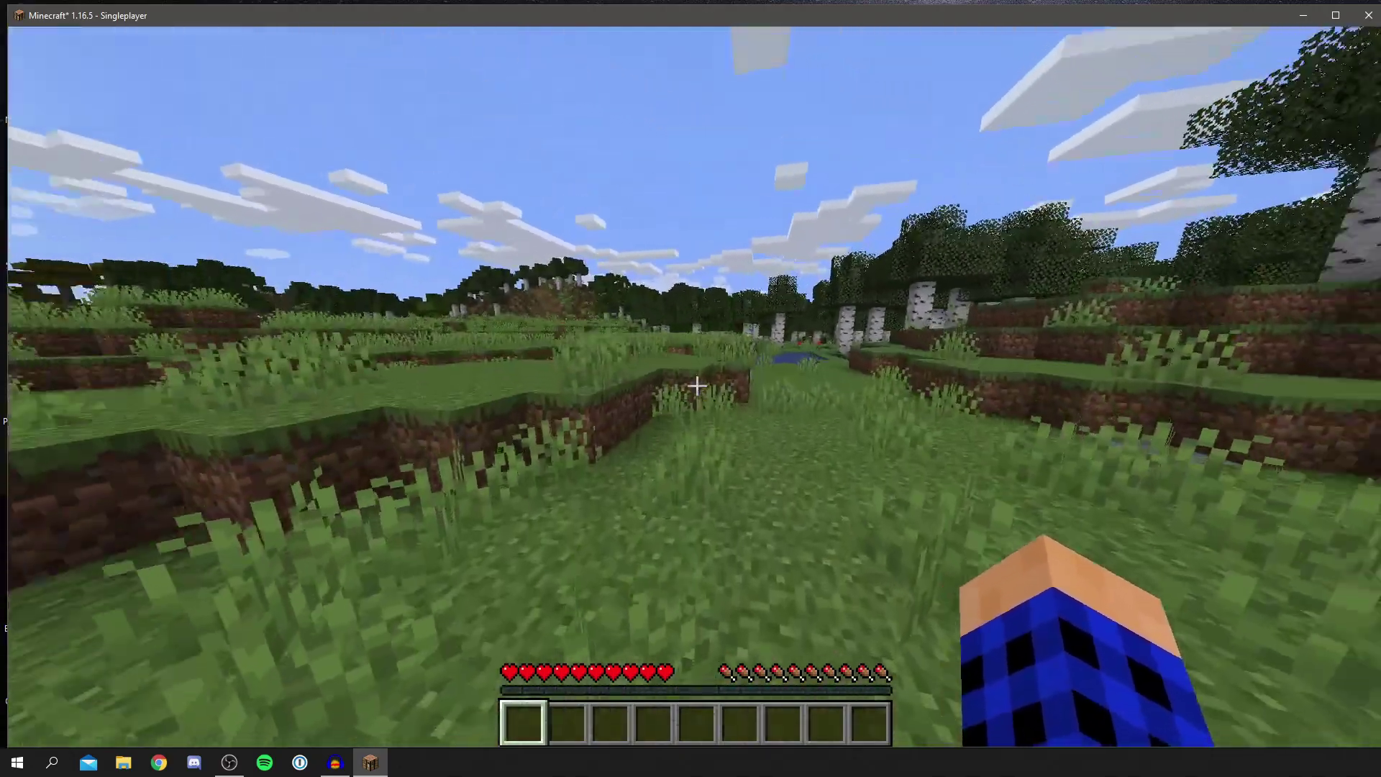
pyautogui.press('w')
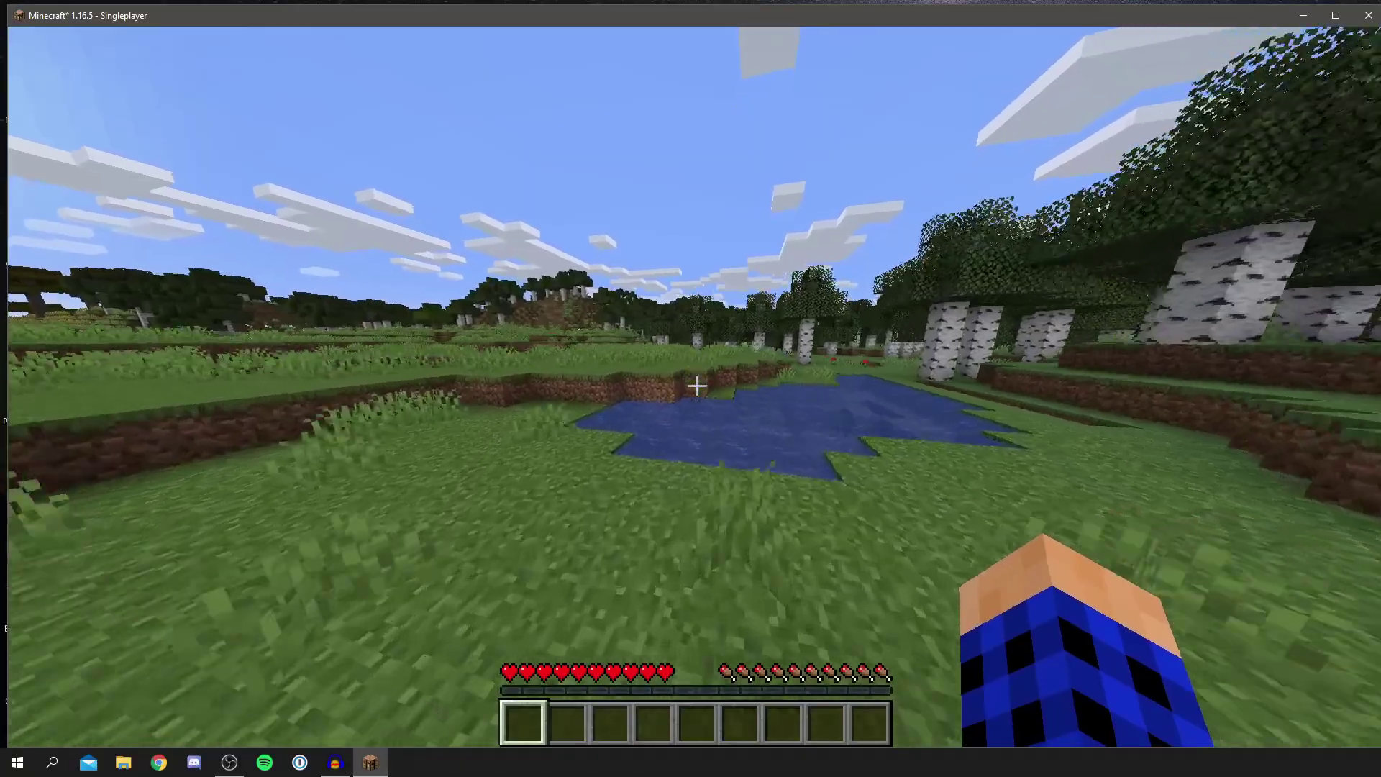
pyautogui.press('w')
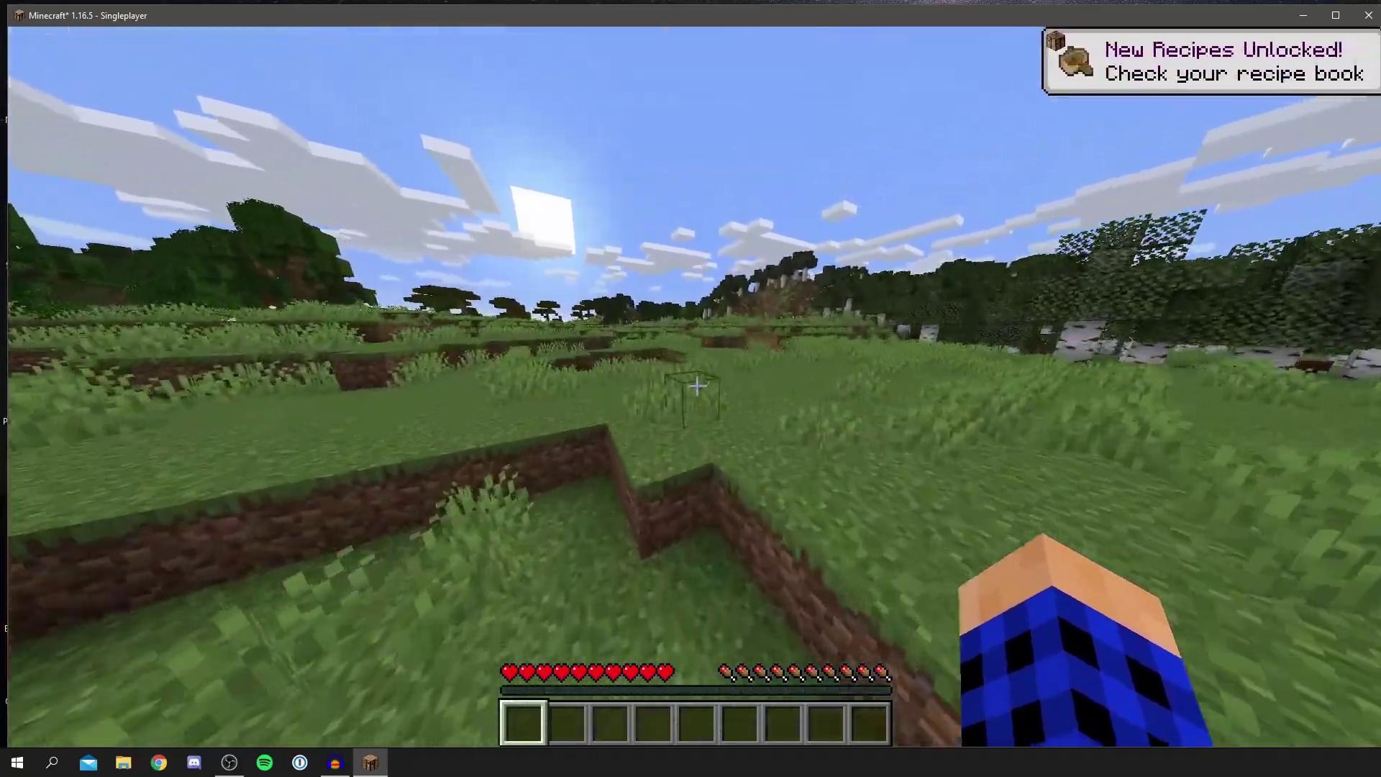
pyautogui.press('w')
pyautogui.press('F3')
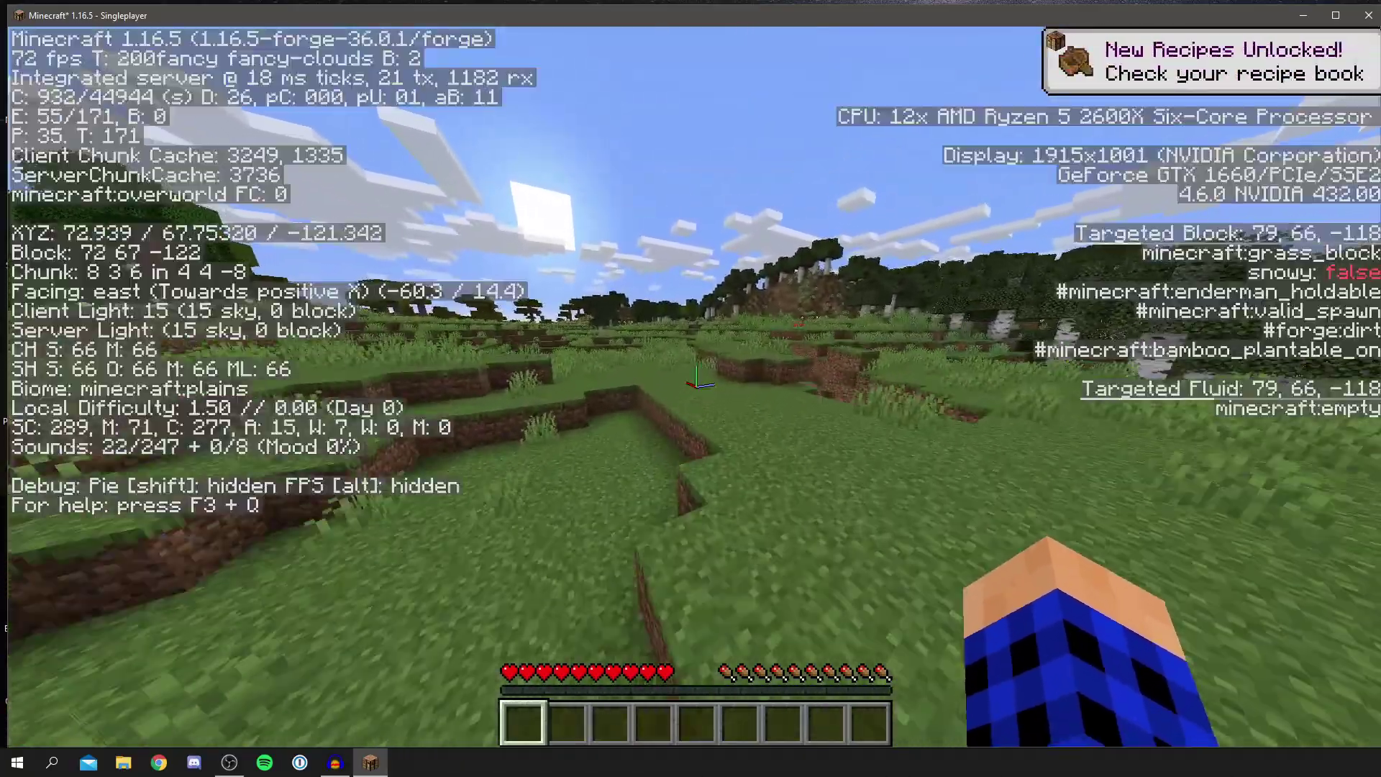
pyautogui.press('t')
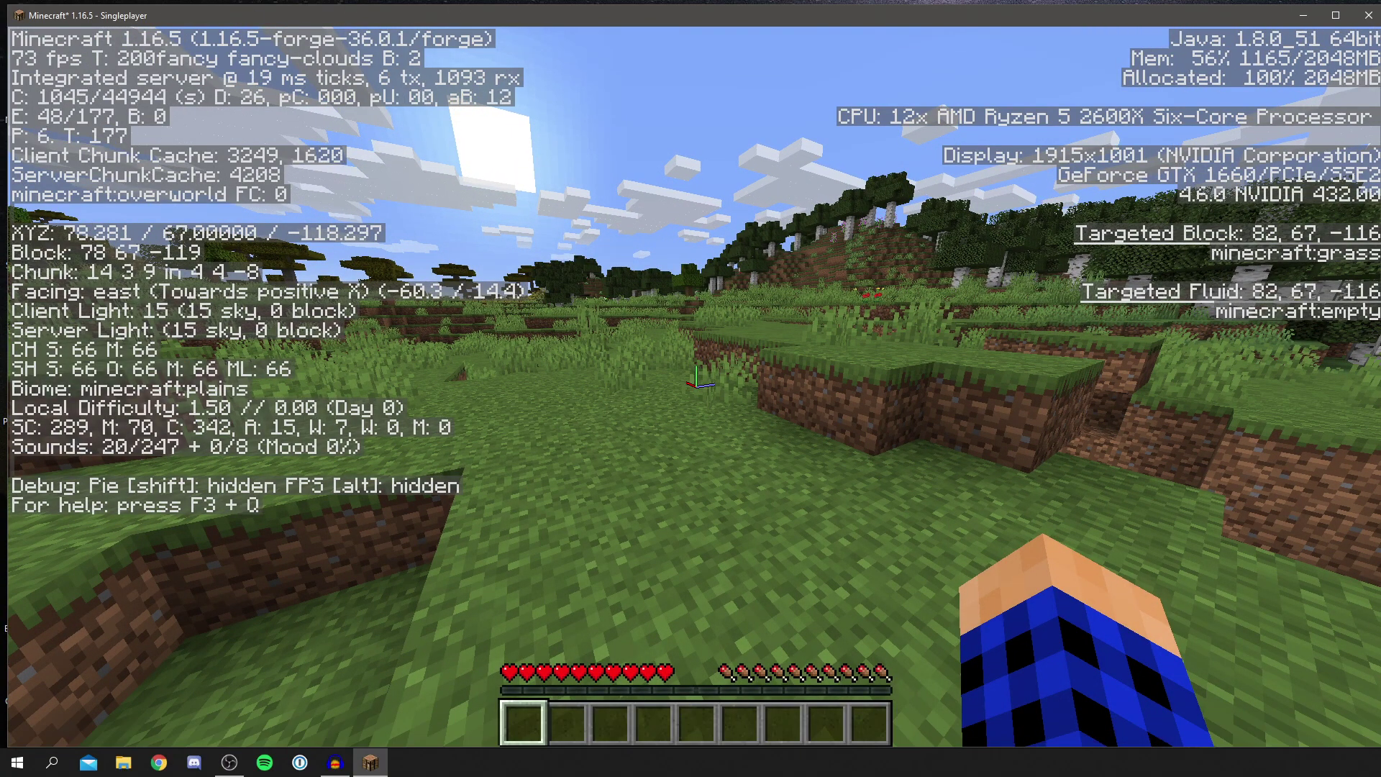
# Walk into the ravine, mine a grass block from its wall to climb out, and hide the debug overlay
pyautogui.press('w')
pyautogui.press('w')
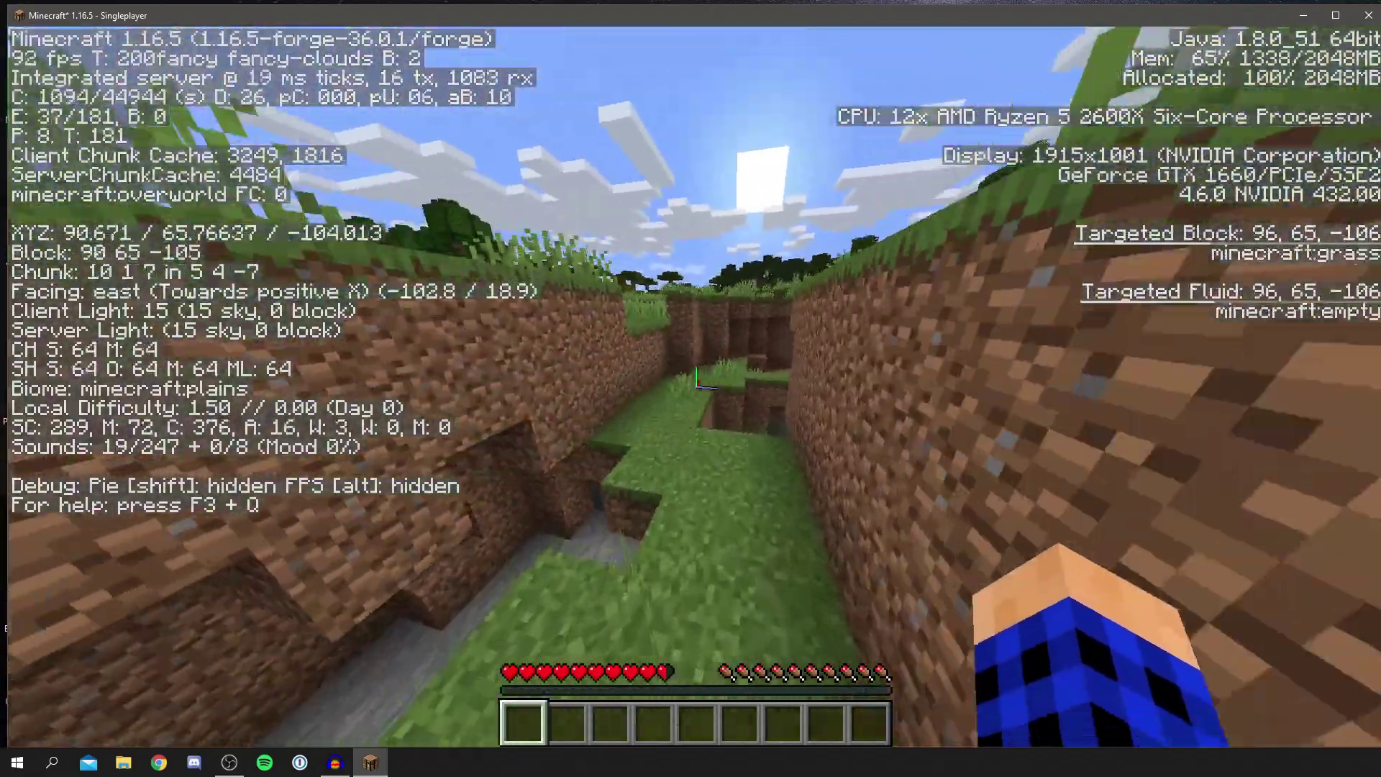
pyautogui.press('w')
pyautogui.moveTo(695, 379); pyautogui.dragTo(696, 379)
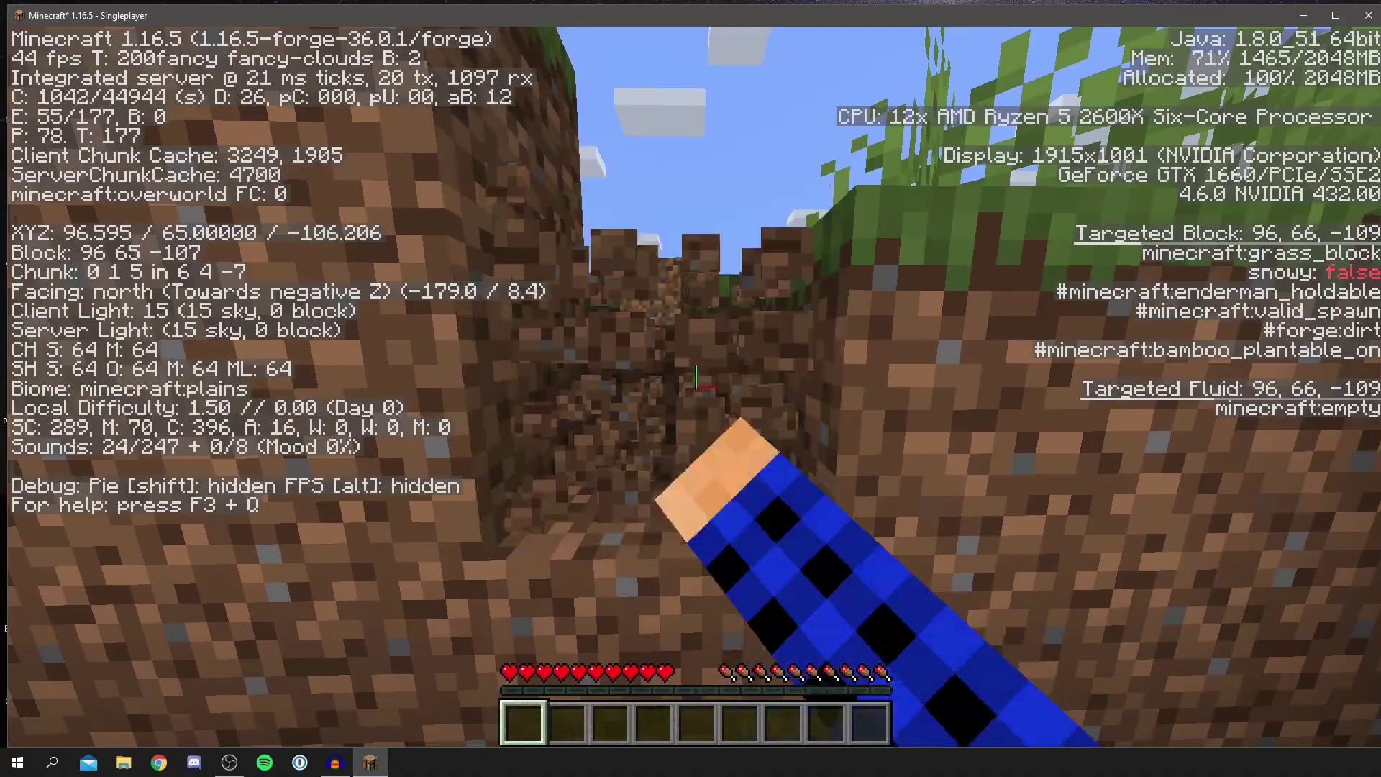
pyautogui.press('space')
pyautogui.press('w')
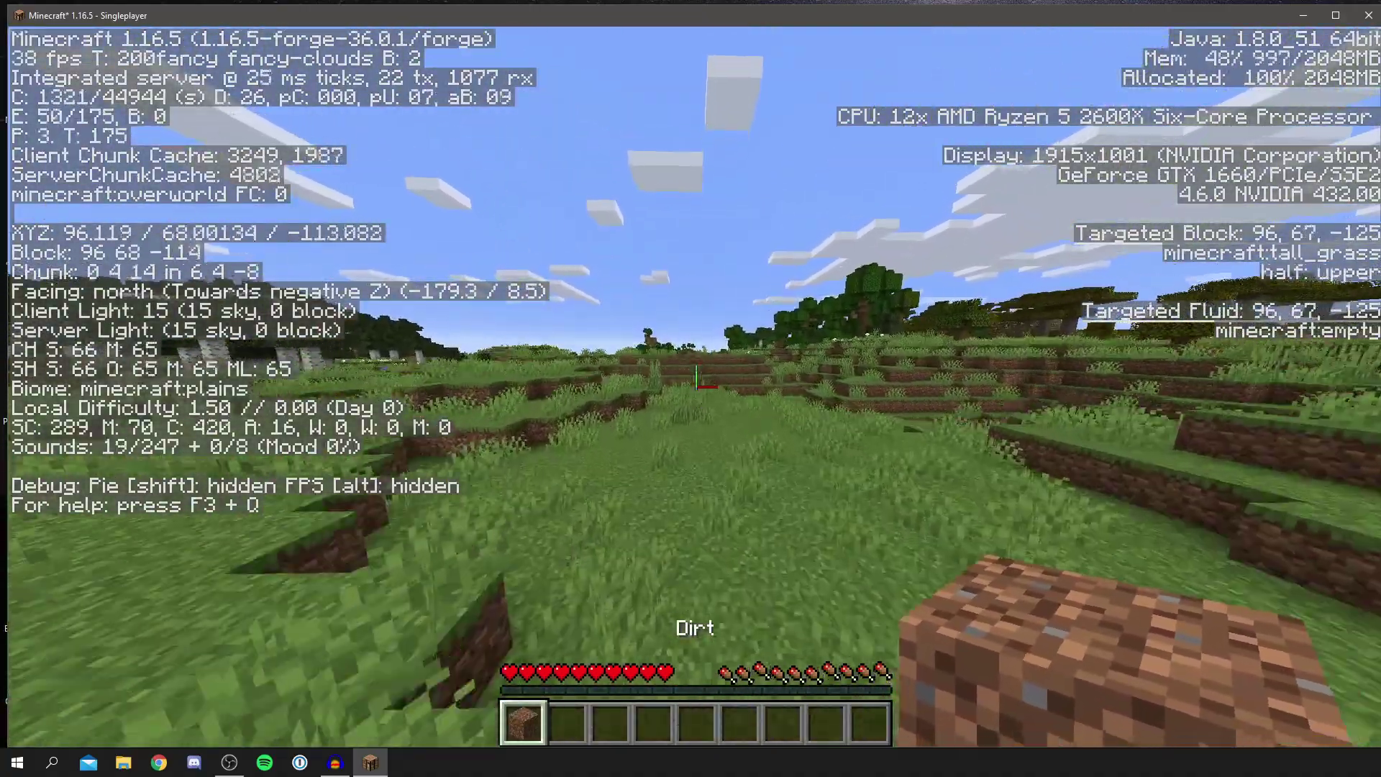
pyautogui.press('F3')
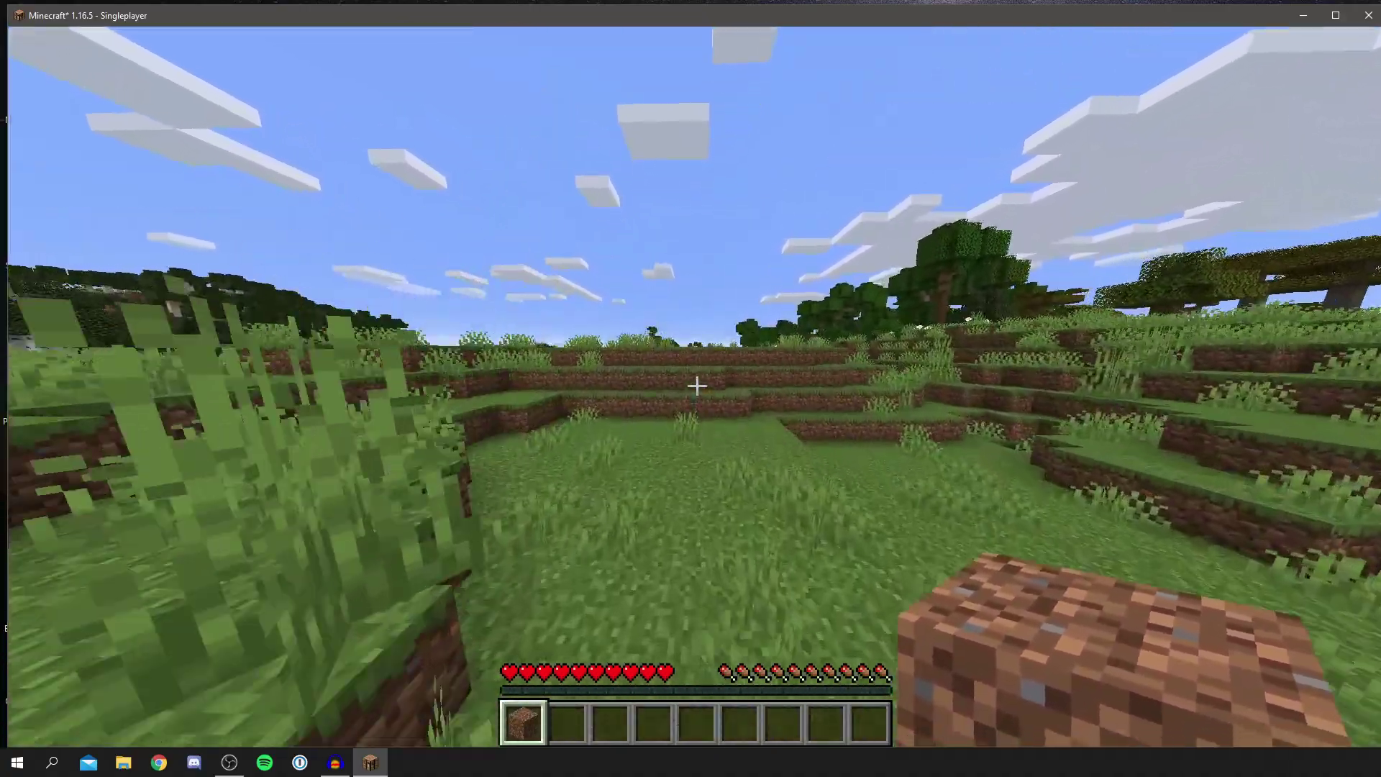
# Walk onward over the grass ledges and across the plains toward the oak trees
pyautogui.press('w')
pyautogui.press('space')
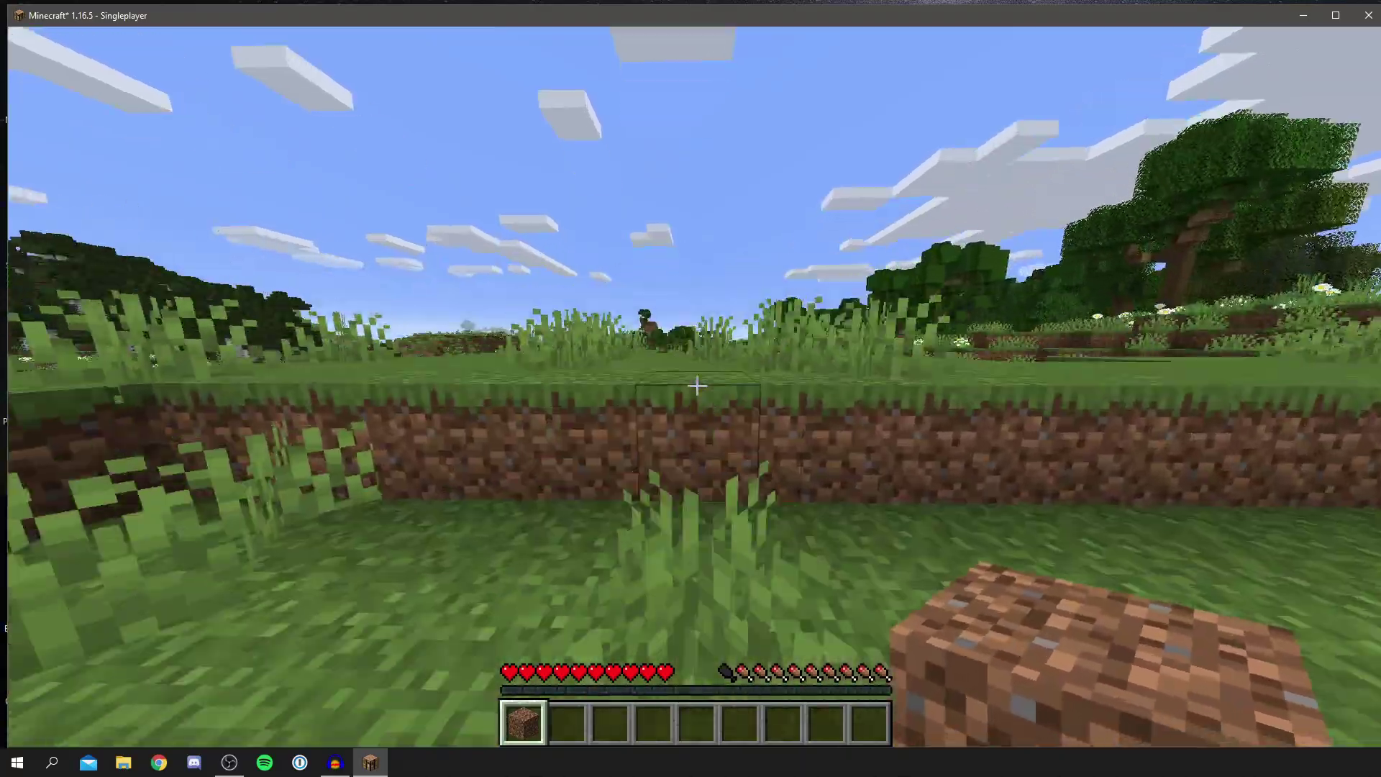
pyautogui.press('w')
pyautogui.press('space')
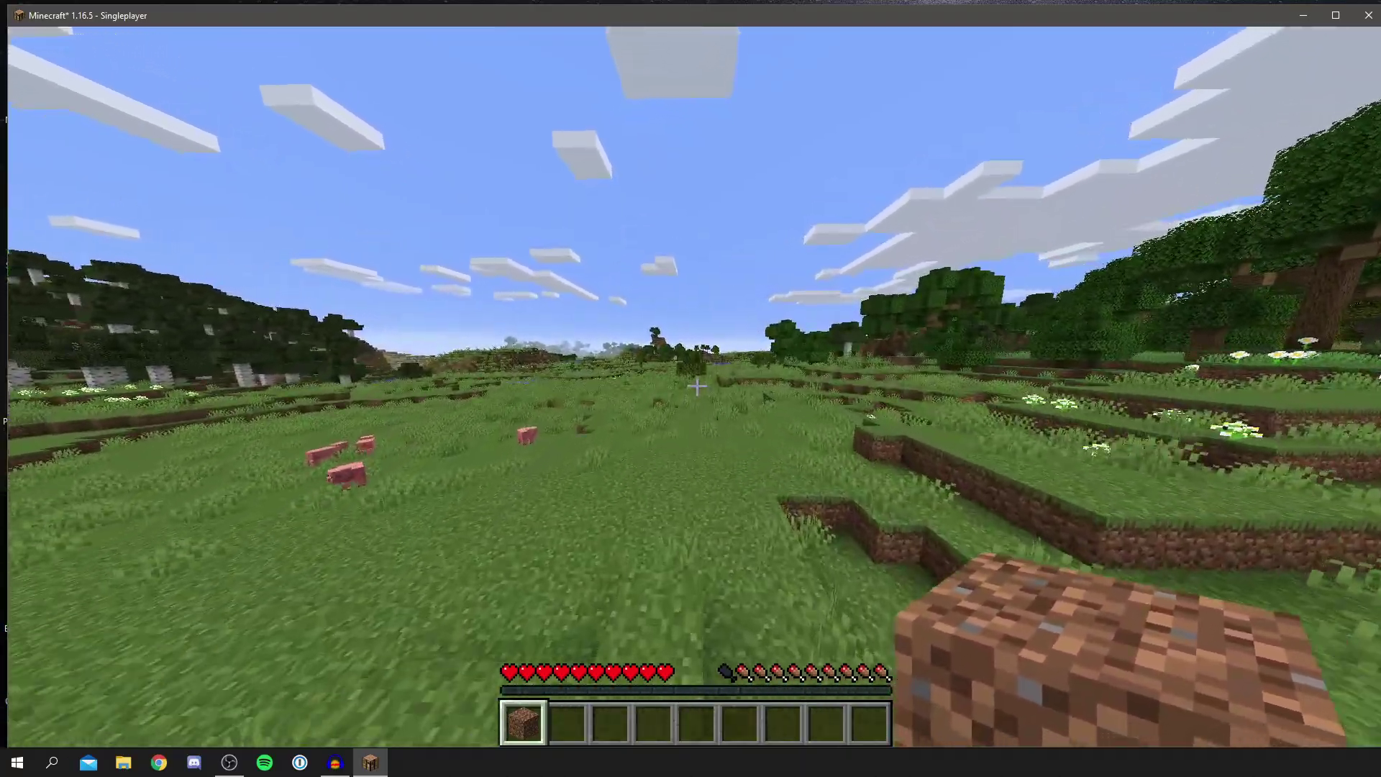
pyautogui.press('w')
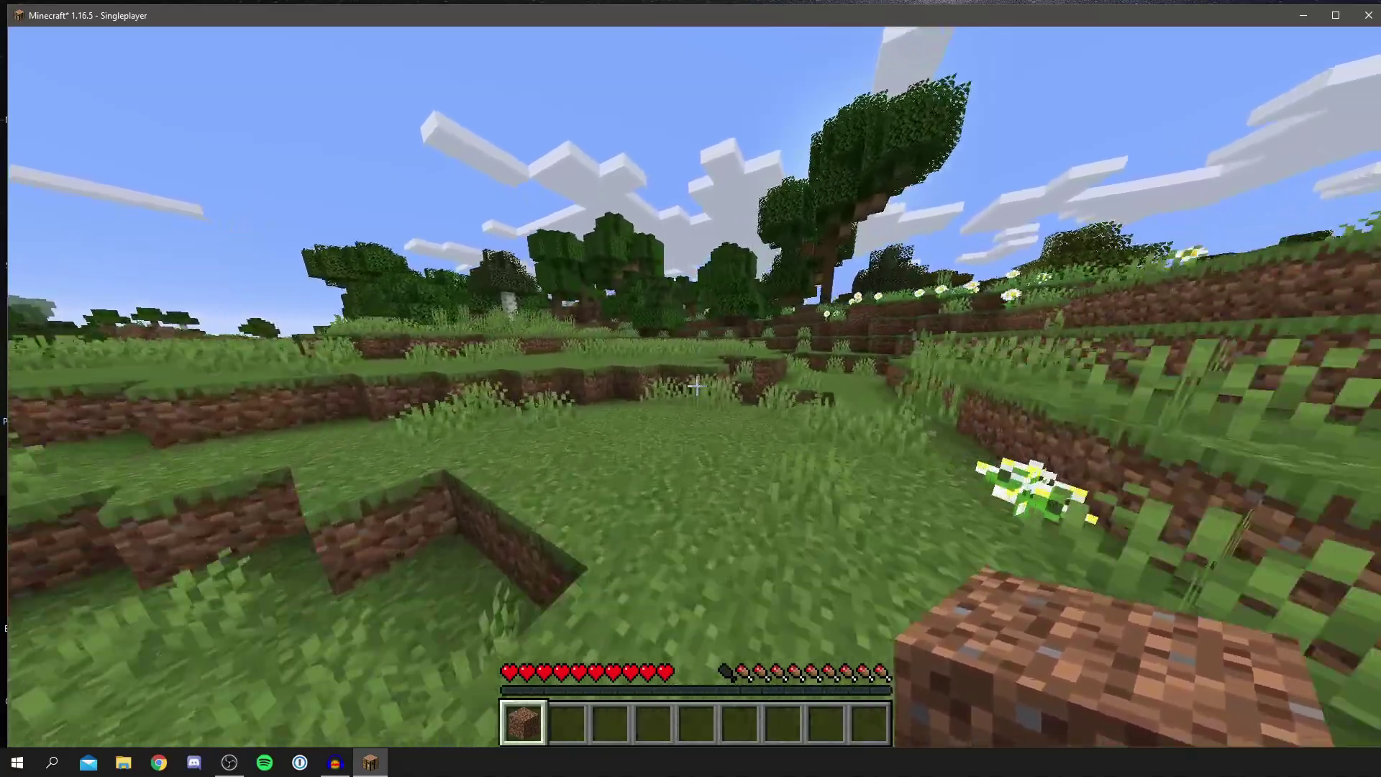
pyautogui.press('w')
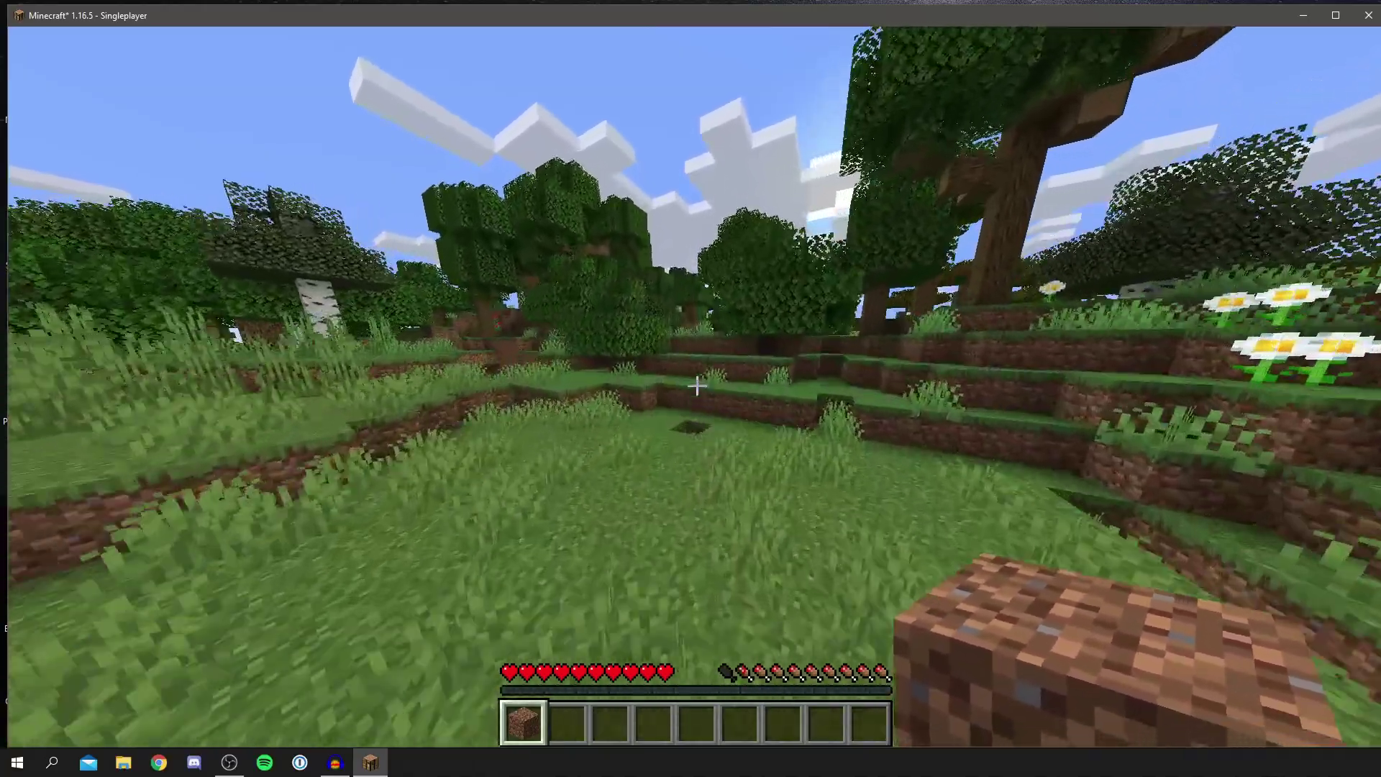
# Close the chat, walk on through the grass of the plains, and hide the debug overlay
pyautogui.press('w')
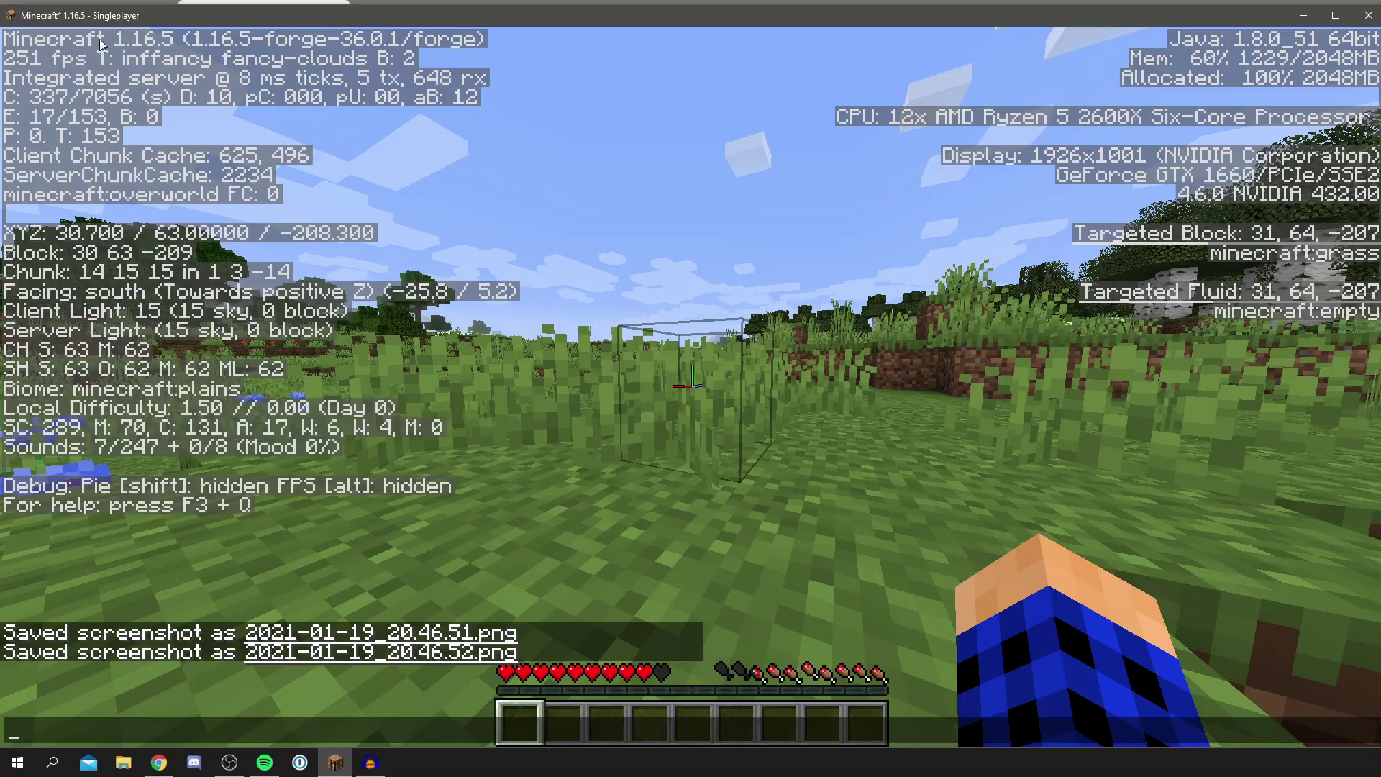
pyautogui.press('Escape')
pyautogui.press('w')
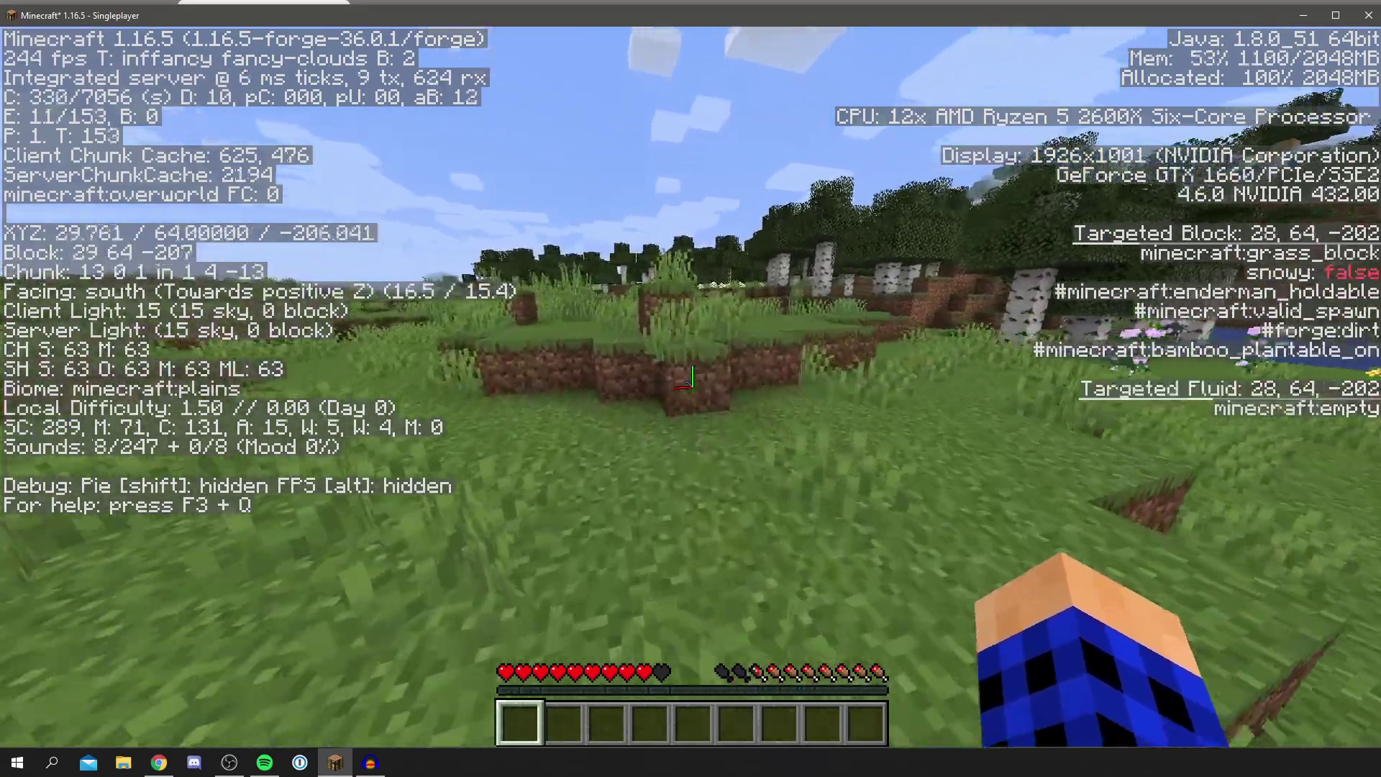
pyautogui.press('F3')
# Walk across the plains past the pond and birch trees, and along the narrow ravine toward the pigs
pyautogui.press('w')
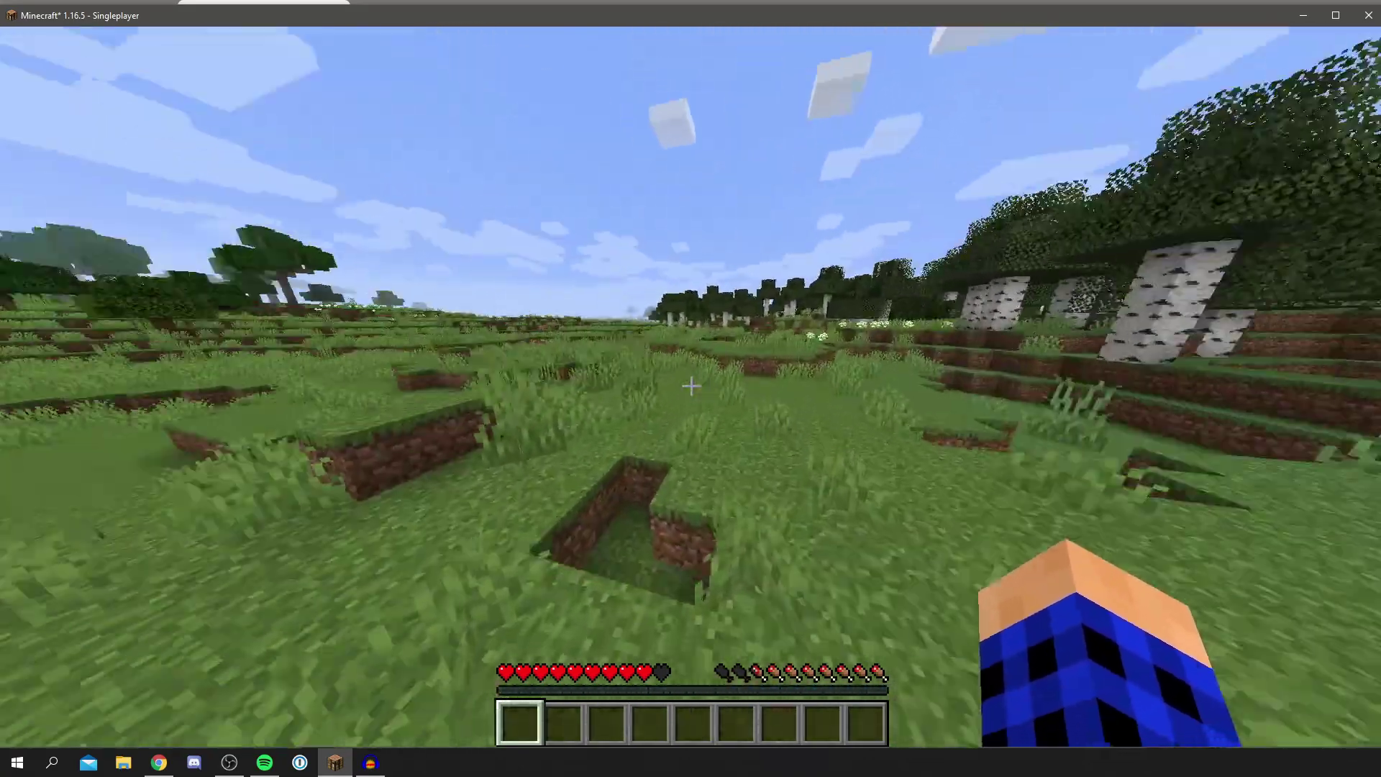
pyautogui.press('w')
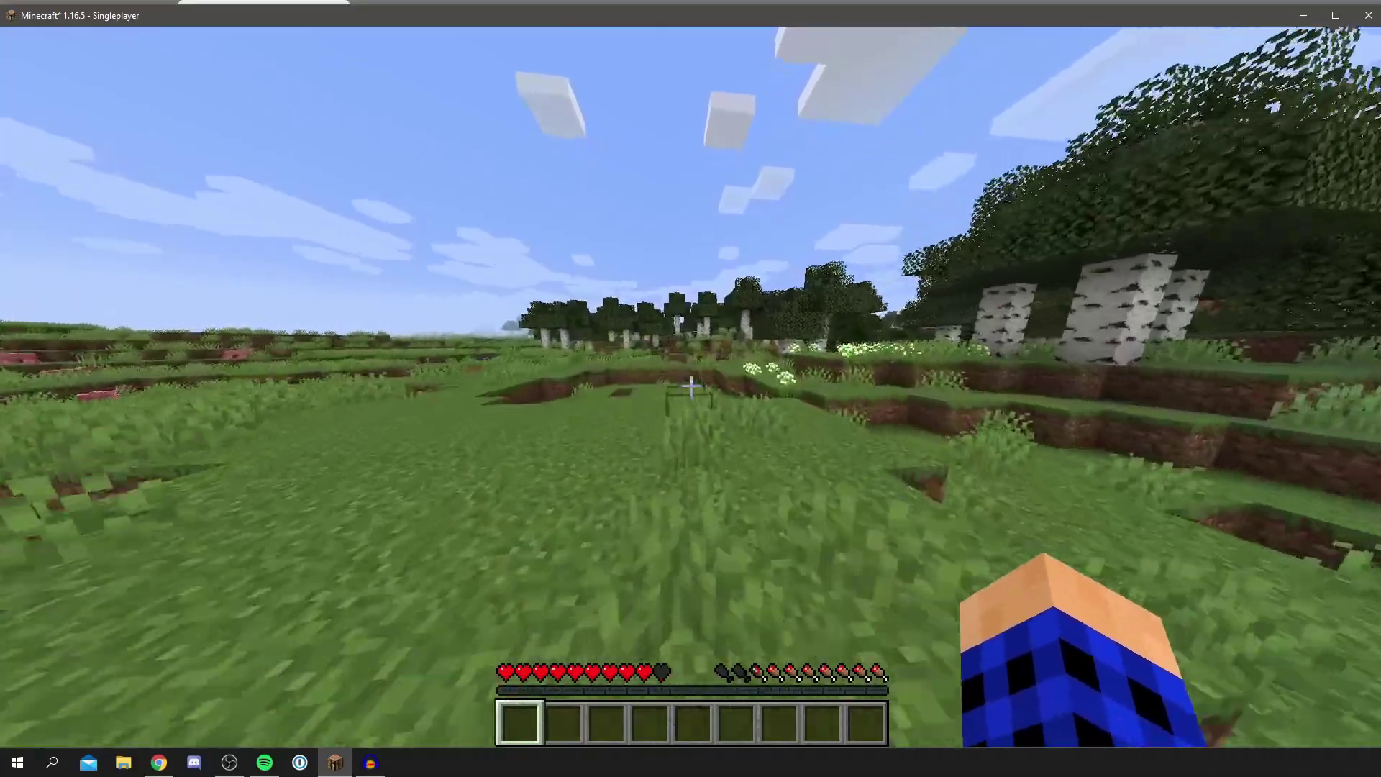
pyautogui.press('w')
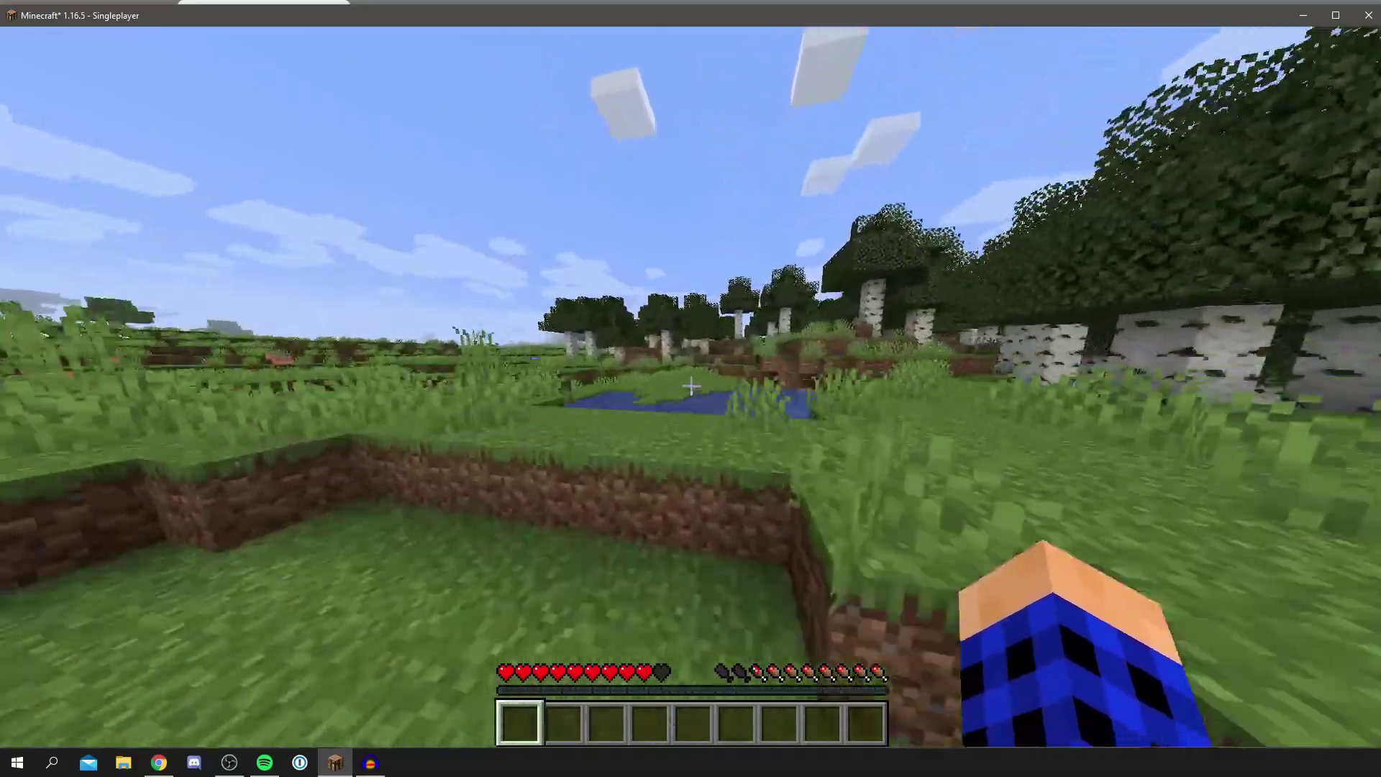
pyautogui.press('w')
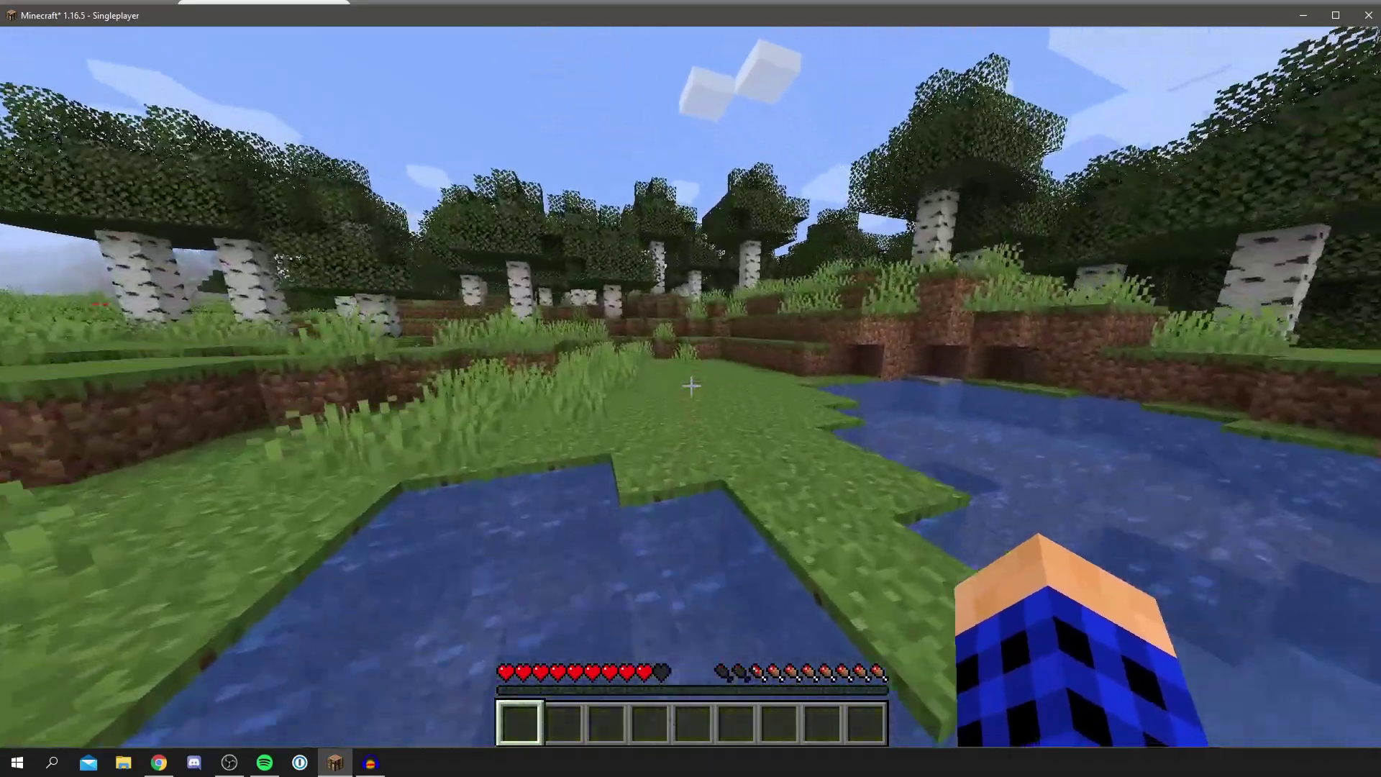
pyautogui.press('w')
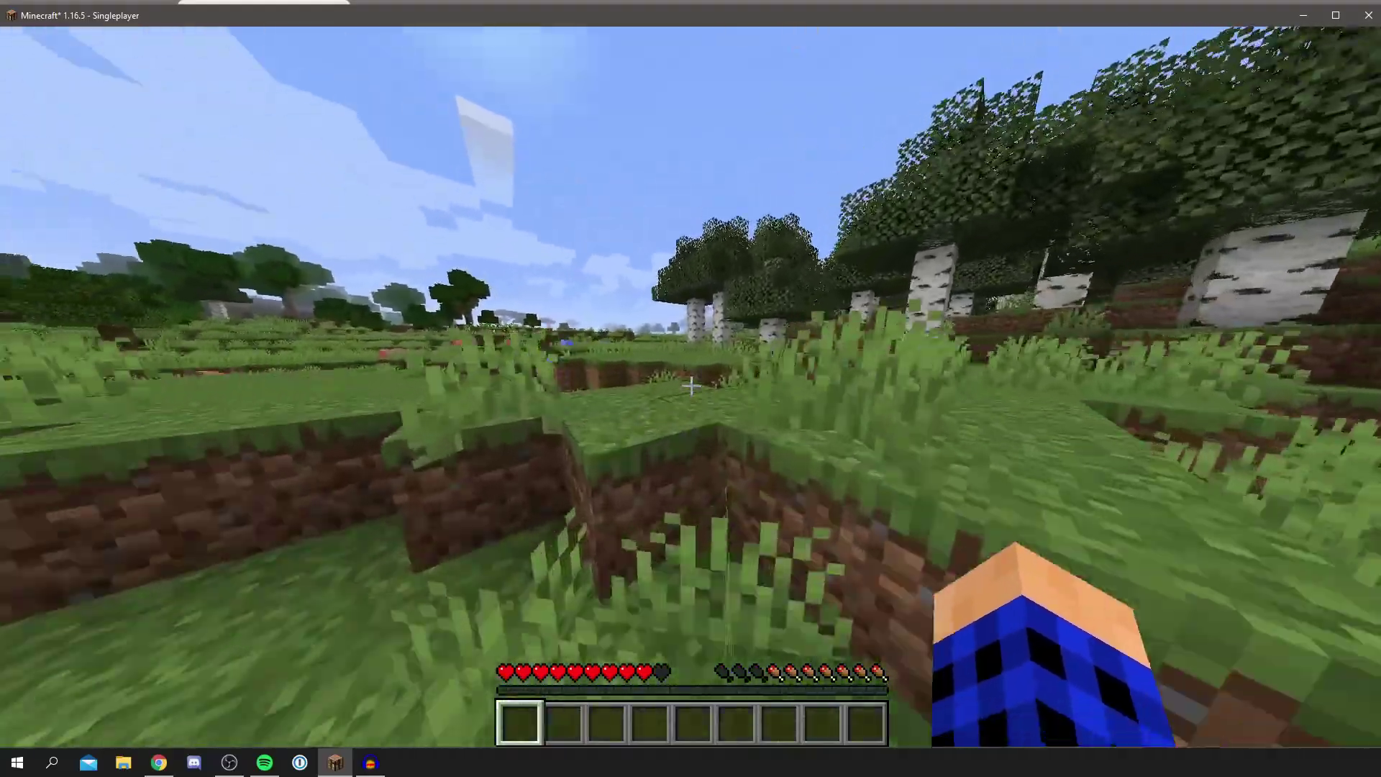
pyautogui.press('w')
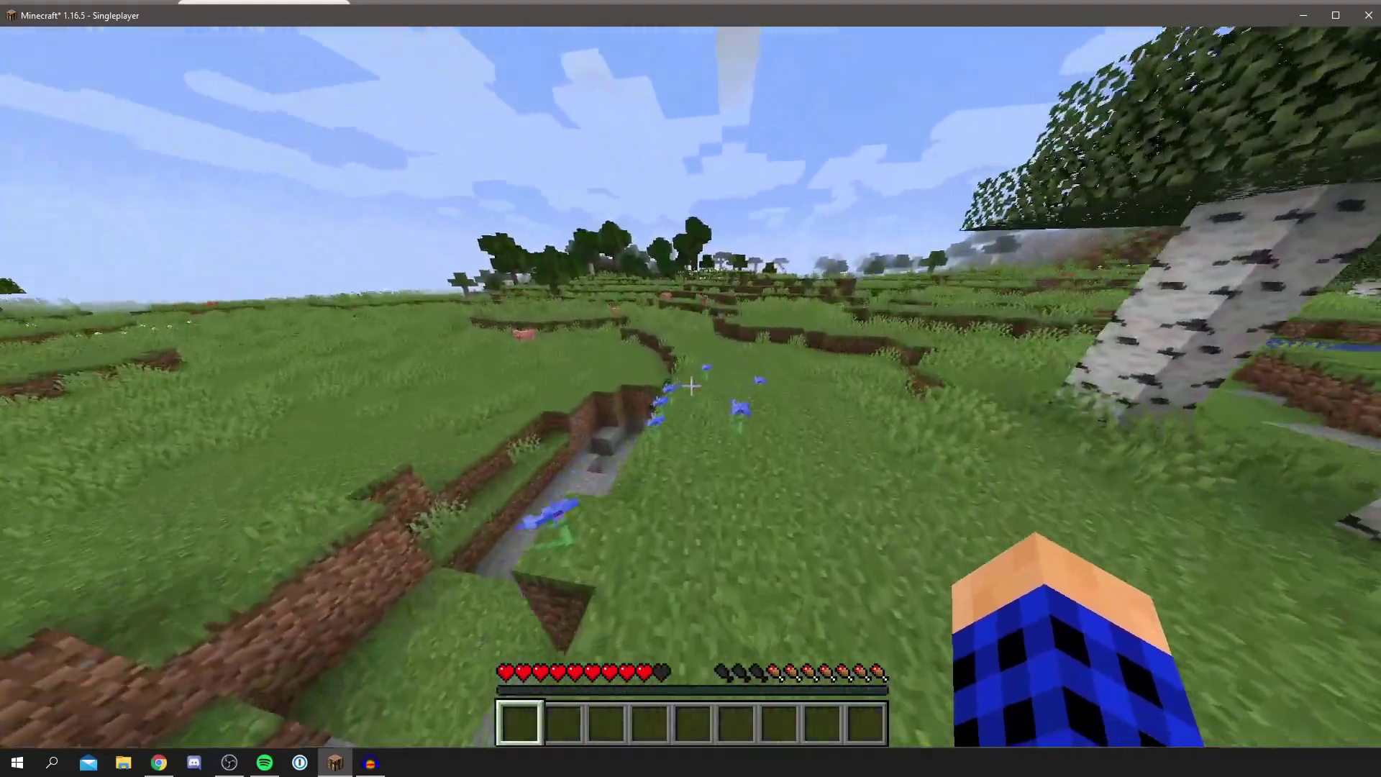
pyautogui.press('w')
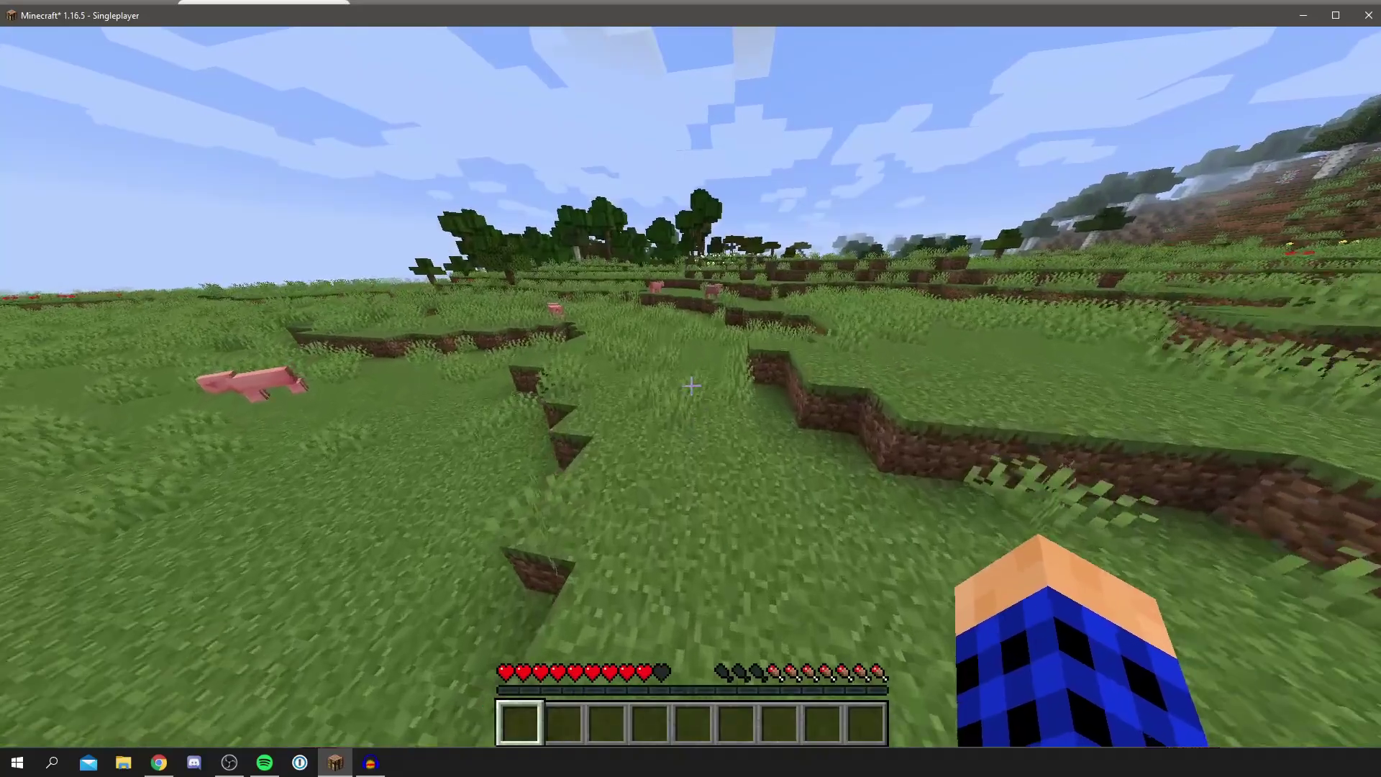
pyautogui.press('w')
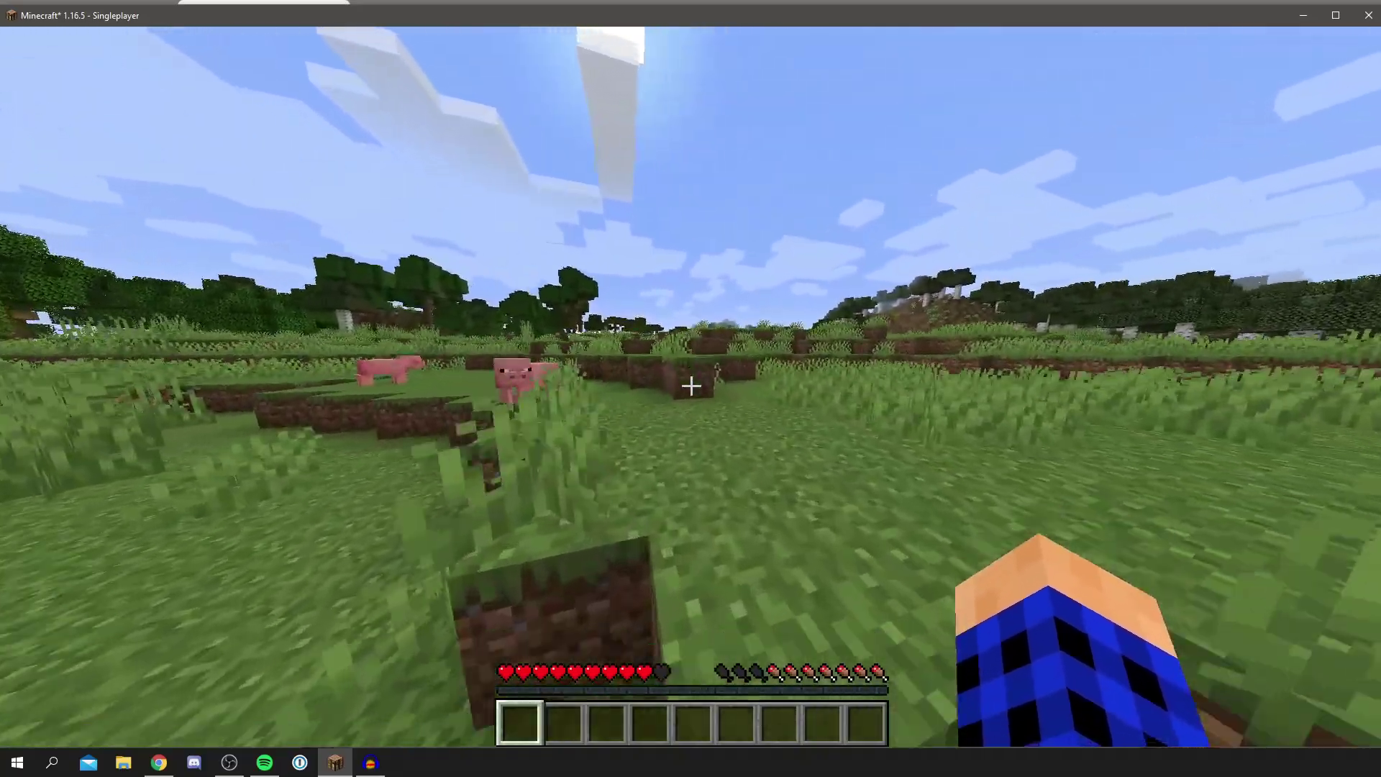
# View the player character from the front in third person, open and close the game menu, and return to first-person view
pyautogui.press('F5')
pyautogui.press('F5')
pyautogui.press('Escape')
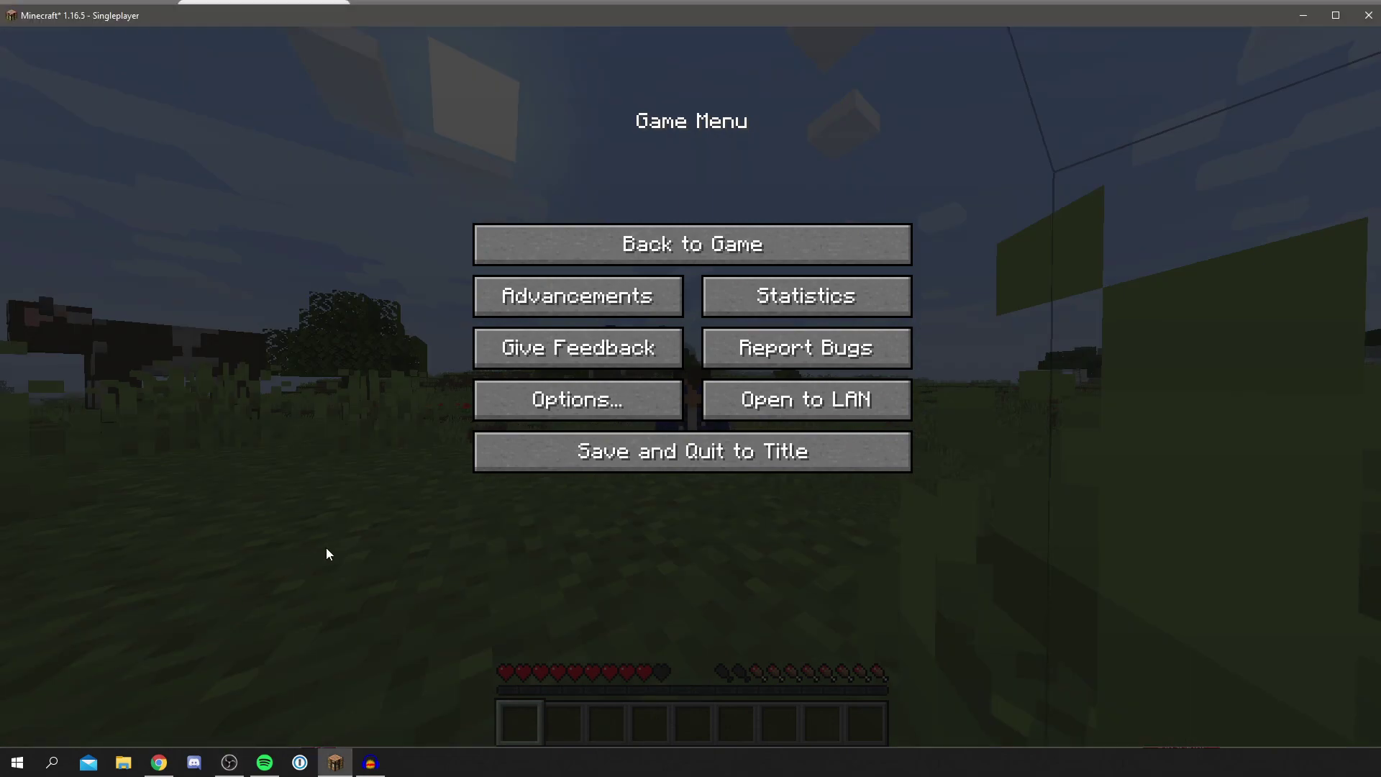
pyautogui.press('Escape')
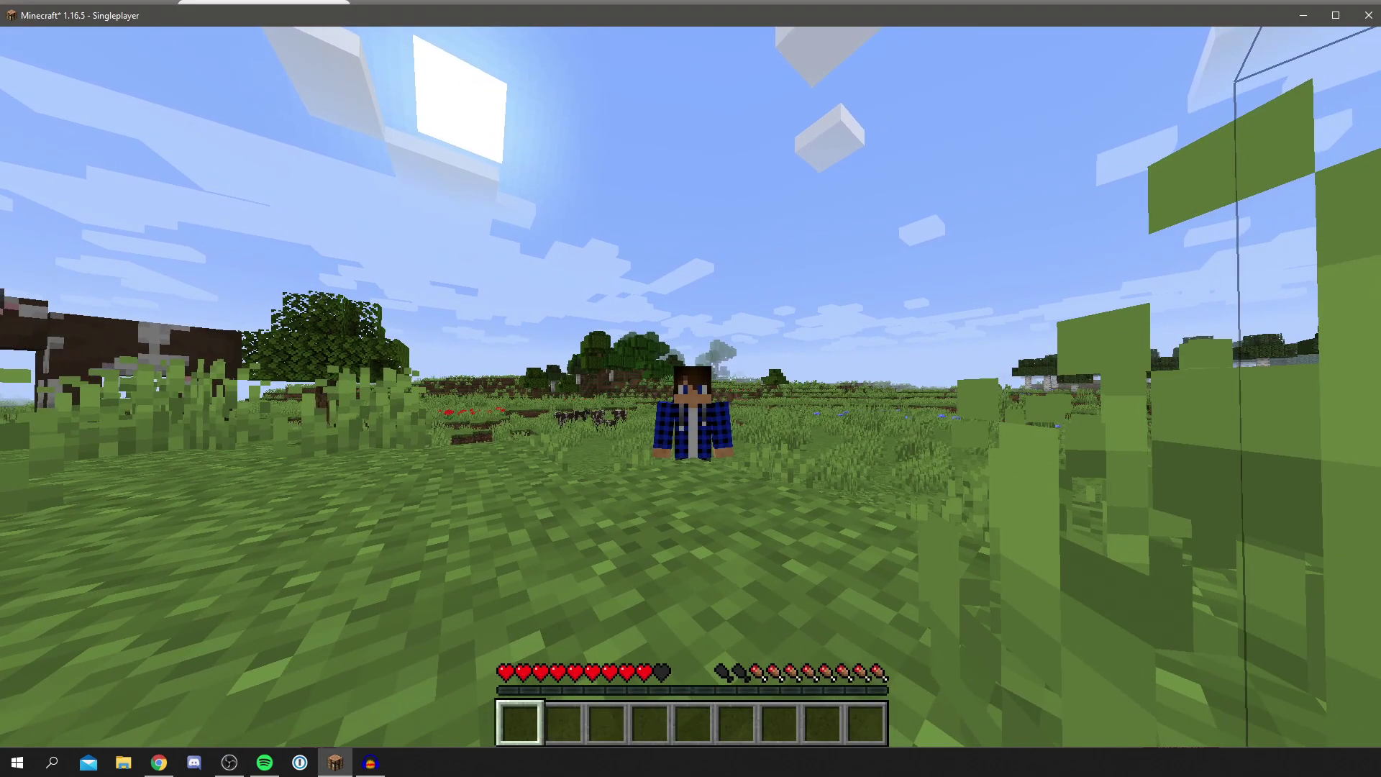
pyautogui.press('F5')
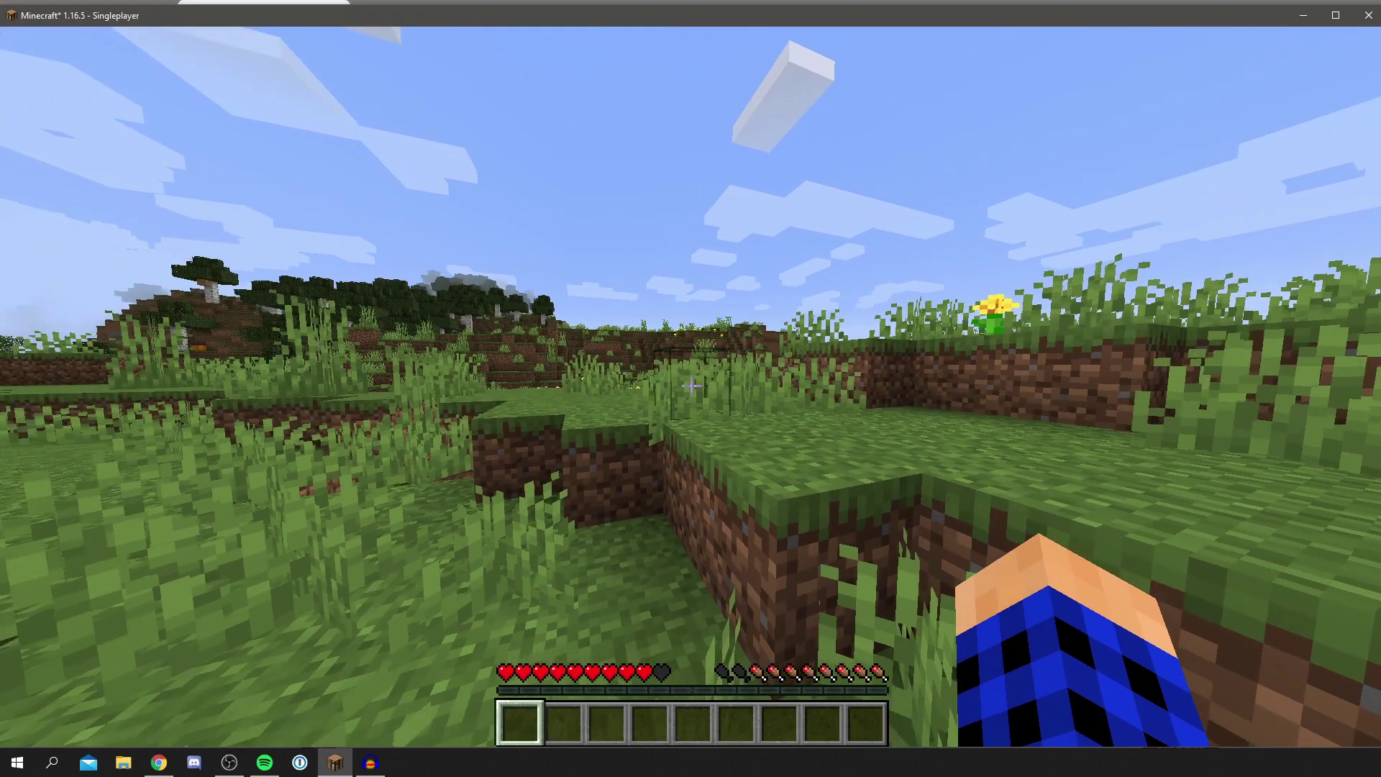